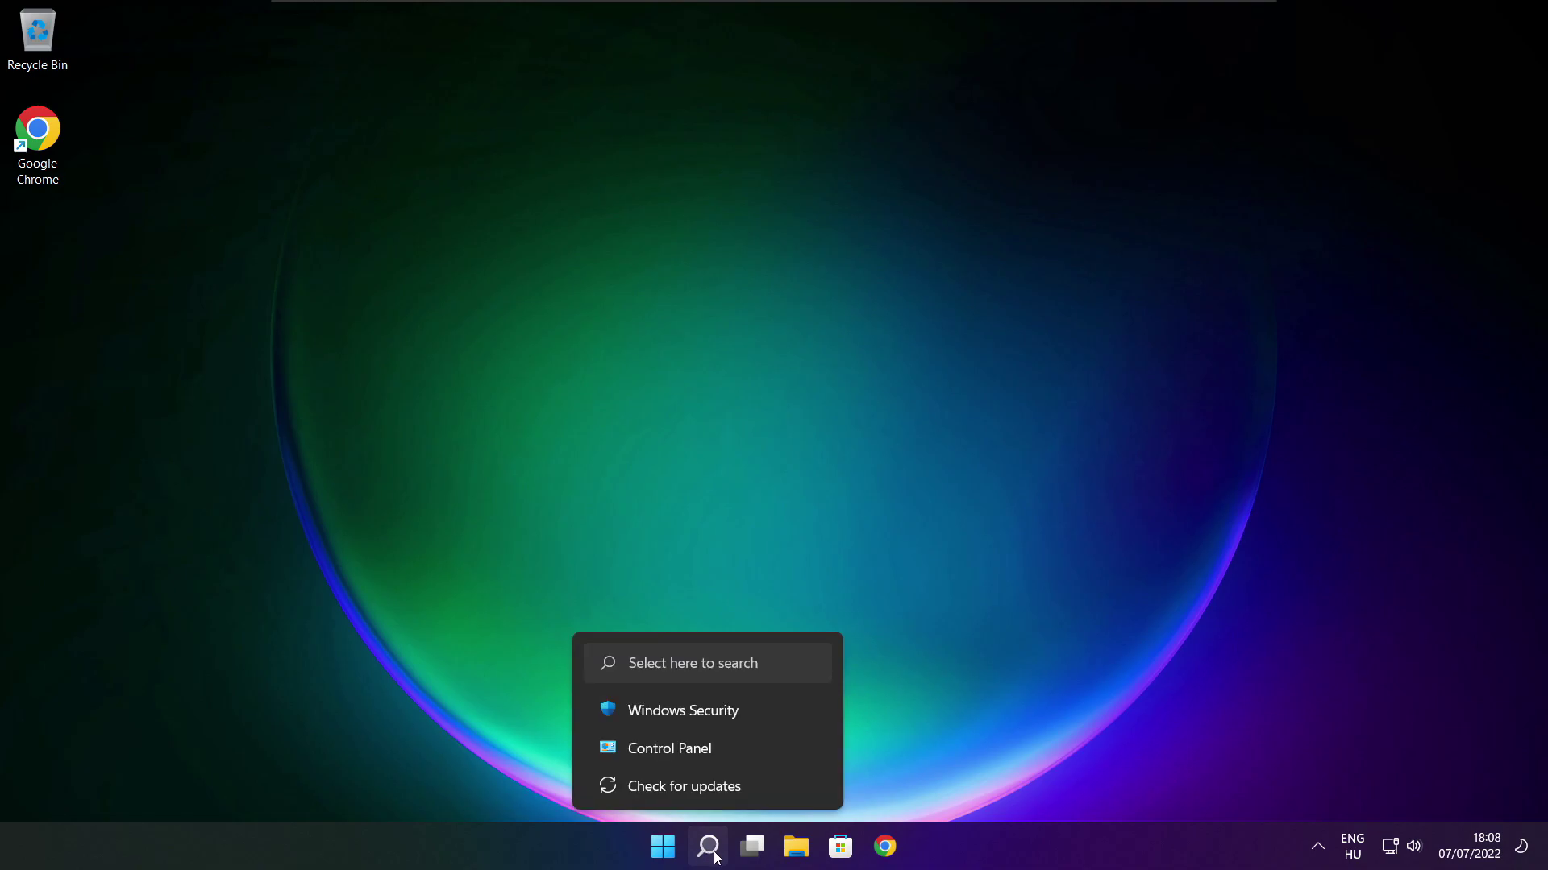
Find Device Manager in Windows Search and launch it.
left_click(708, 847)
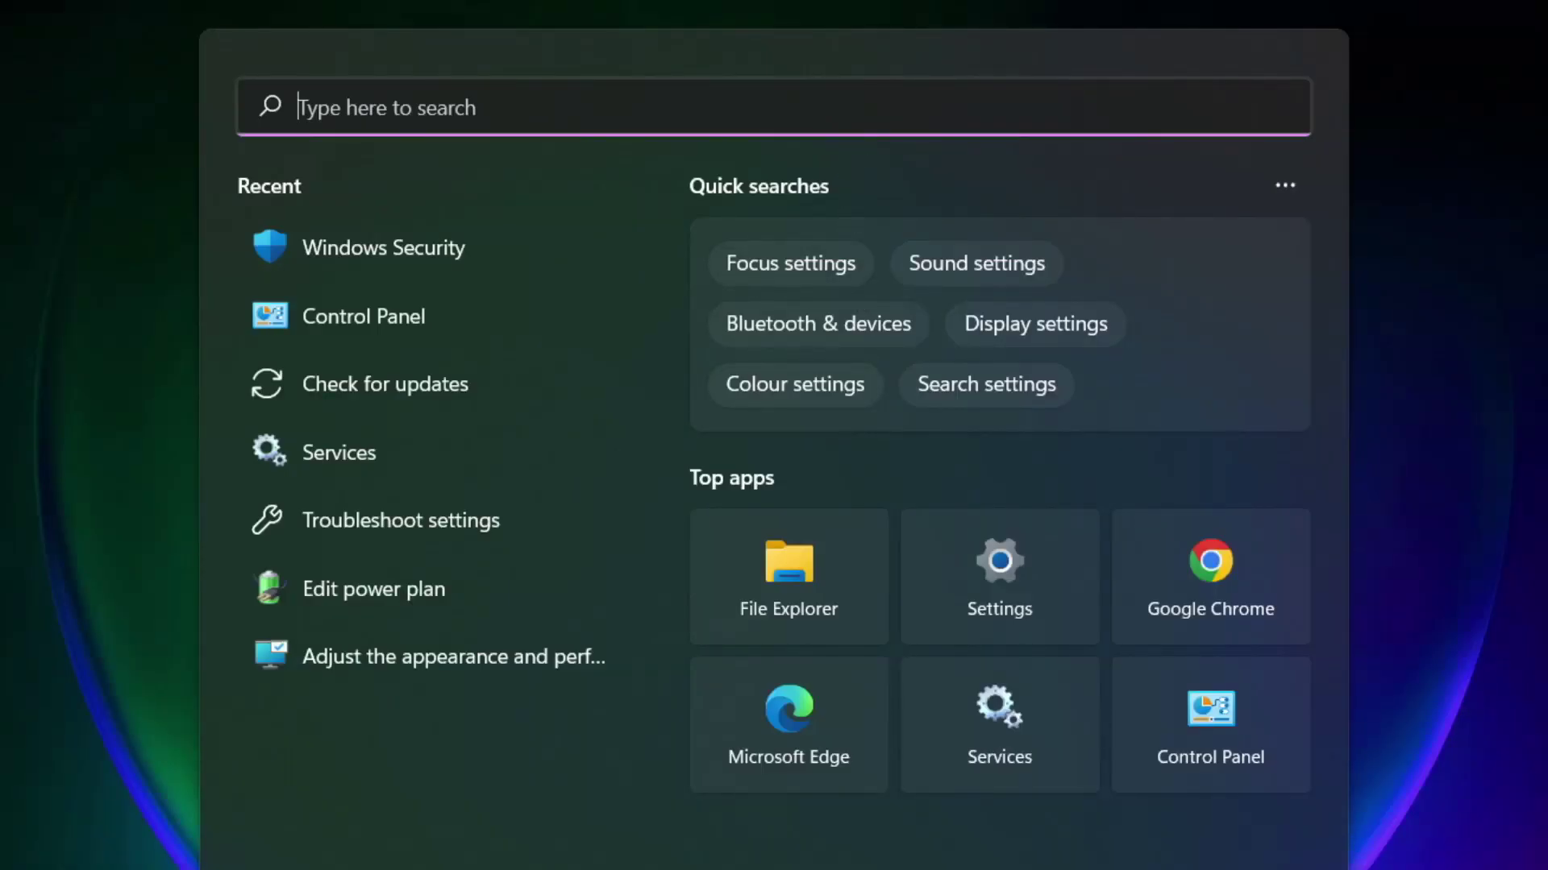
type("devic")
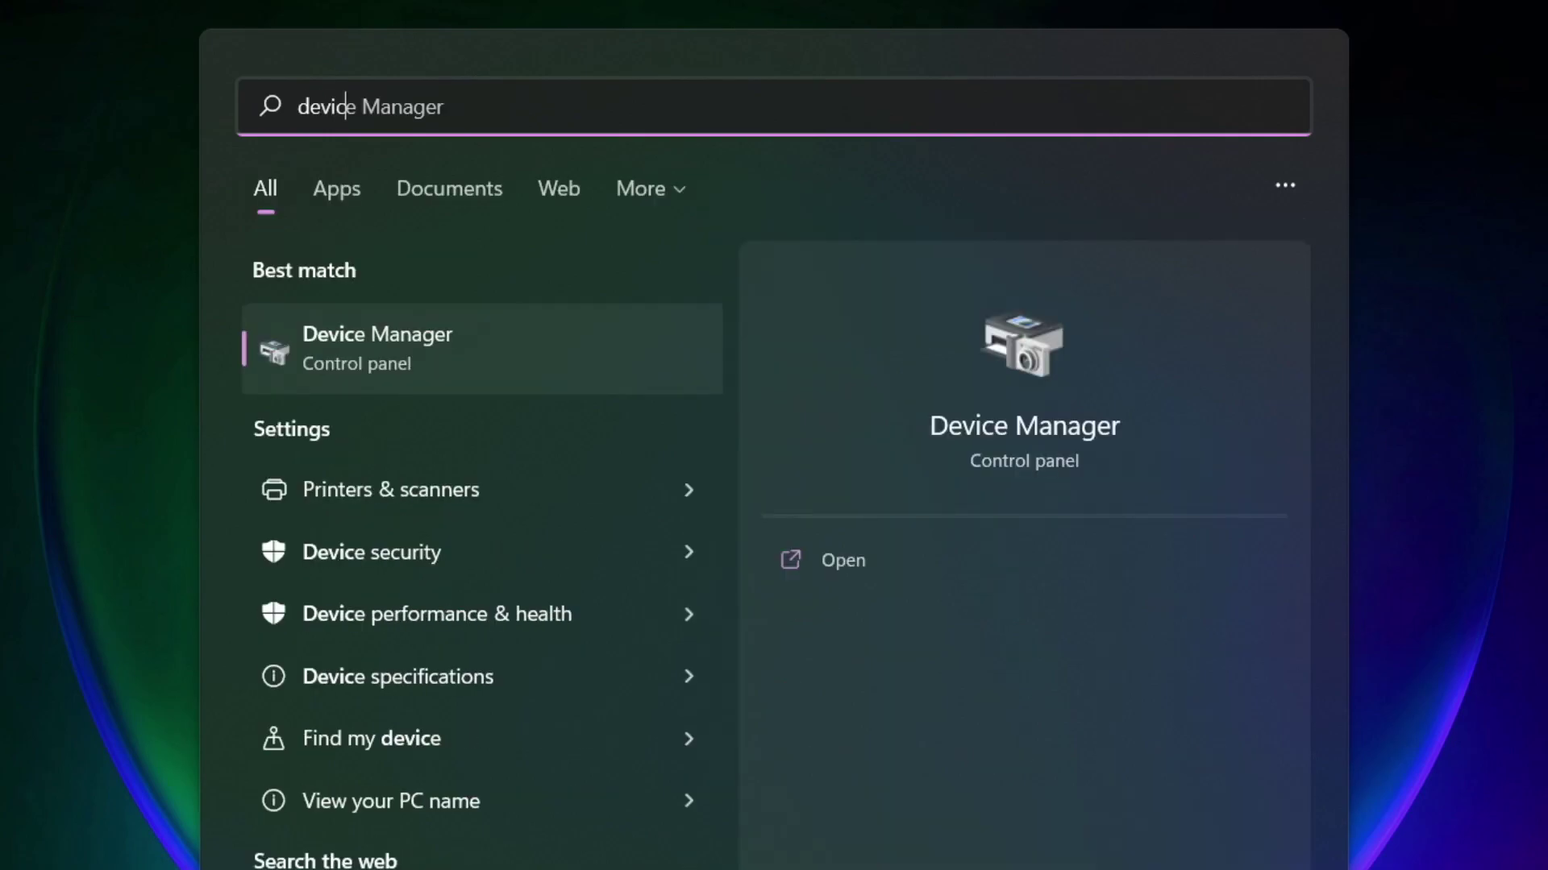
type("e manager")
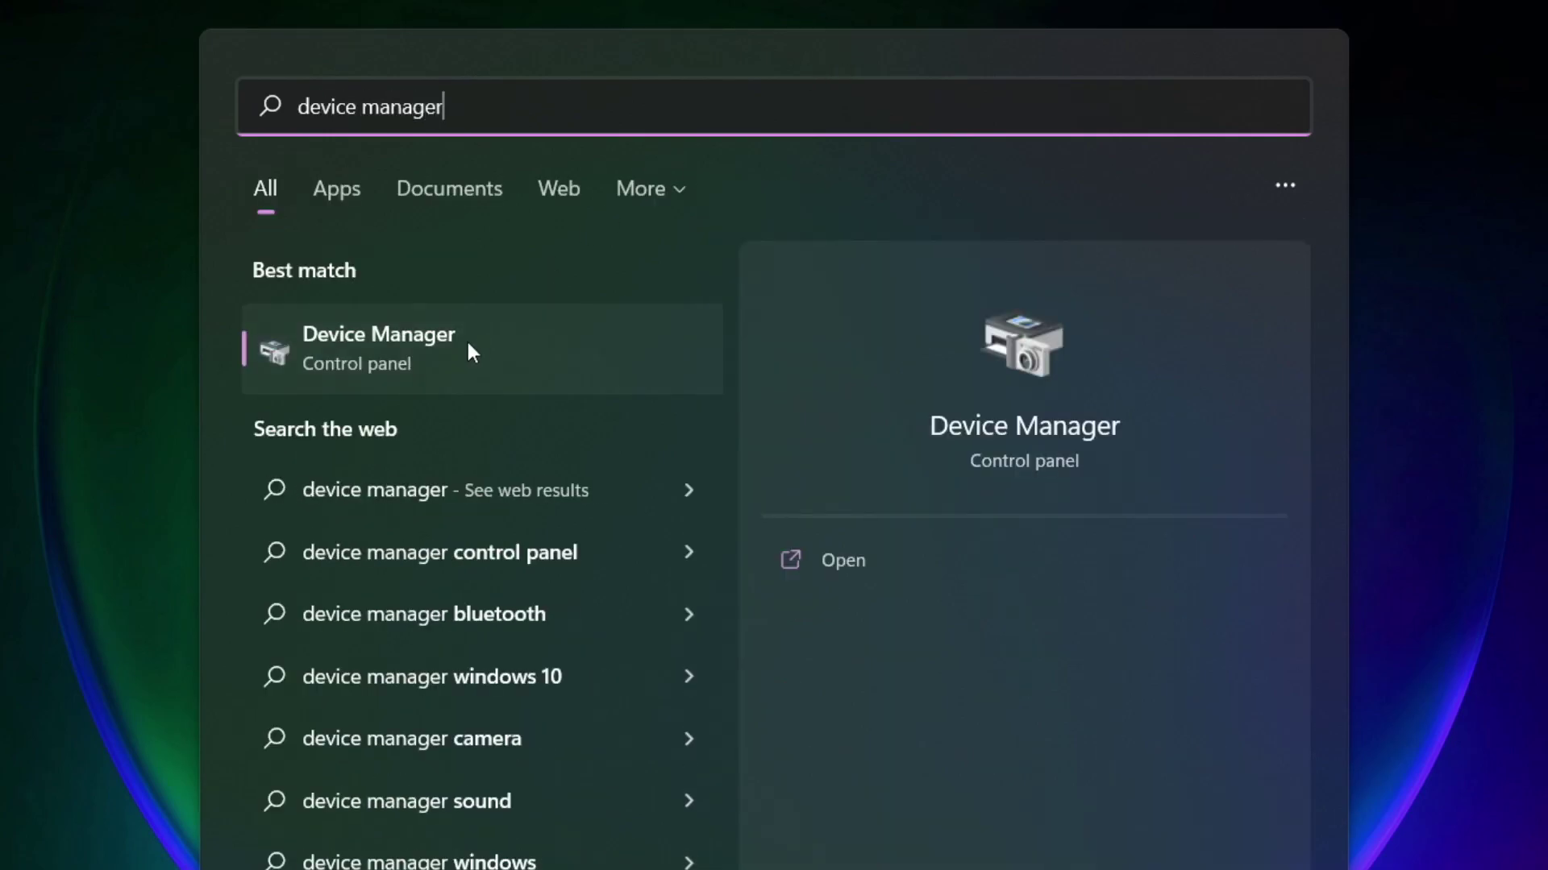
left_click(569, 353)
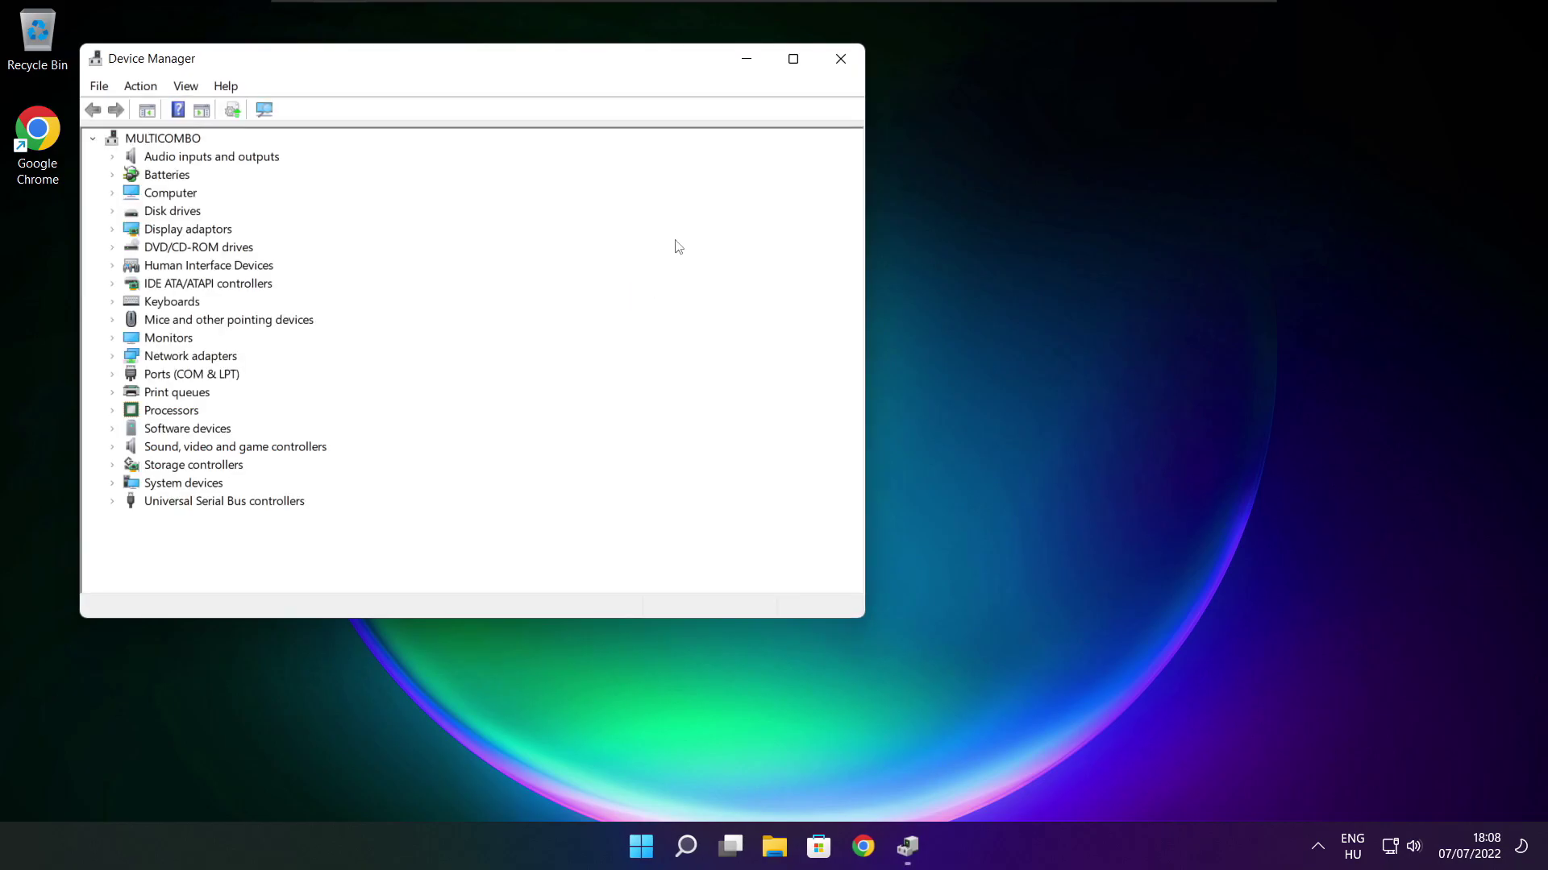
Run an automatic driver update search for the VMware SVGA 3D display adapter; best driver already installed.
left_click(794, 59)
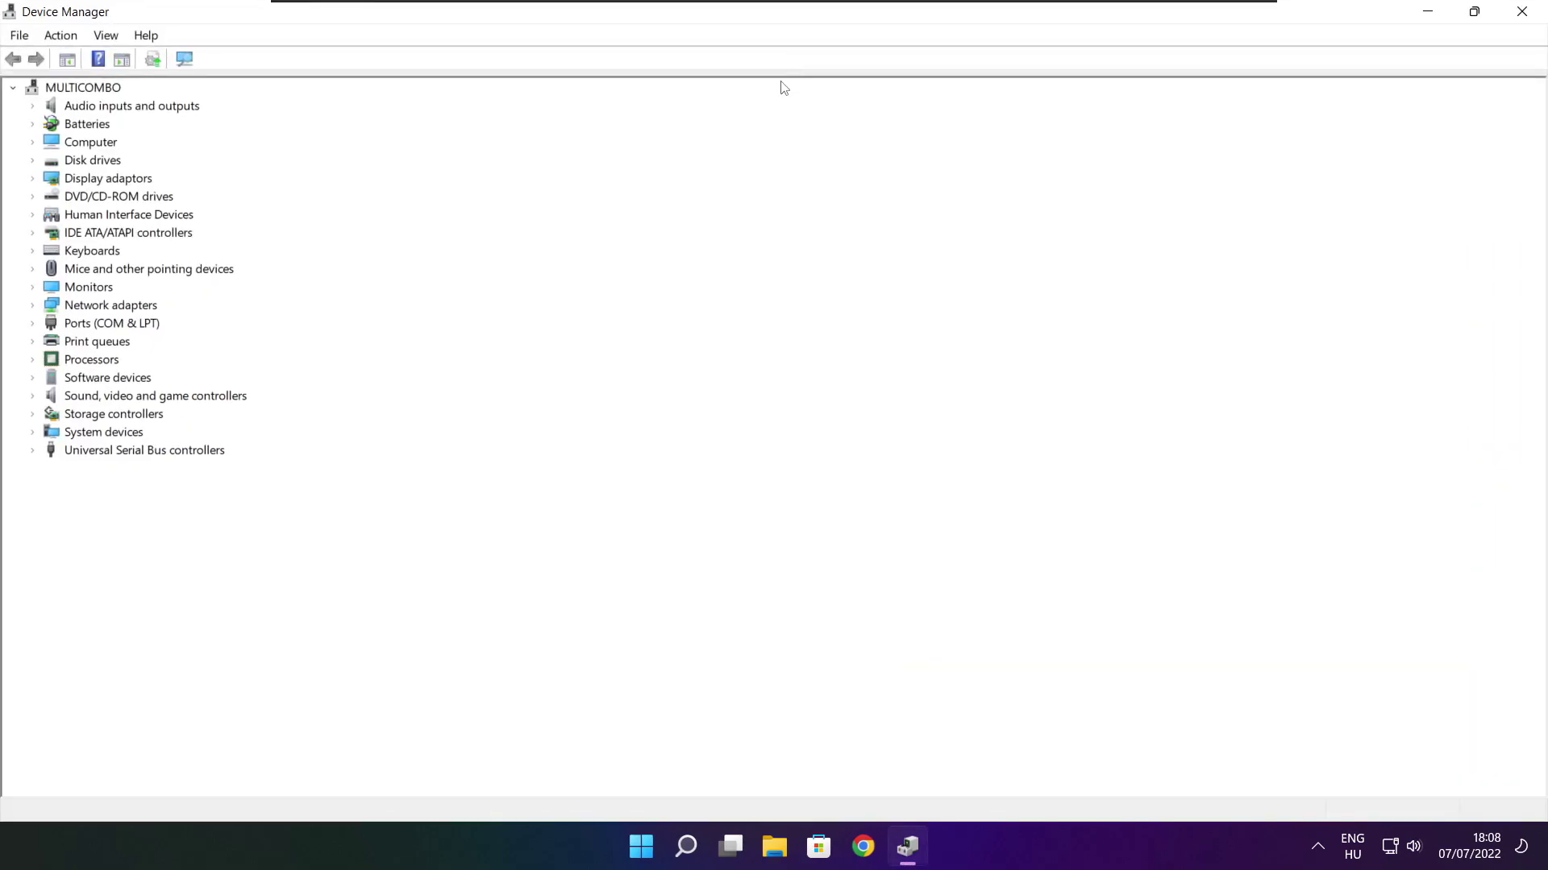
left_click(82, 180)
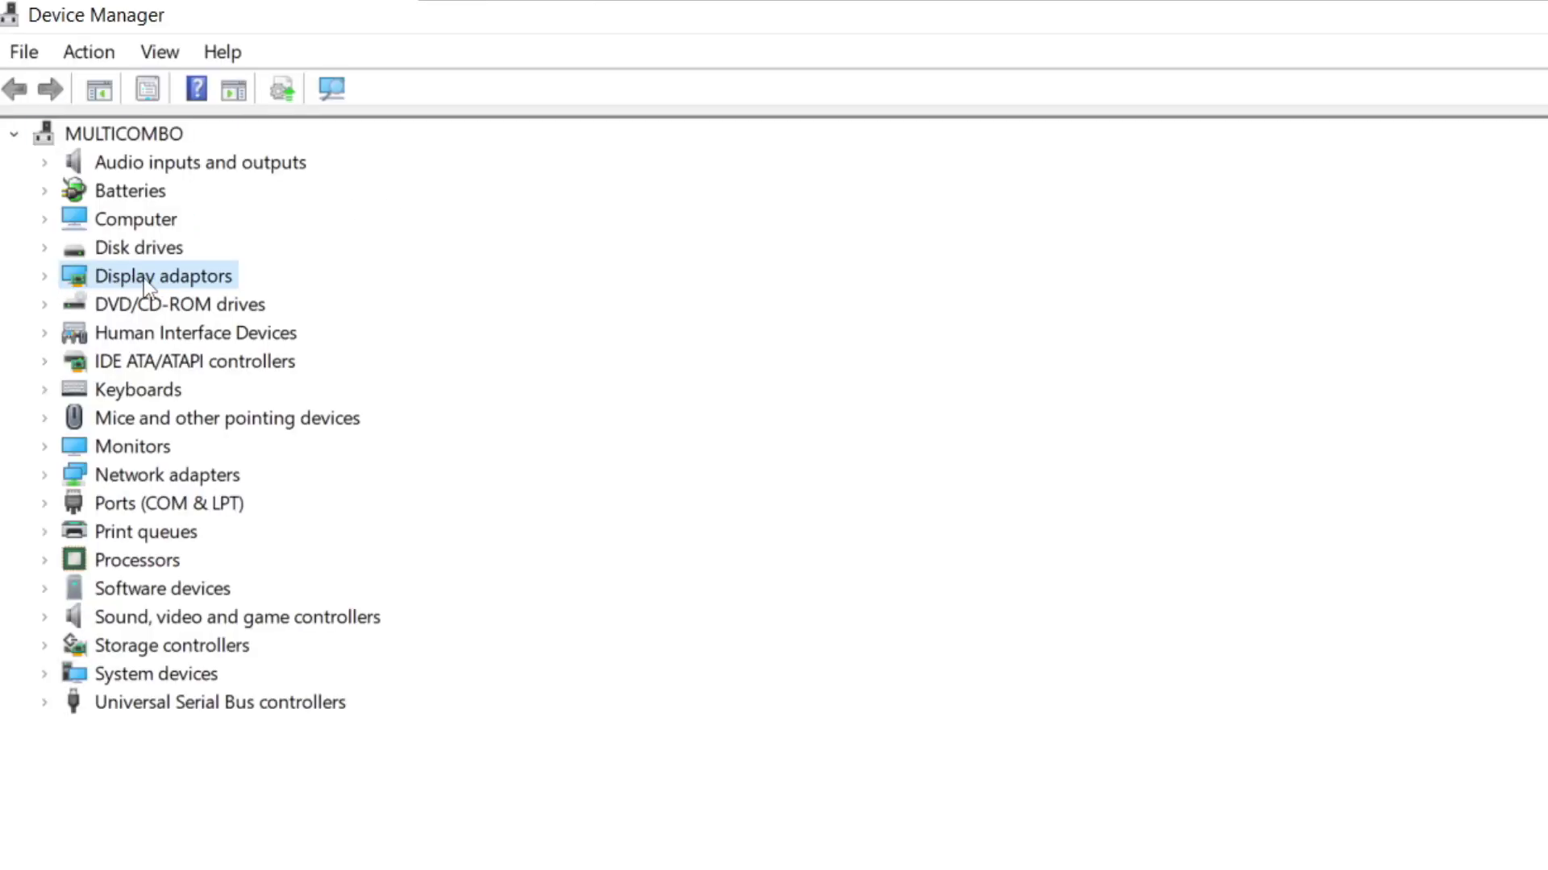
left_click(45, 278)
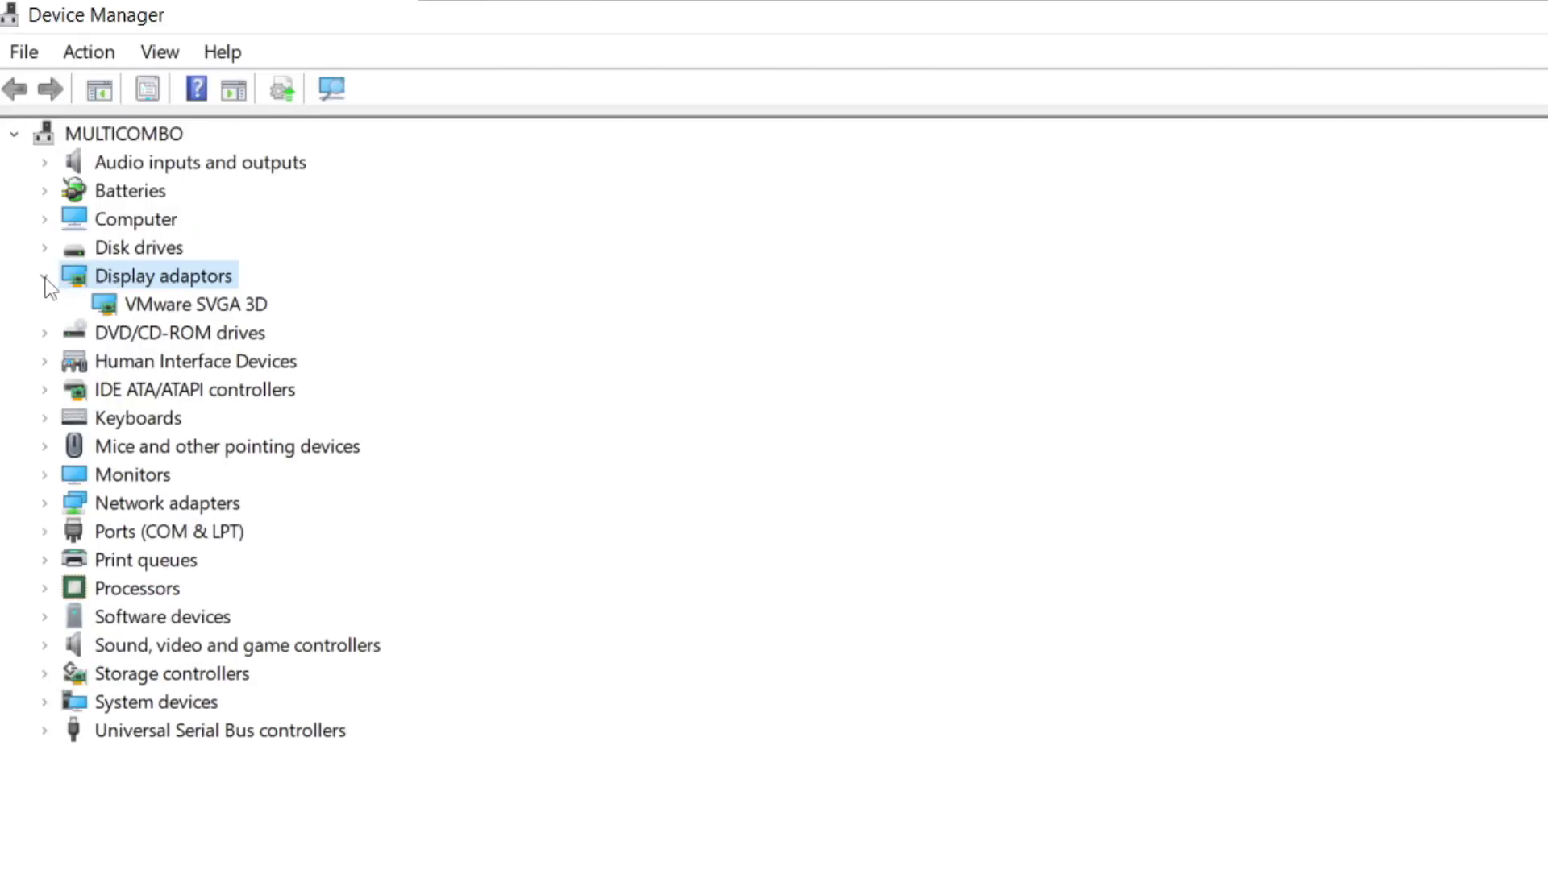
left_click(256, 308)
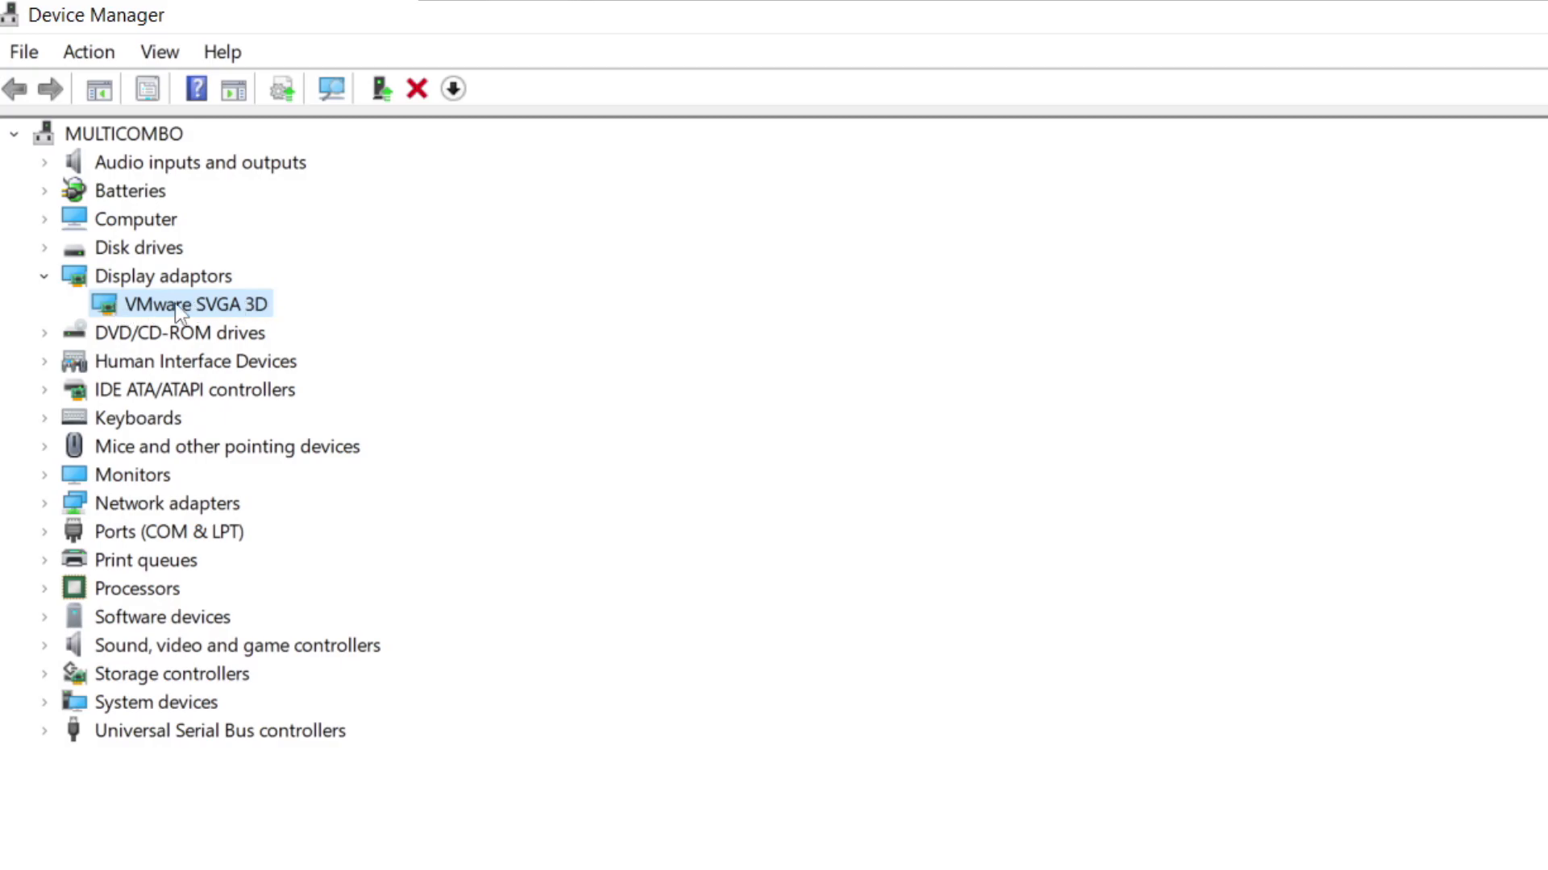
right_click(170, 308)
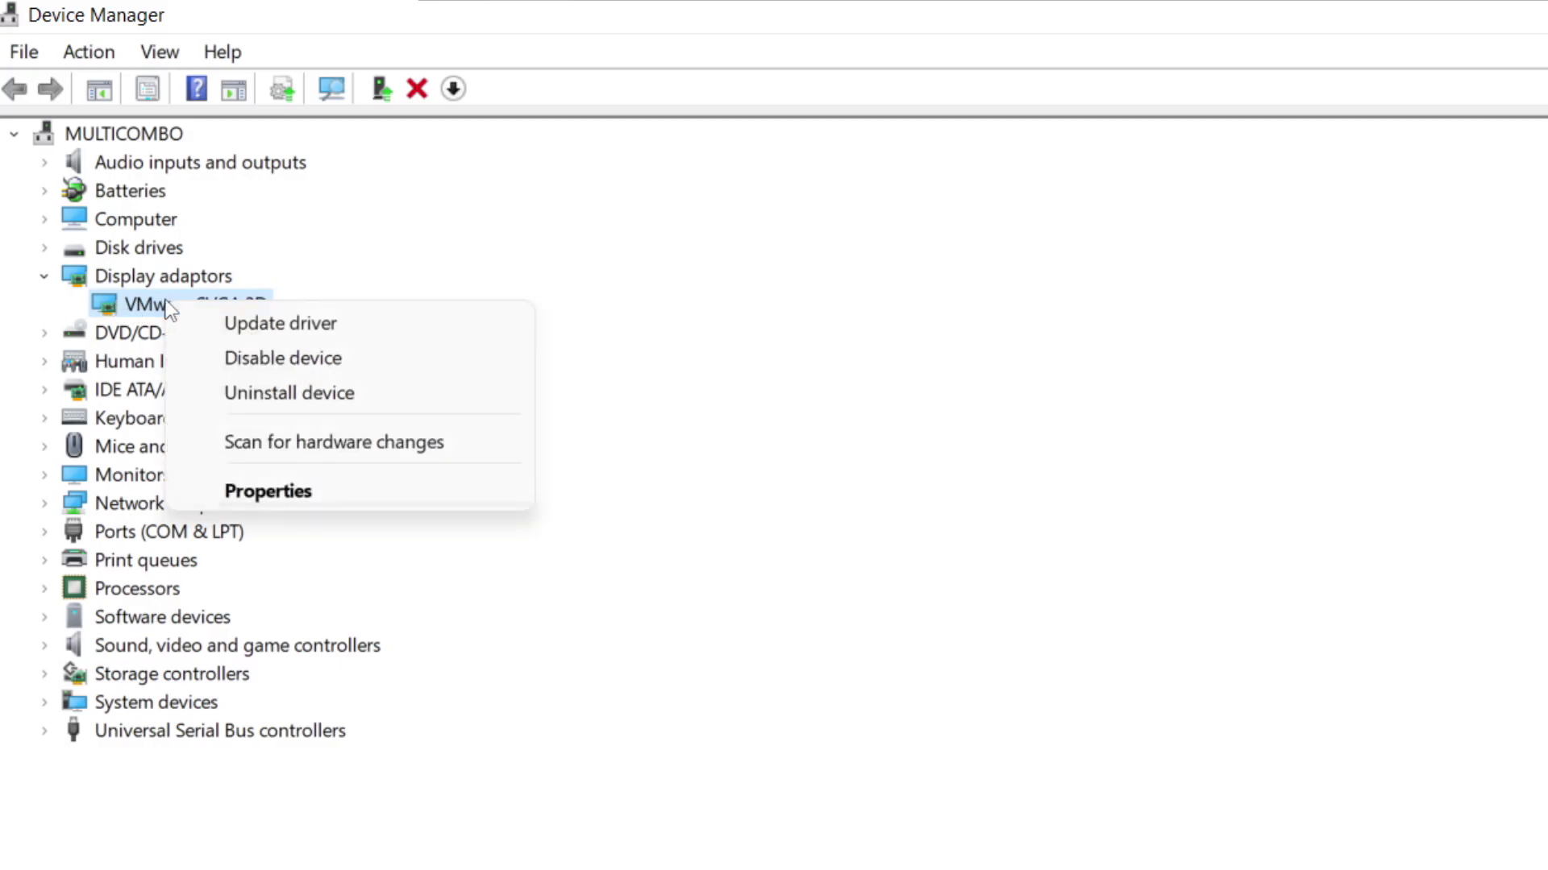
left_click(344, 331)
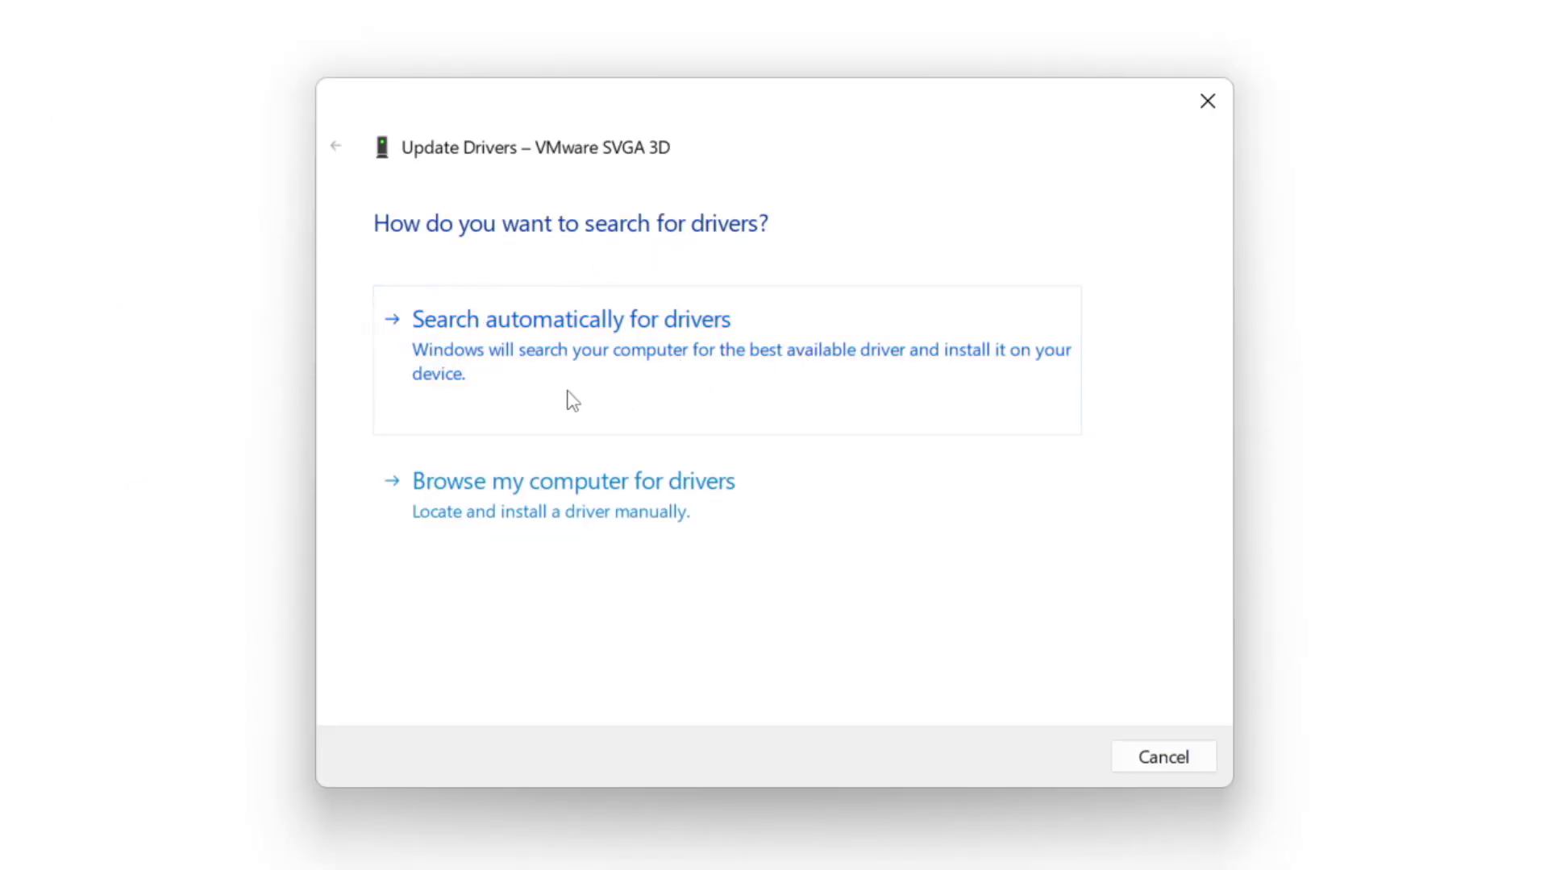
left_click(679, 359)
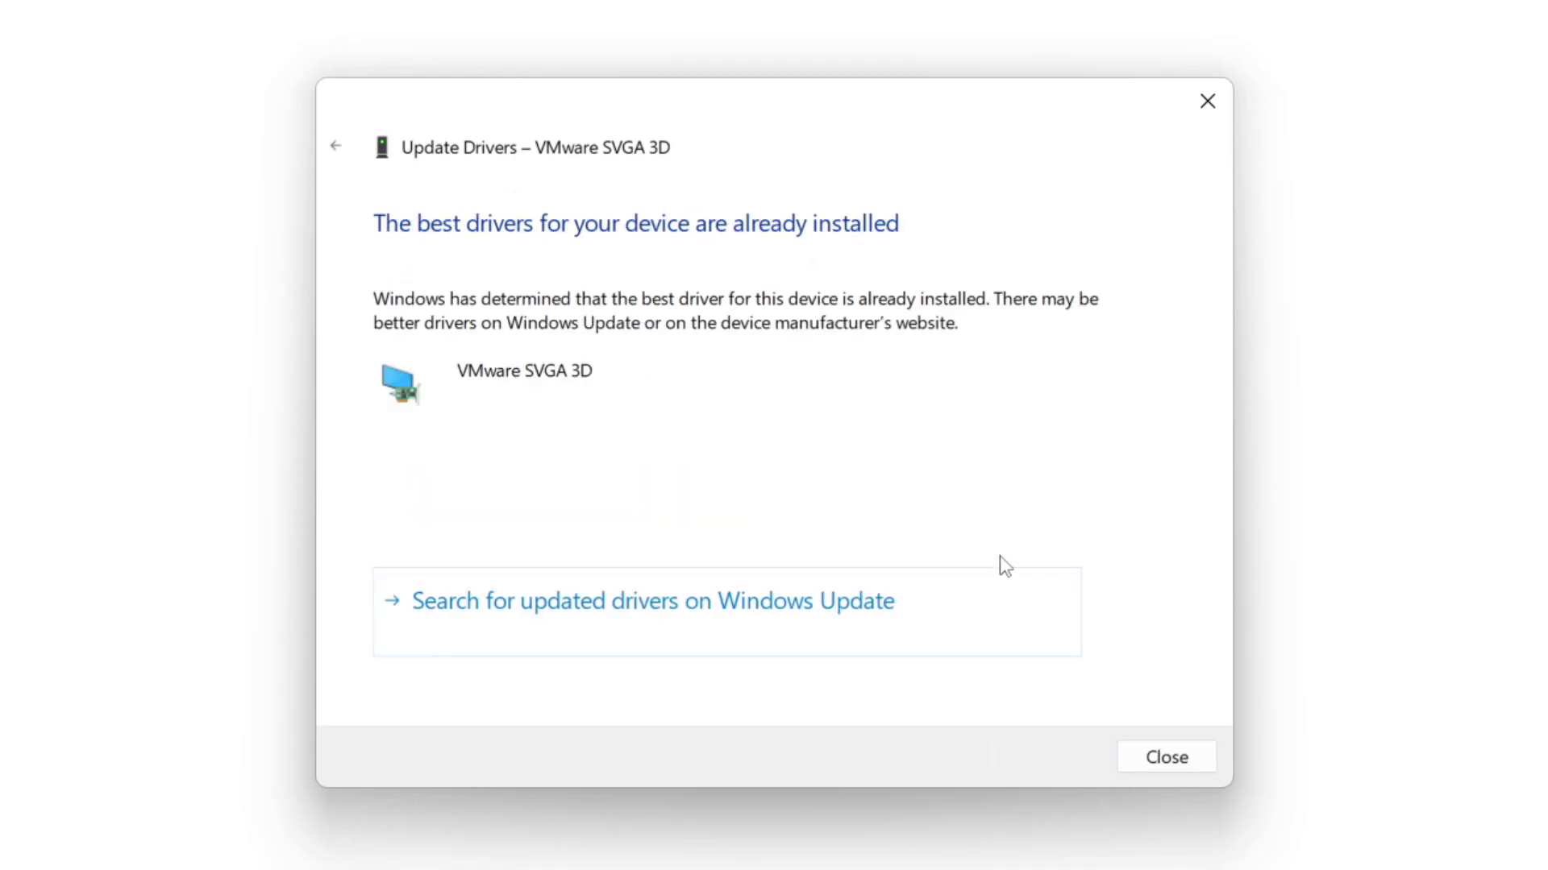
left_click(1165, 762)
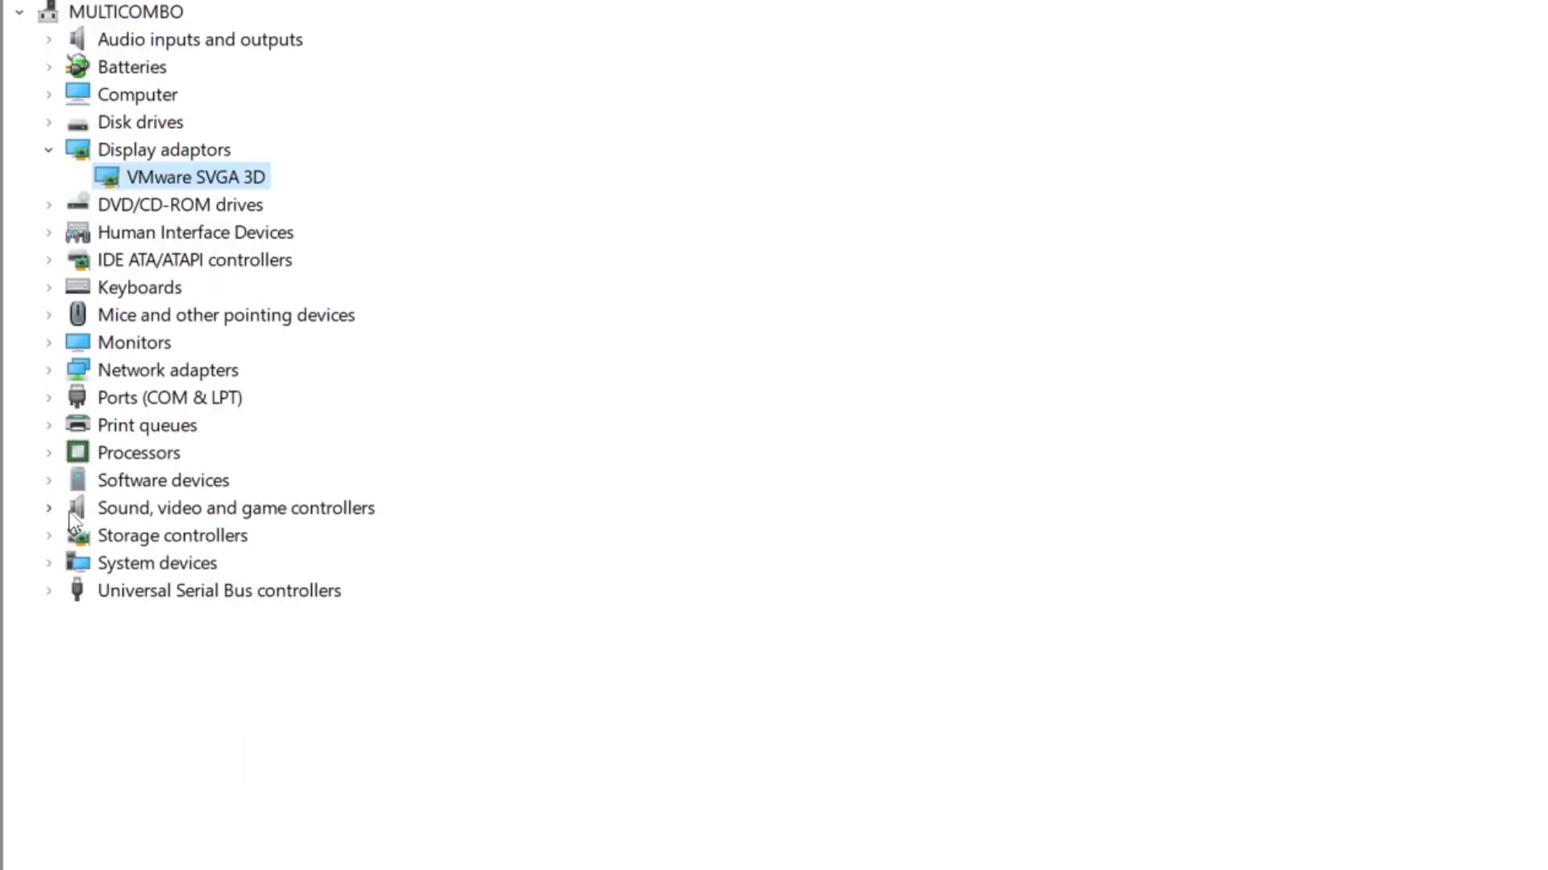
Run an automatic driver update search for the High Definition Audio Device, then close Device Manager.
left_click(66, 513)
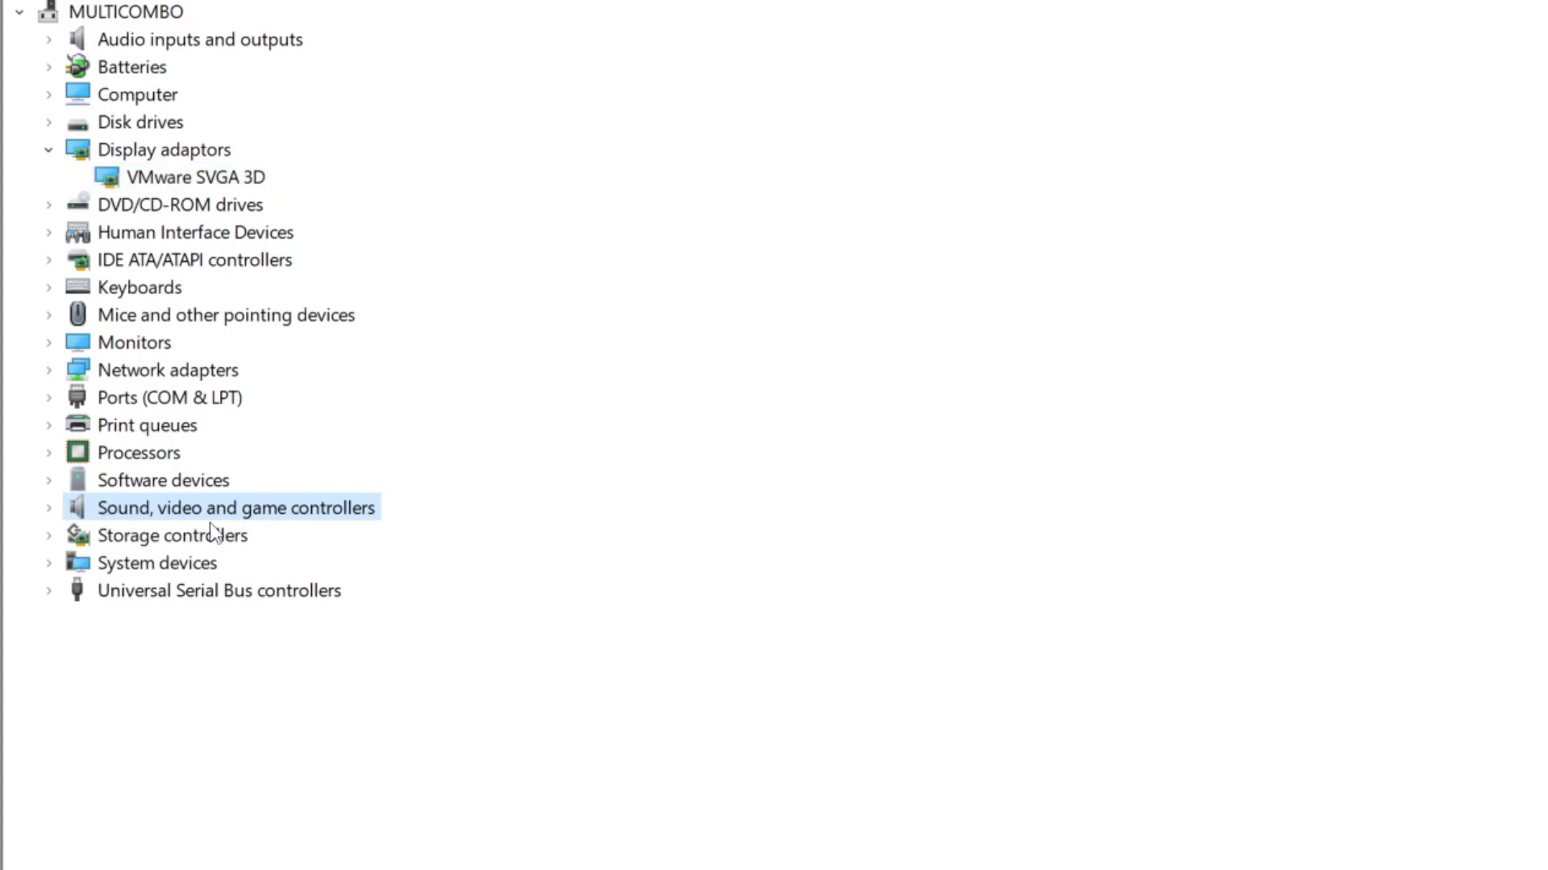
left_click(50, 509)
left_click(266, 540)
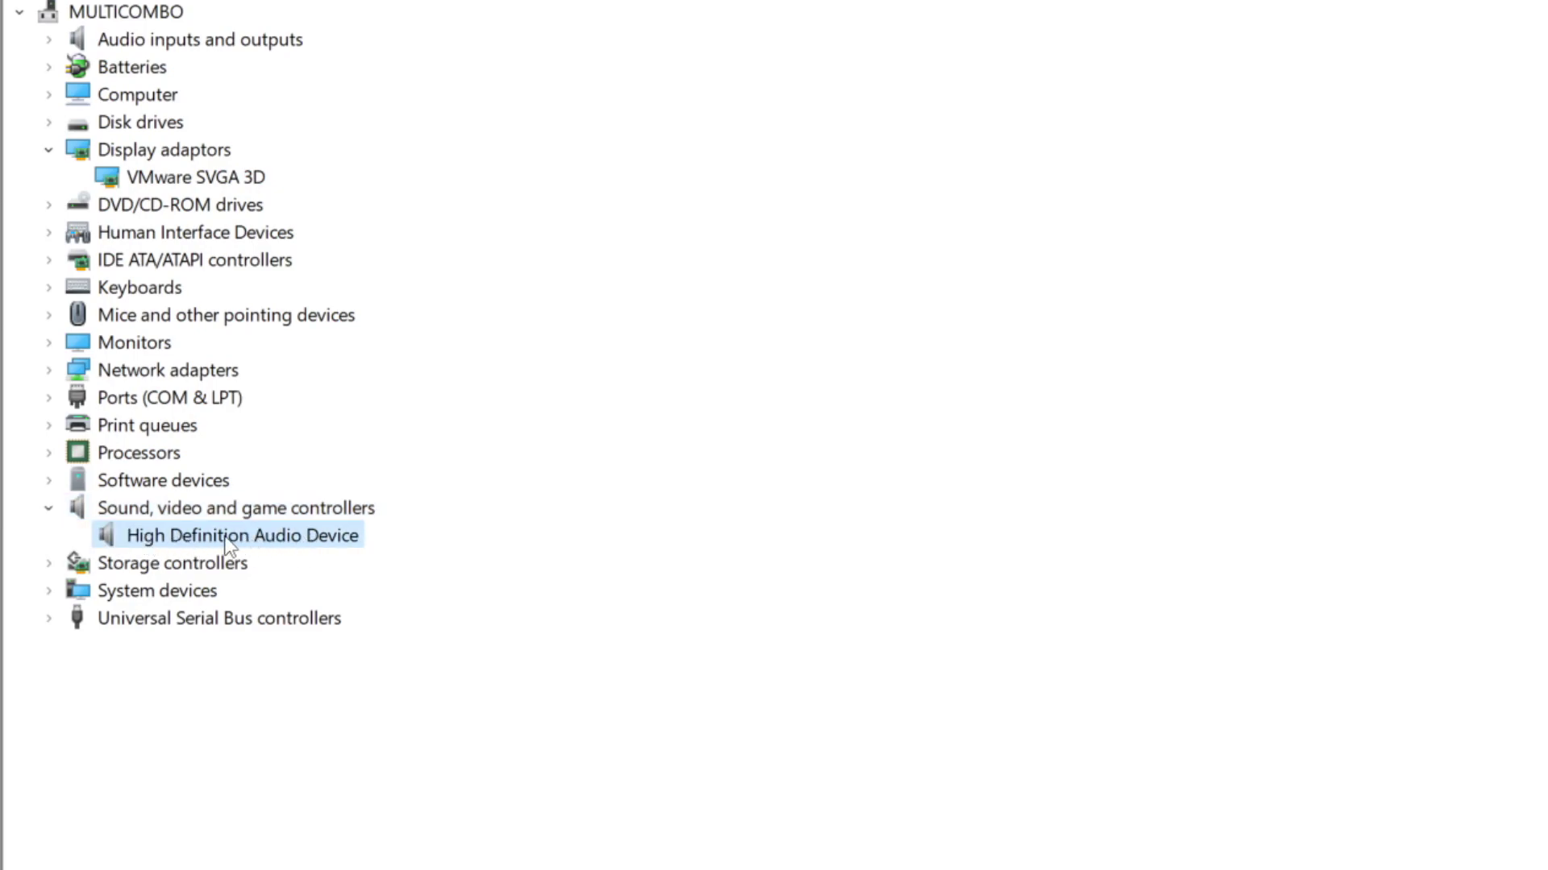
right_click(227, 547)
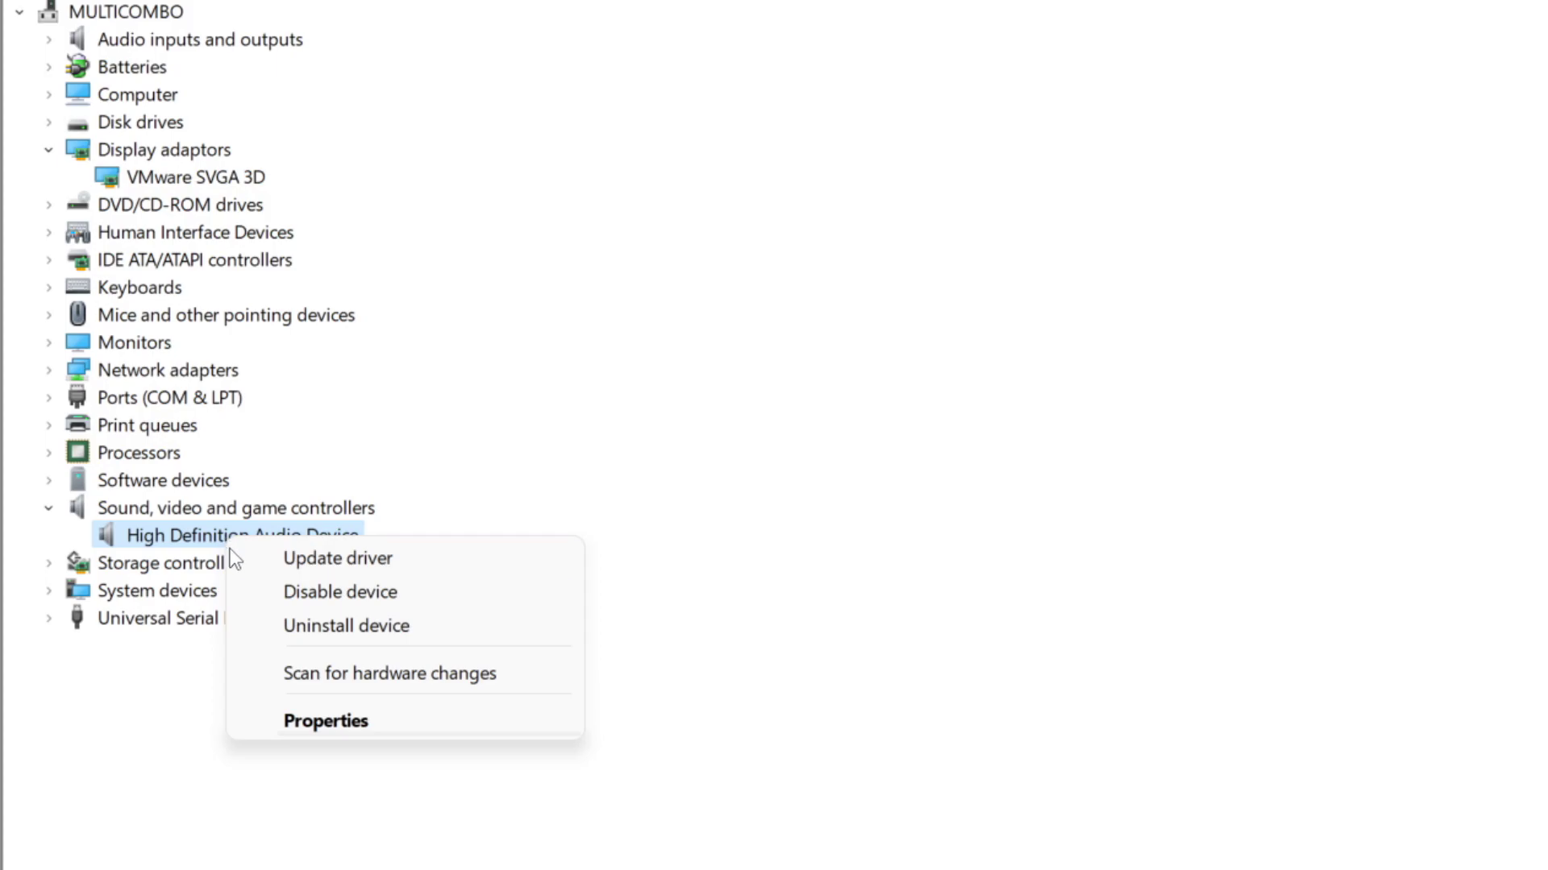
left_click(458, 564)
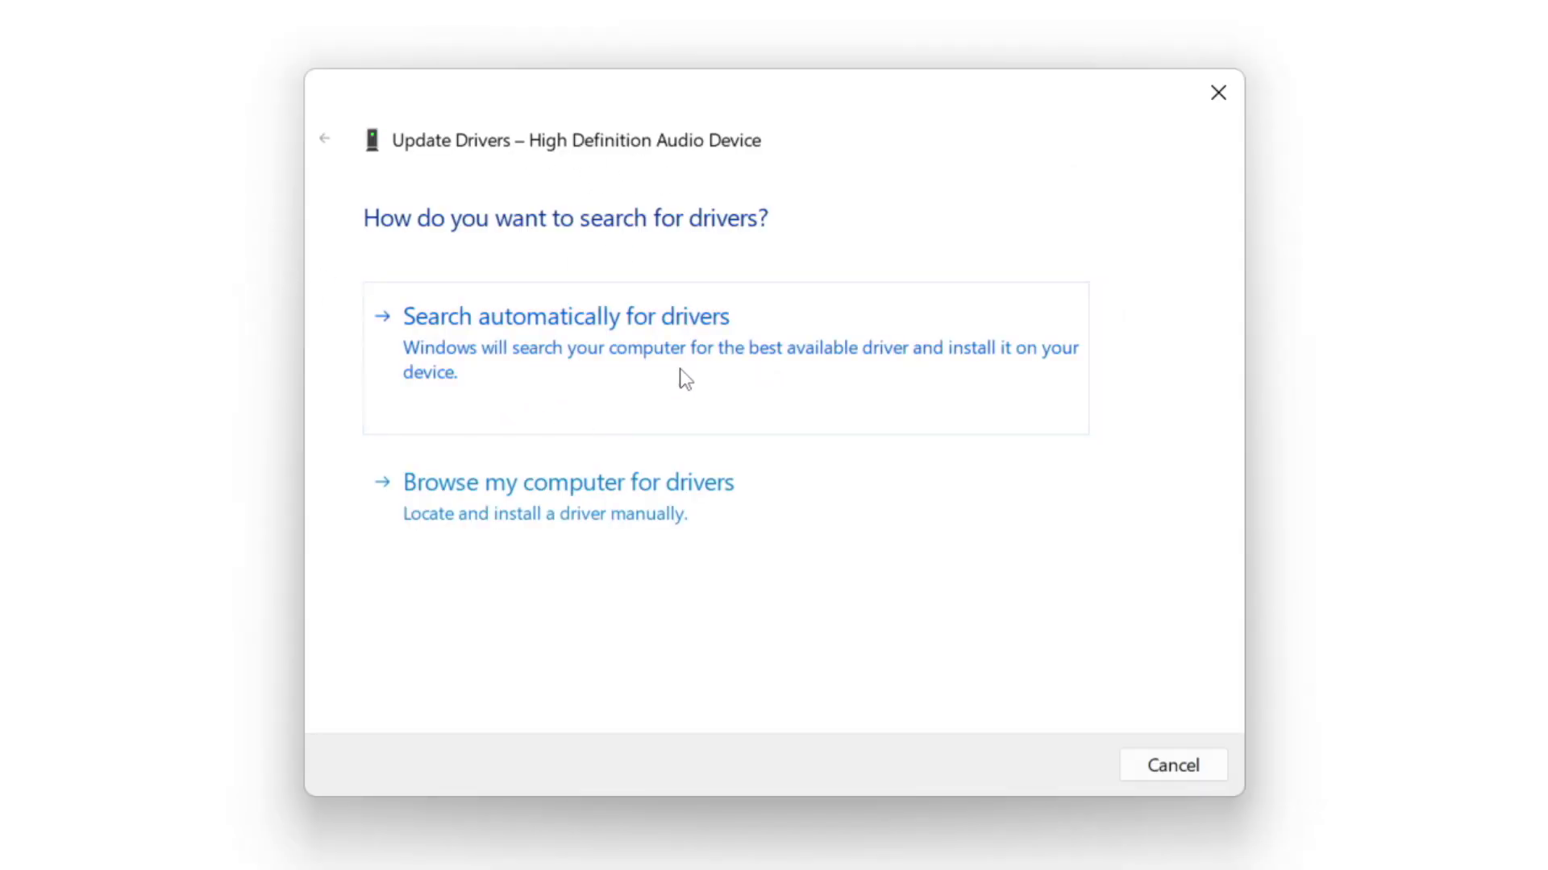
left_click(617, 352)
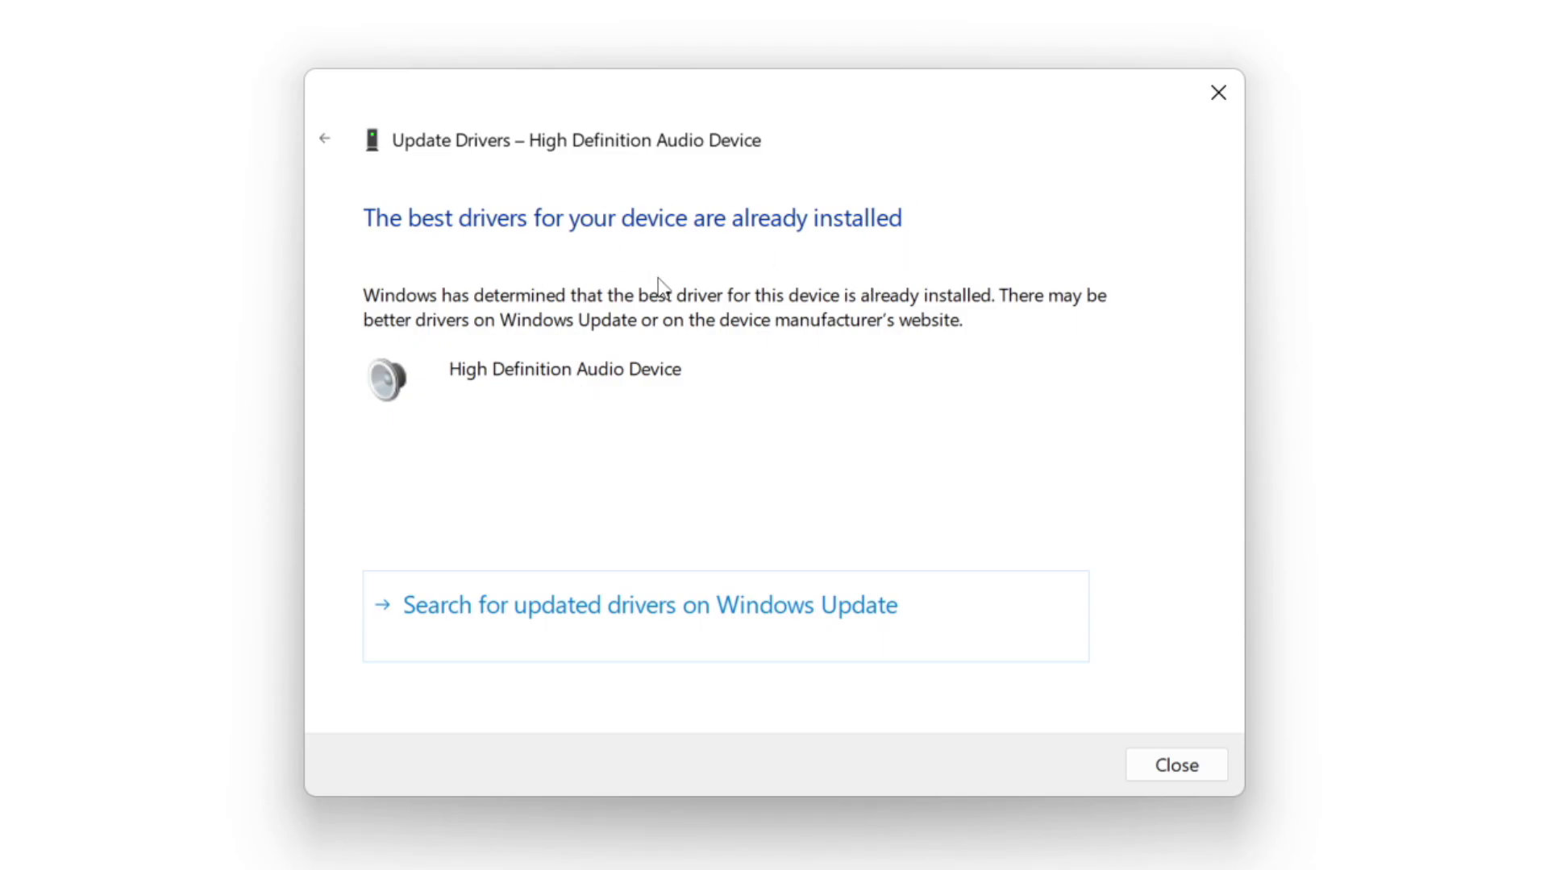
left_click(1179, 766)
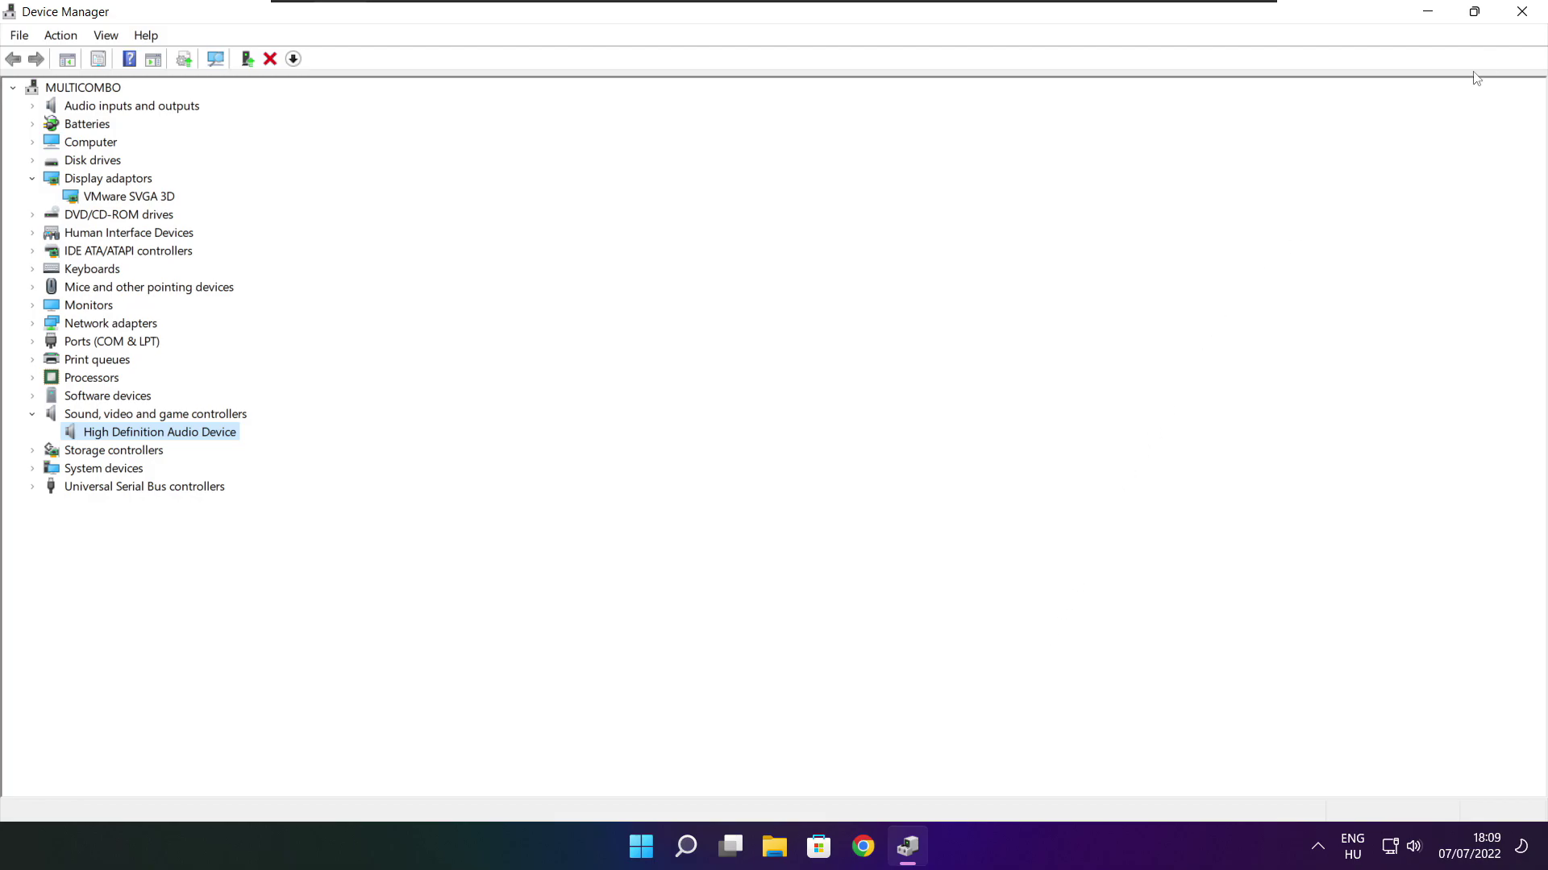
left_click(1524, 12)
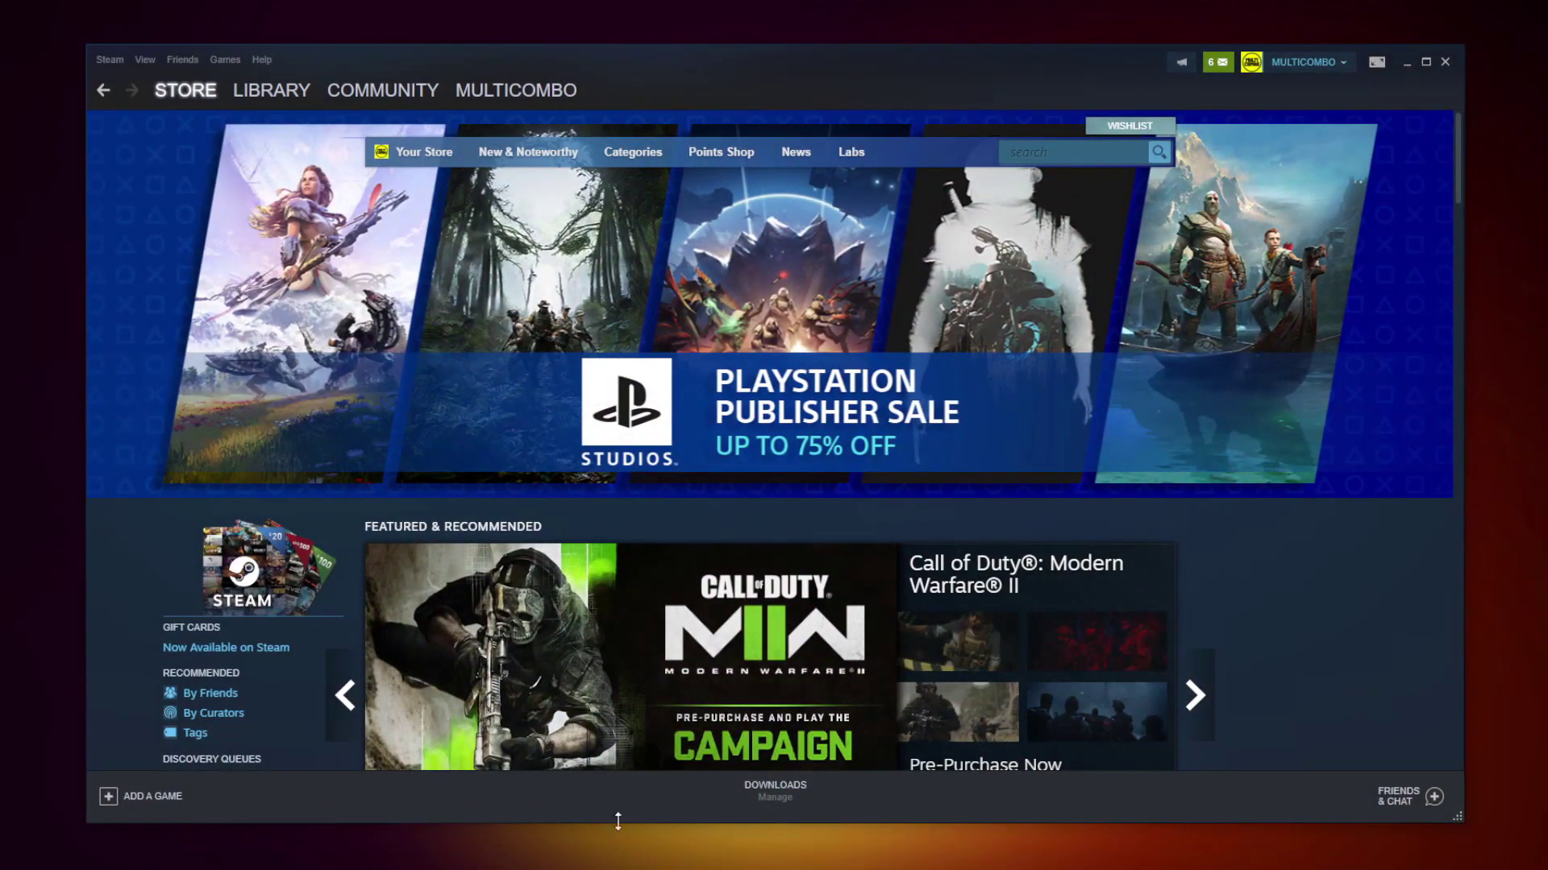
Verify integrity of the favourite game's files from its Steam Local Files properties.
left_click(266, 94)
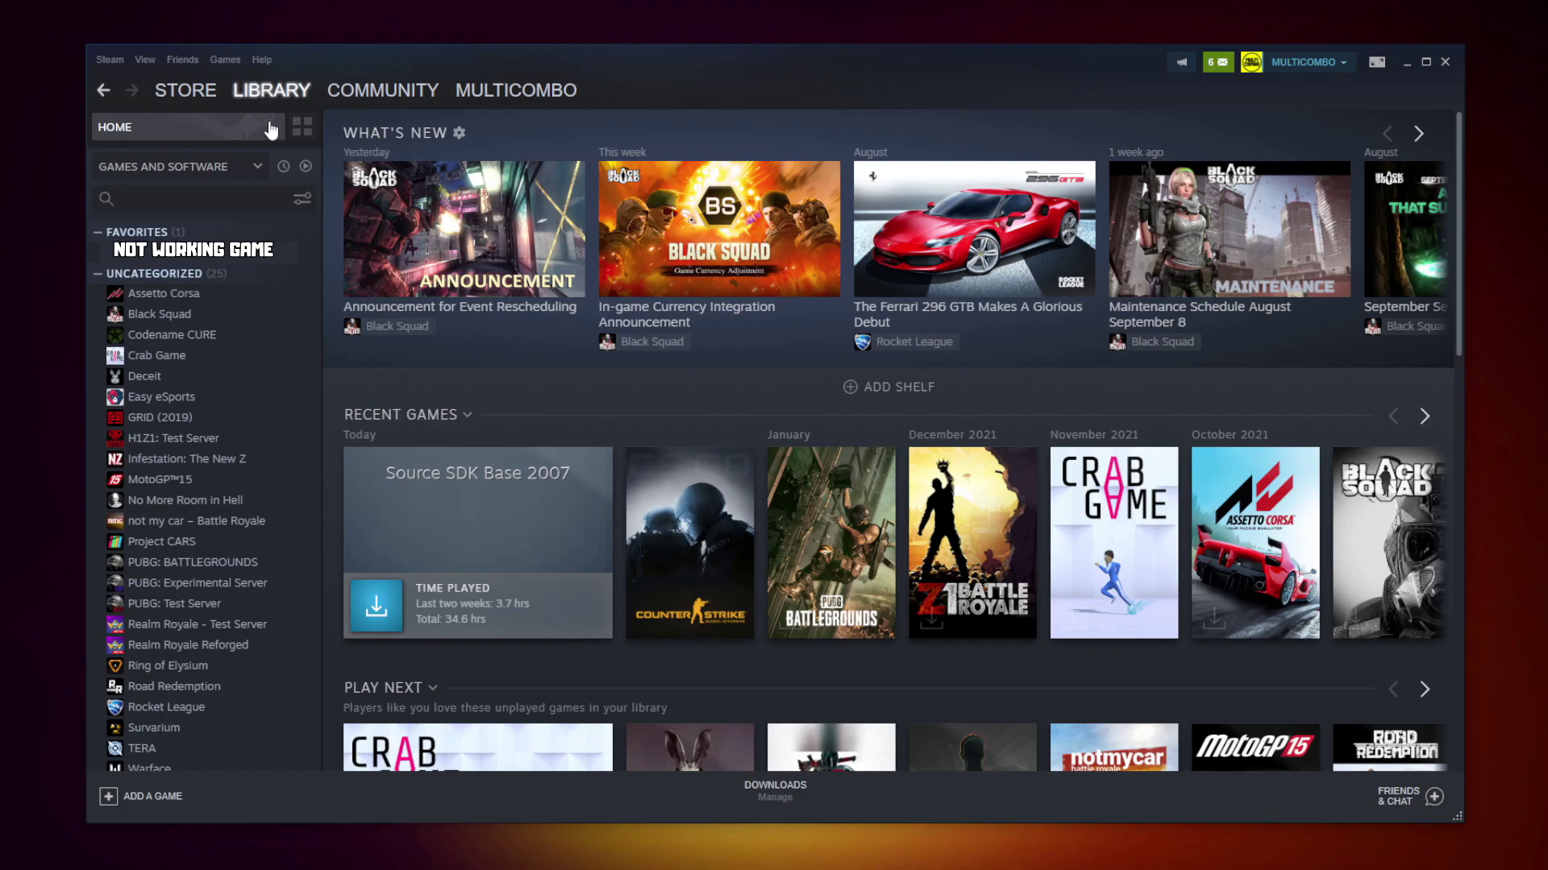
right_click(302, 262)
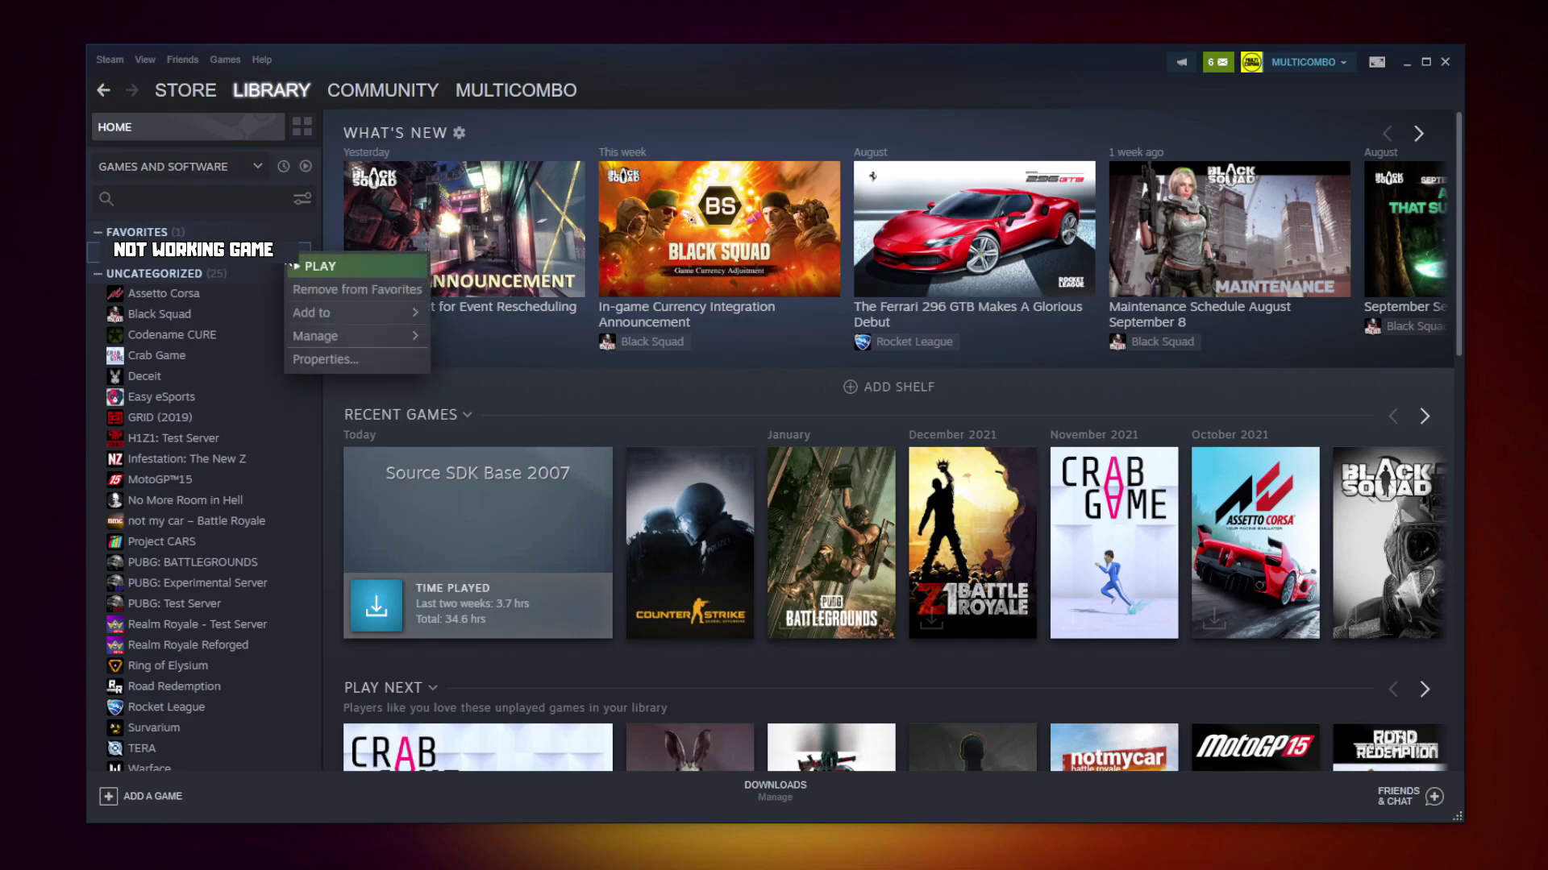
left_click(345, 357)
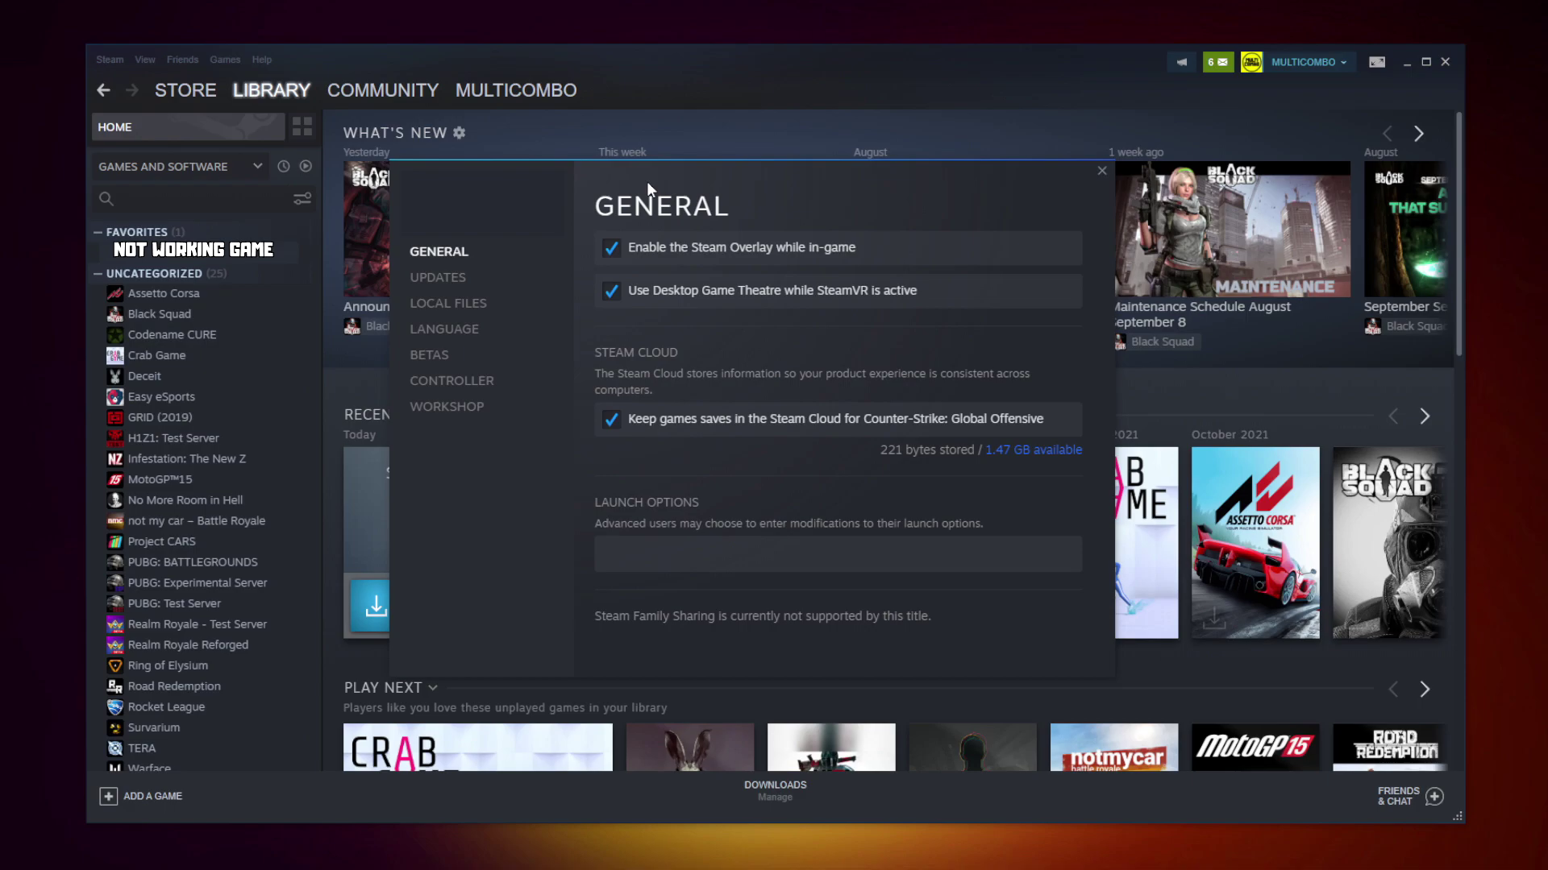
left_click(450, 303)
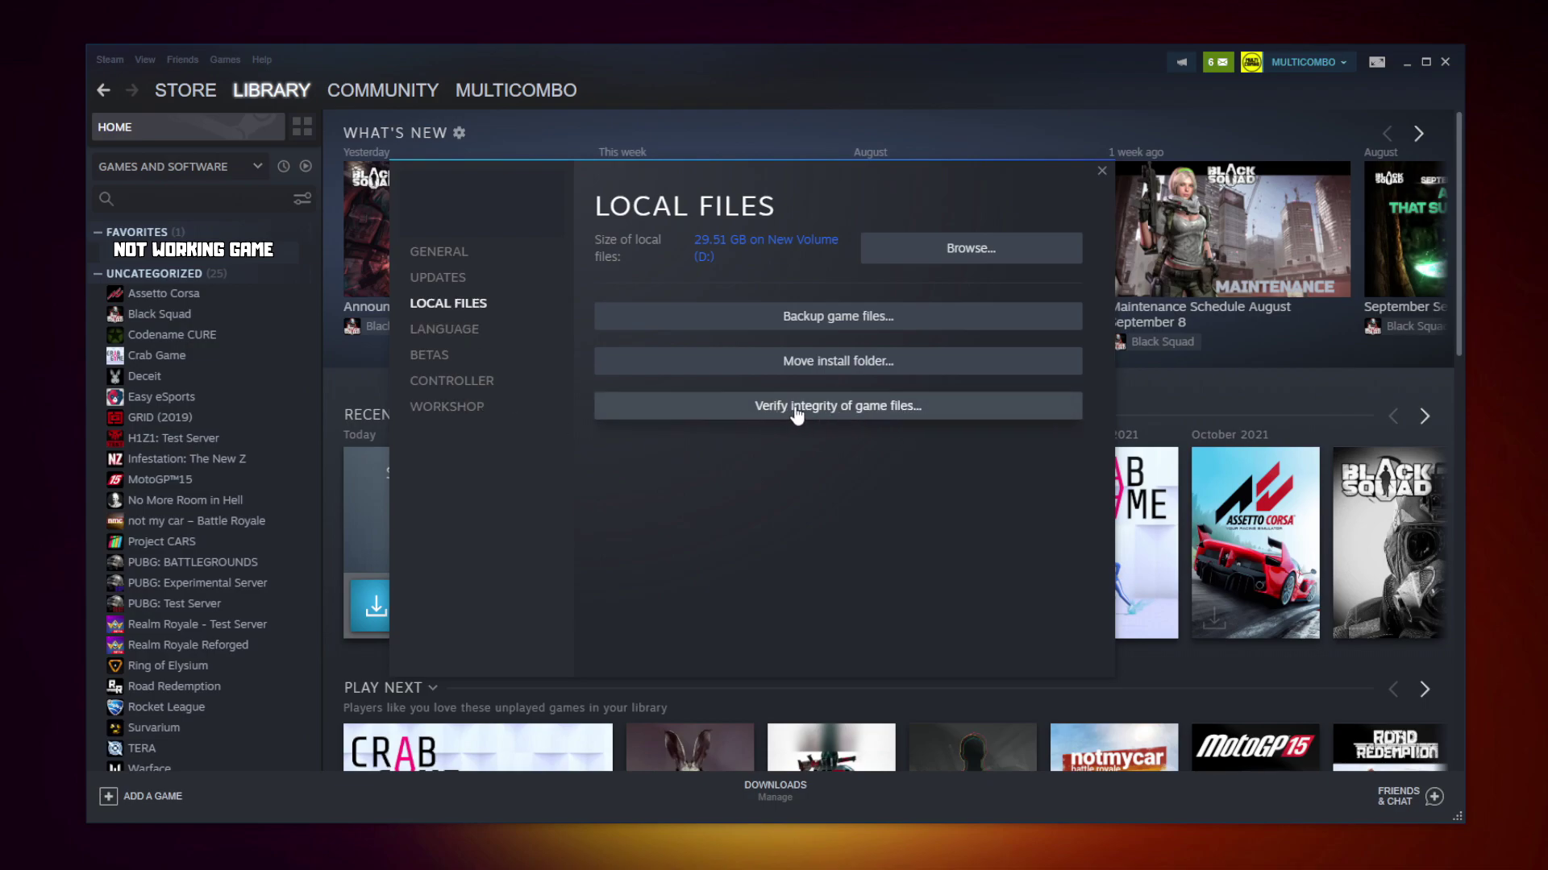
left_click(843, 411)
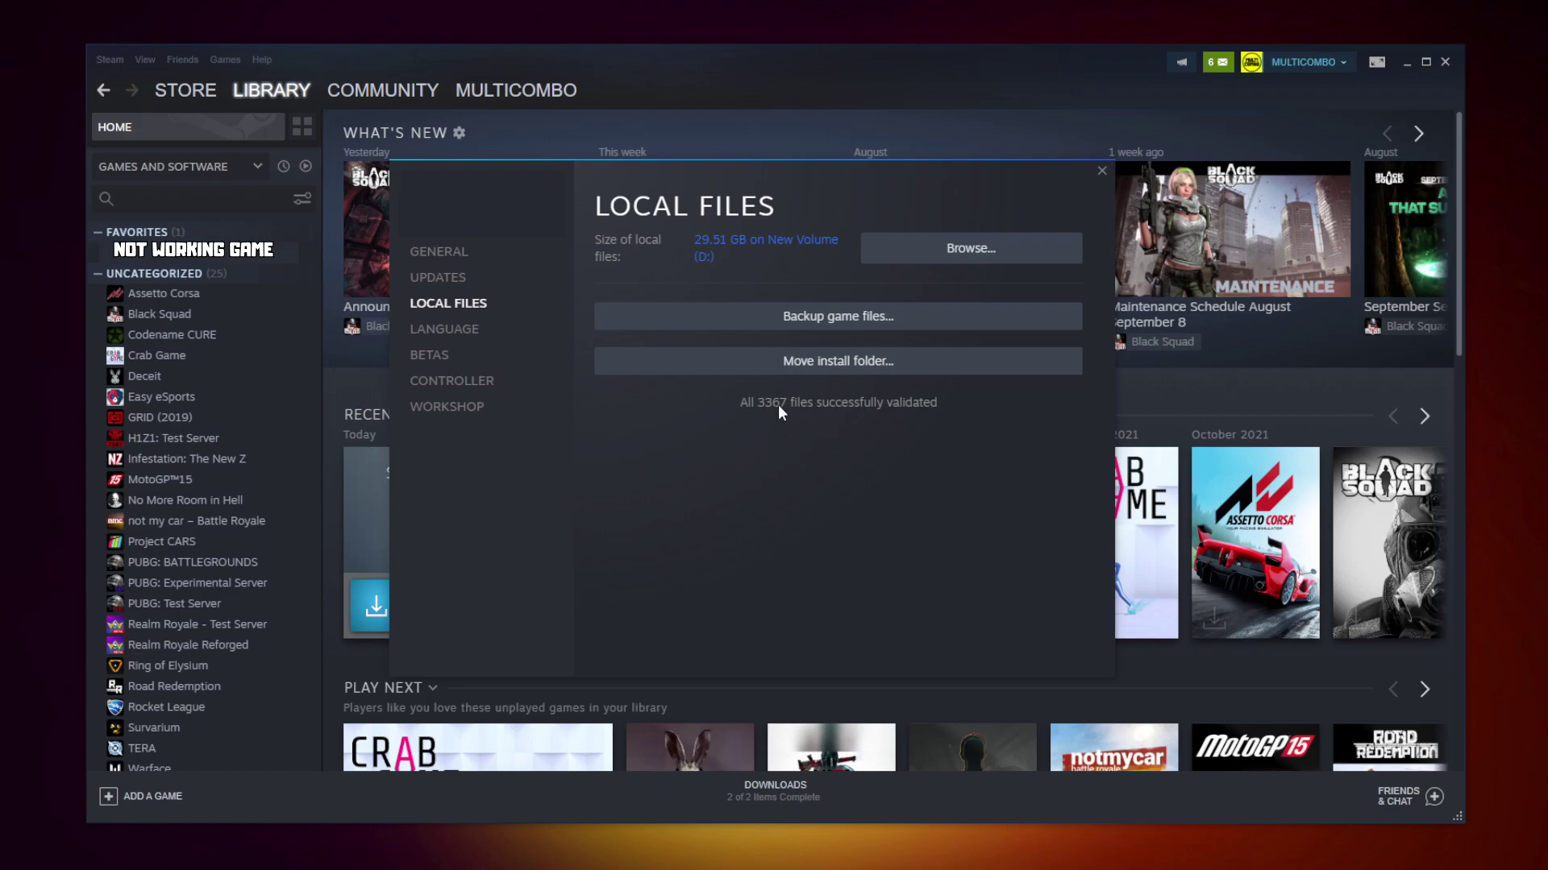
Browse to the game's install folder and bring up the game .exe's Properties.
left_click(925, 258)
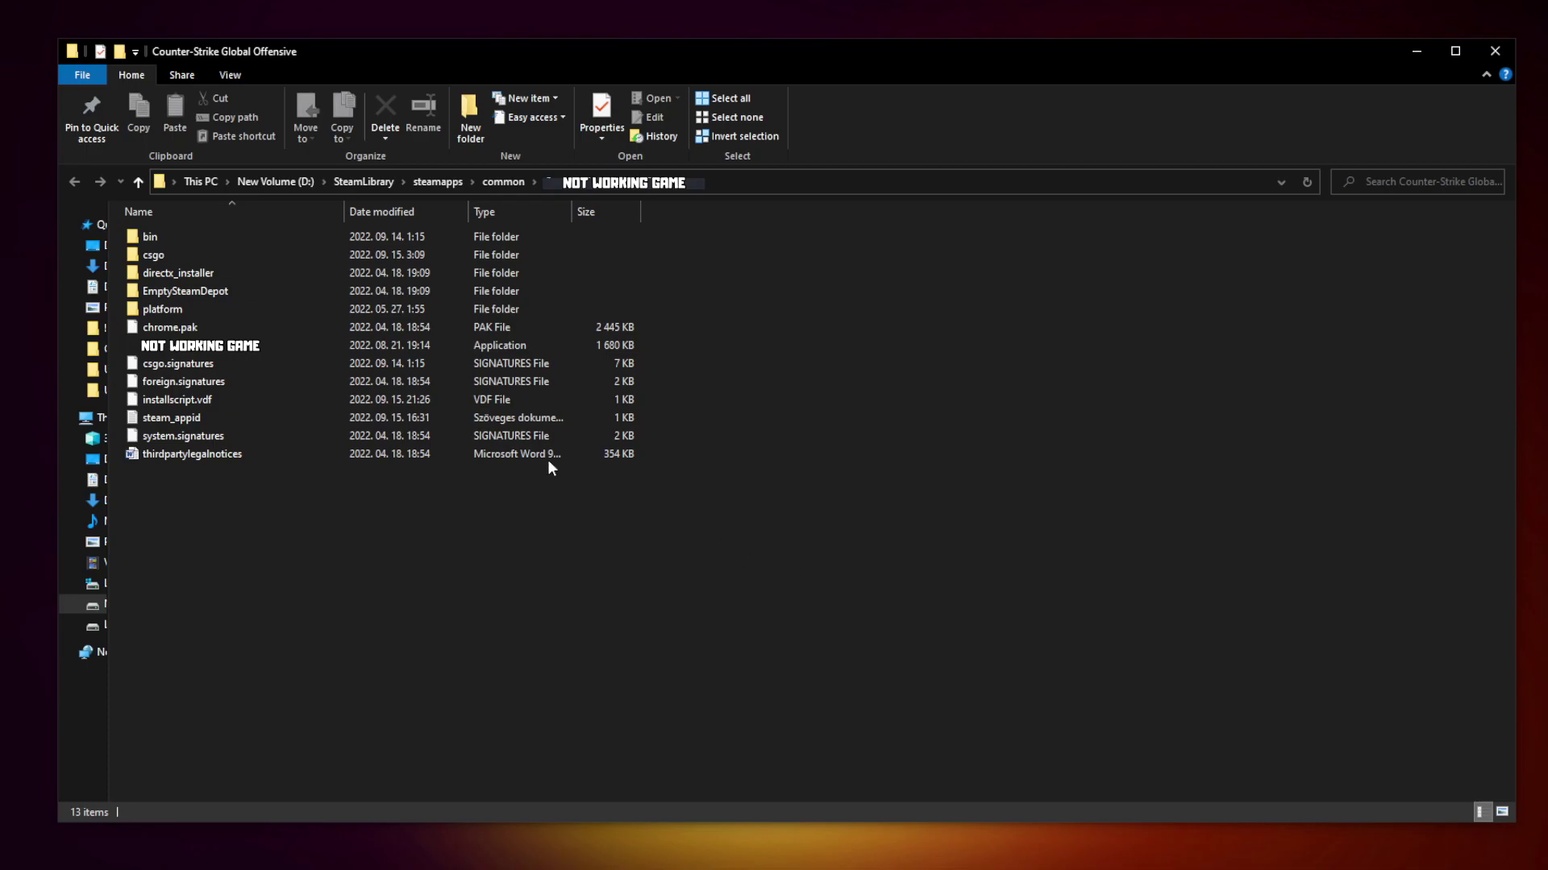
left_click(254, 351)
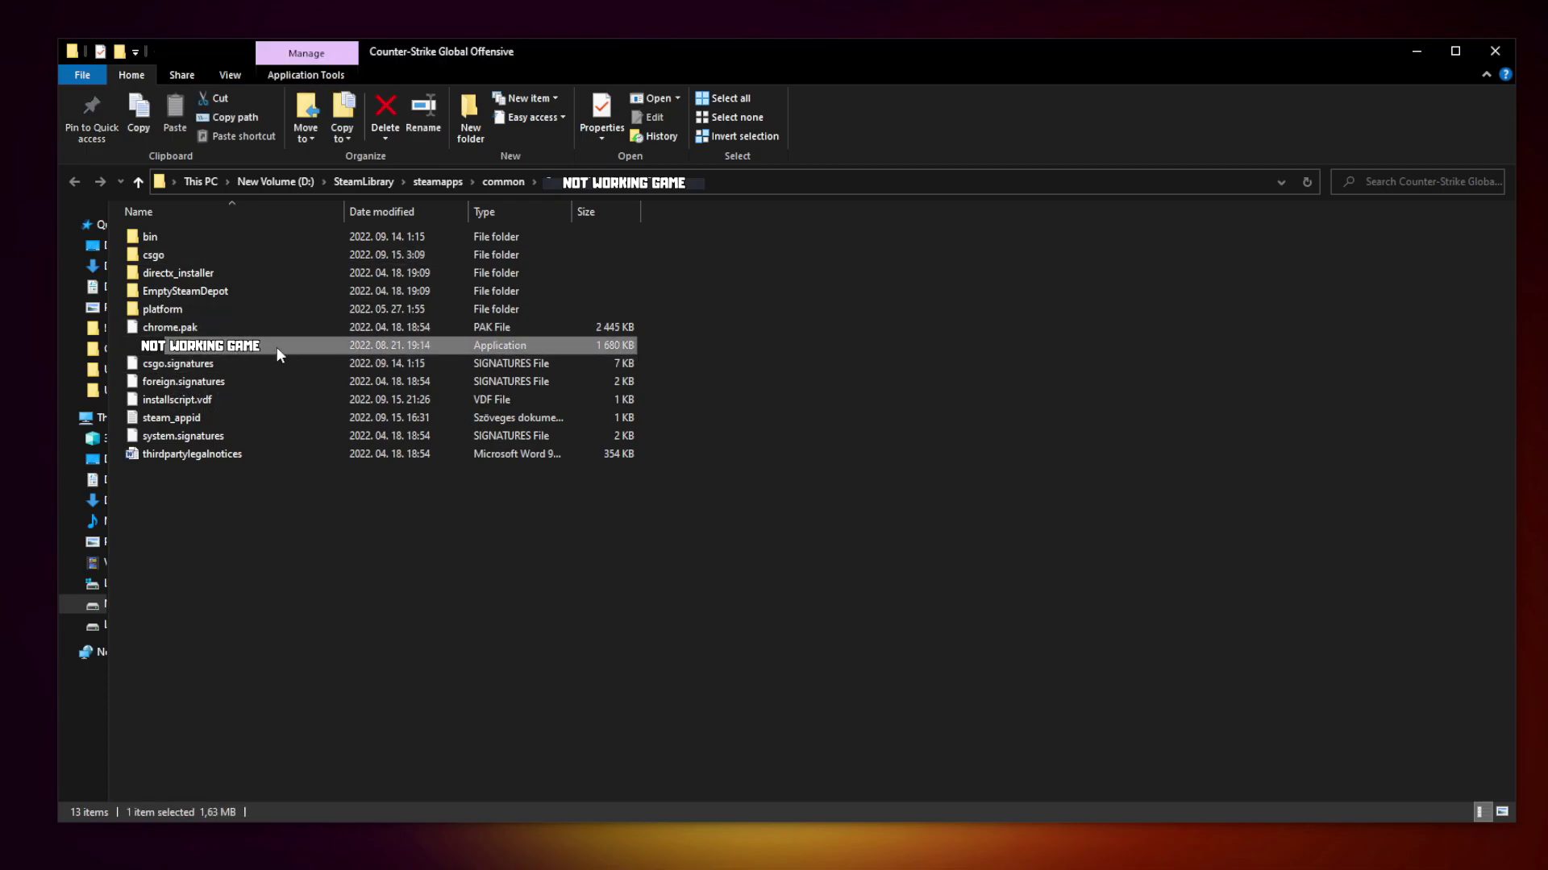
right_click(310, 351)
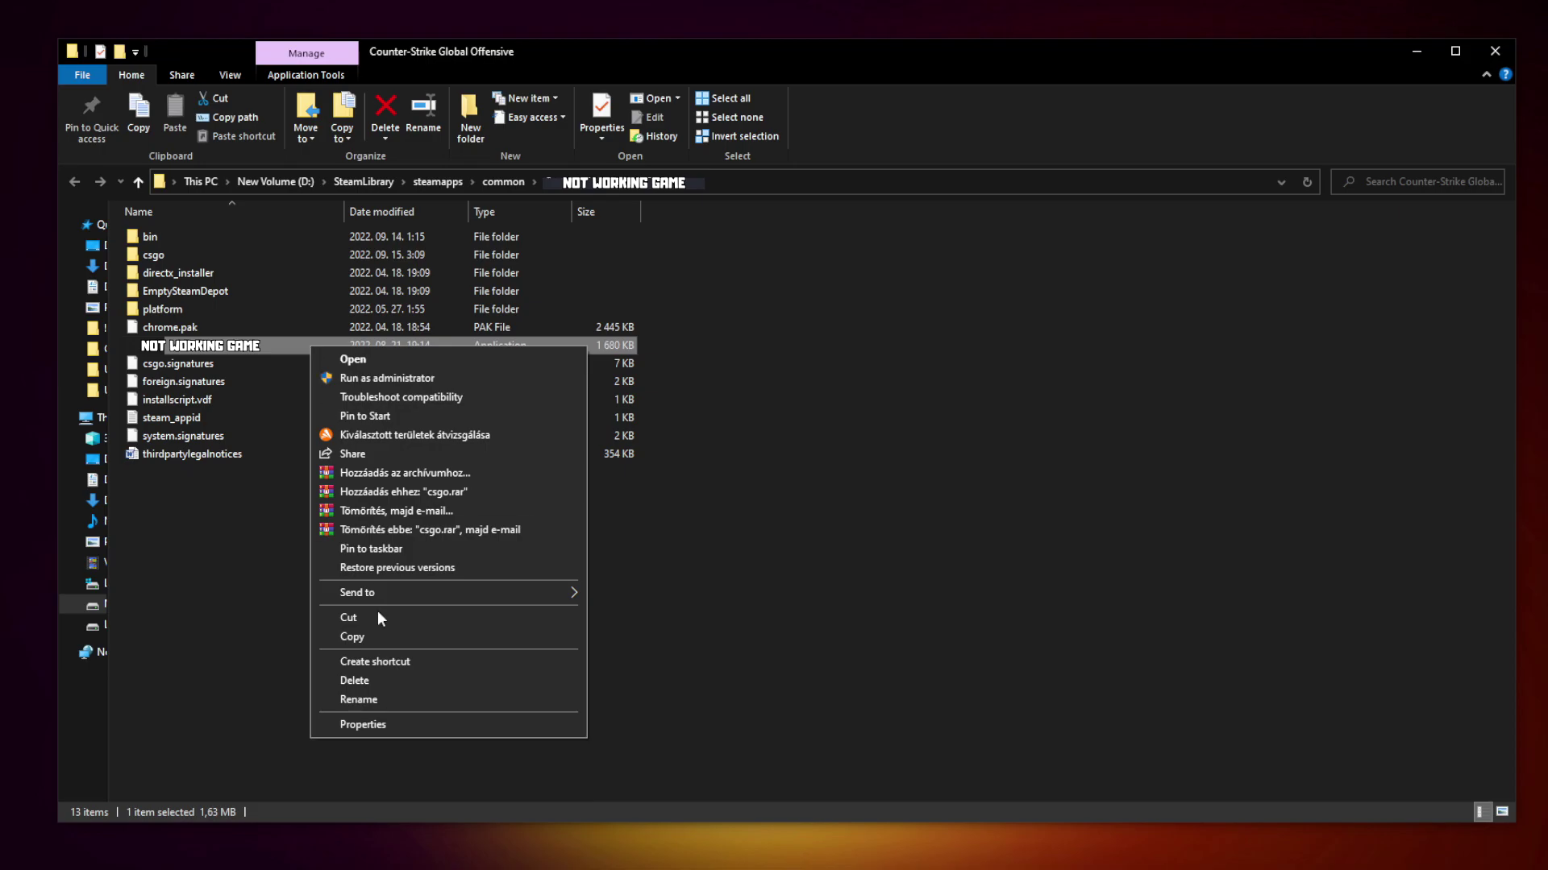
left_click(446, 722)
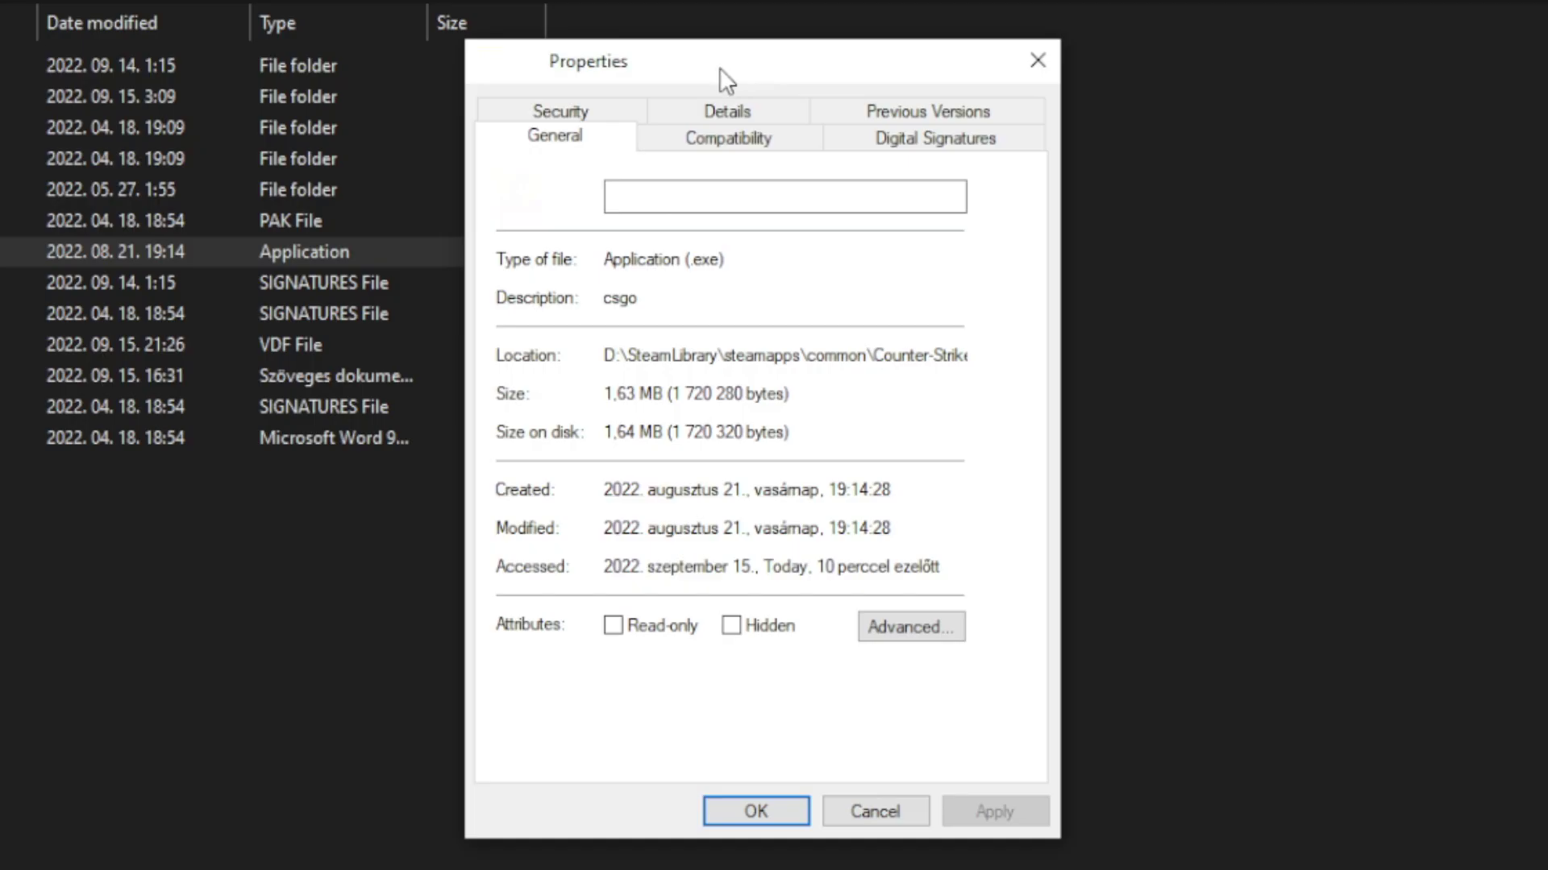
Set the game .exe to Windows 8 compatibility, fullscreen optimizations disabled, run as administrator, and apply.
left_click(746, 155)
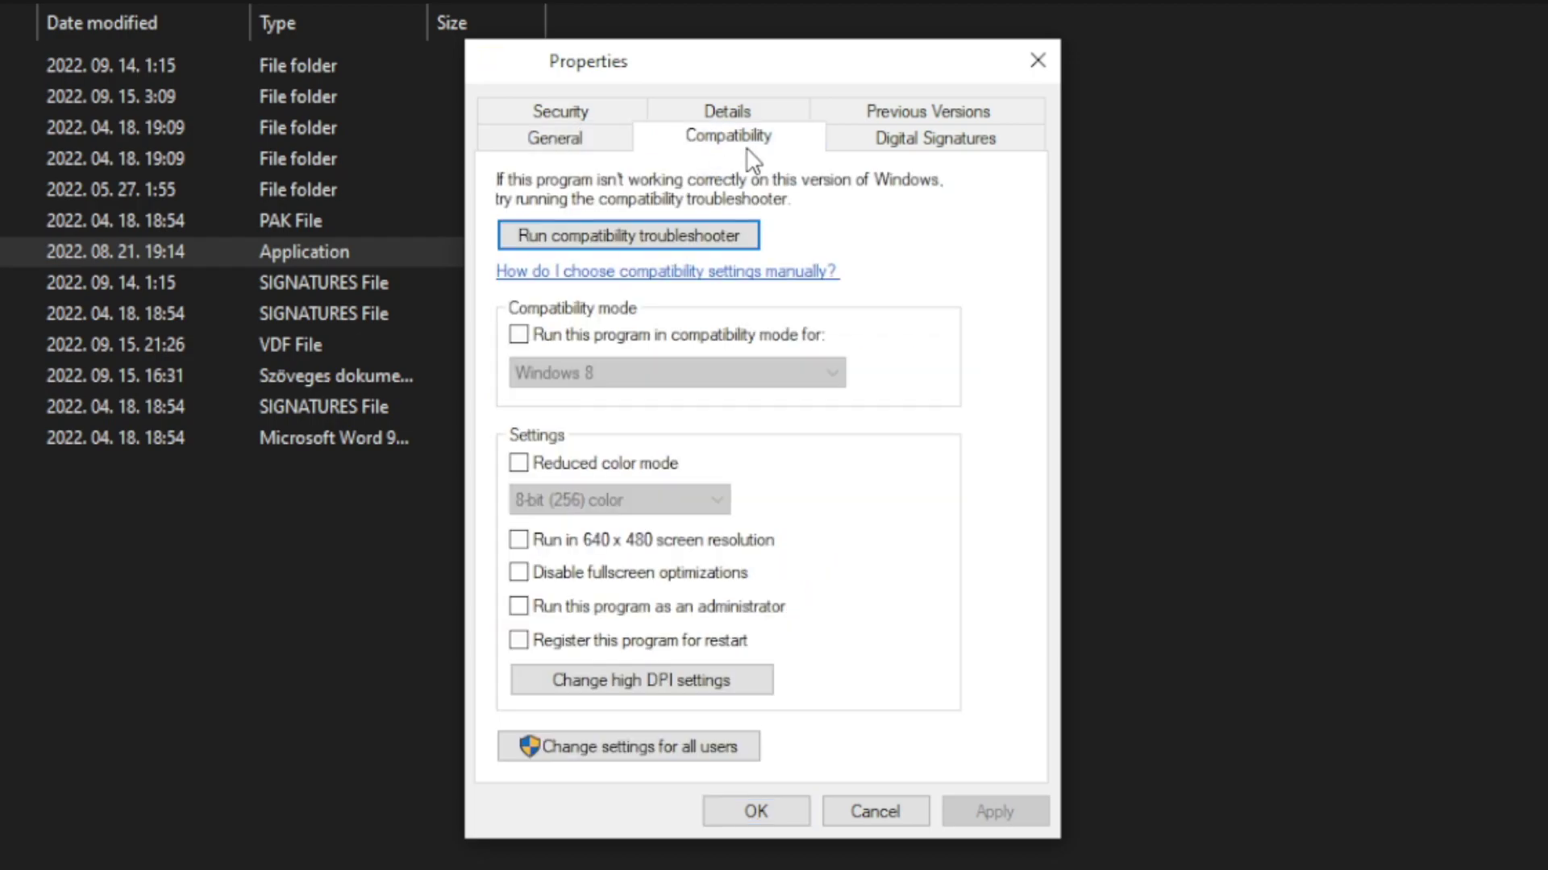
left_click(534, 339)
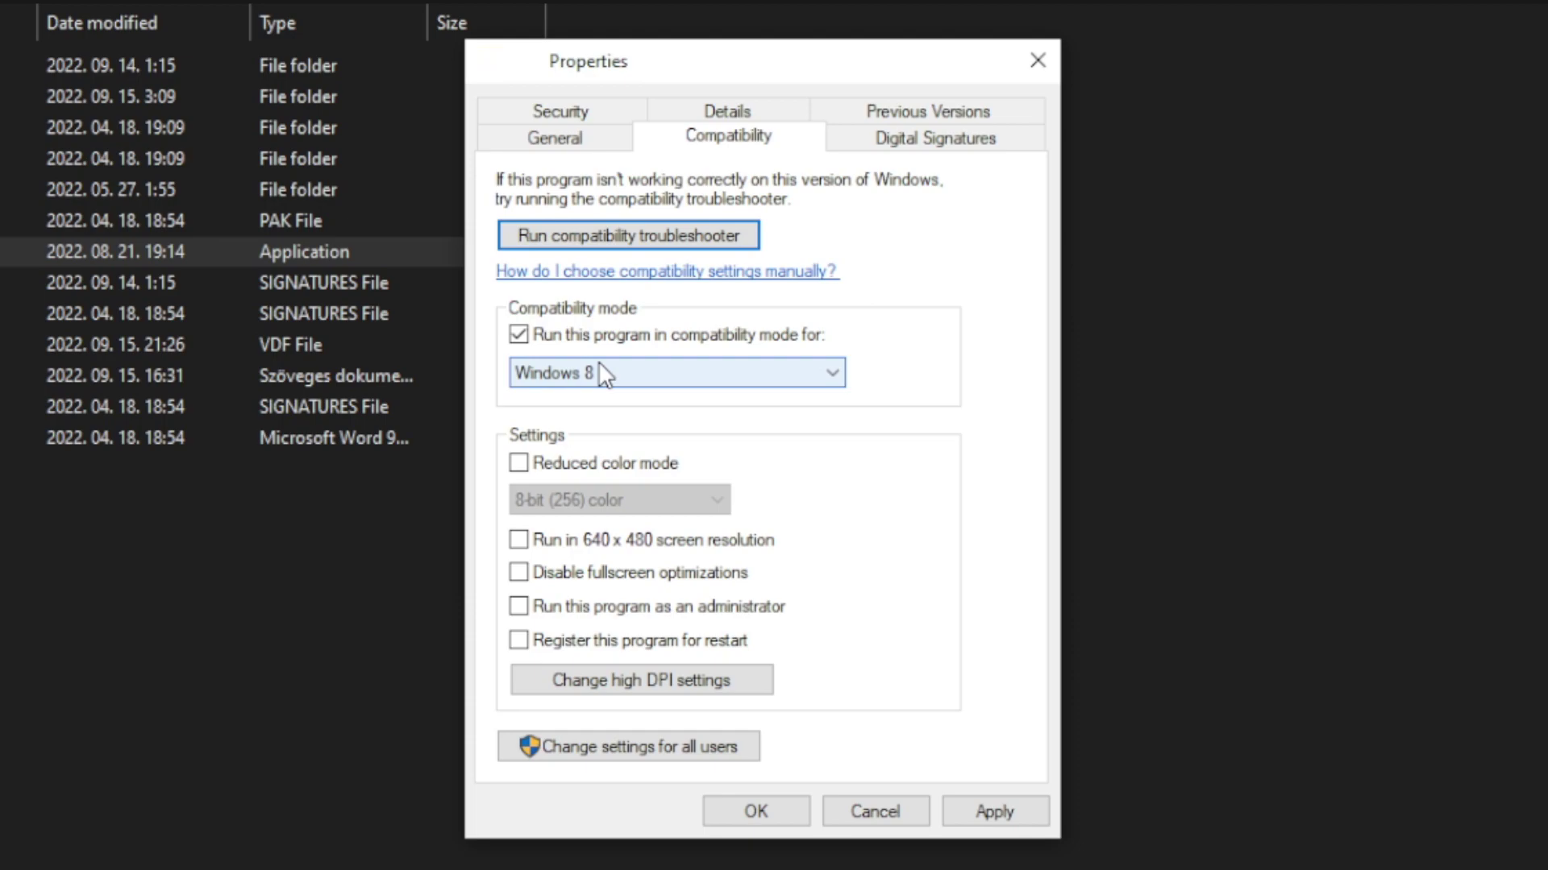
left_click(598, 369)
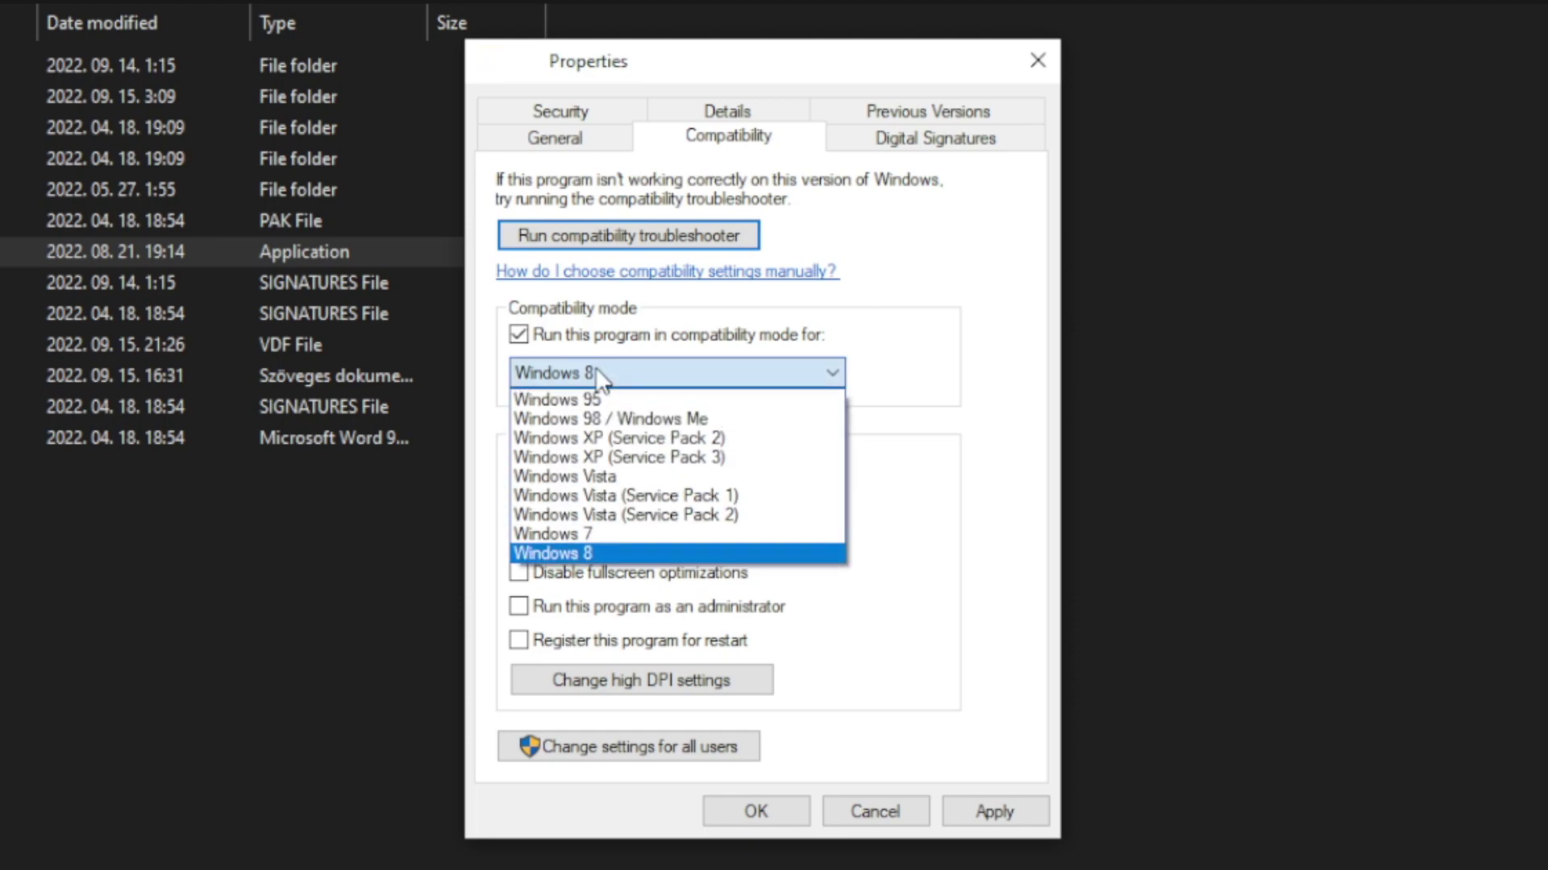
left_click(600, 550)
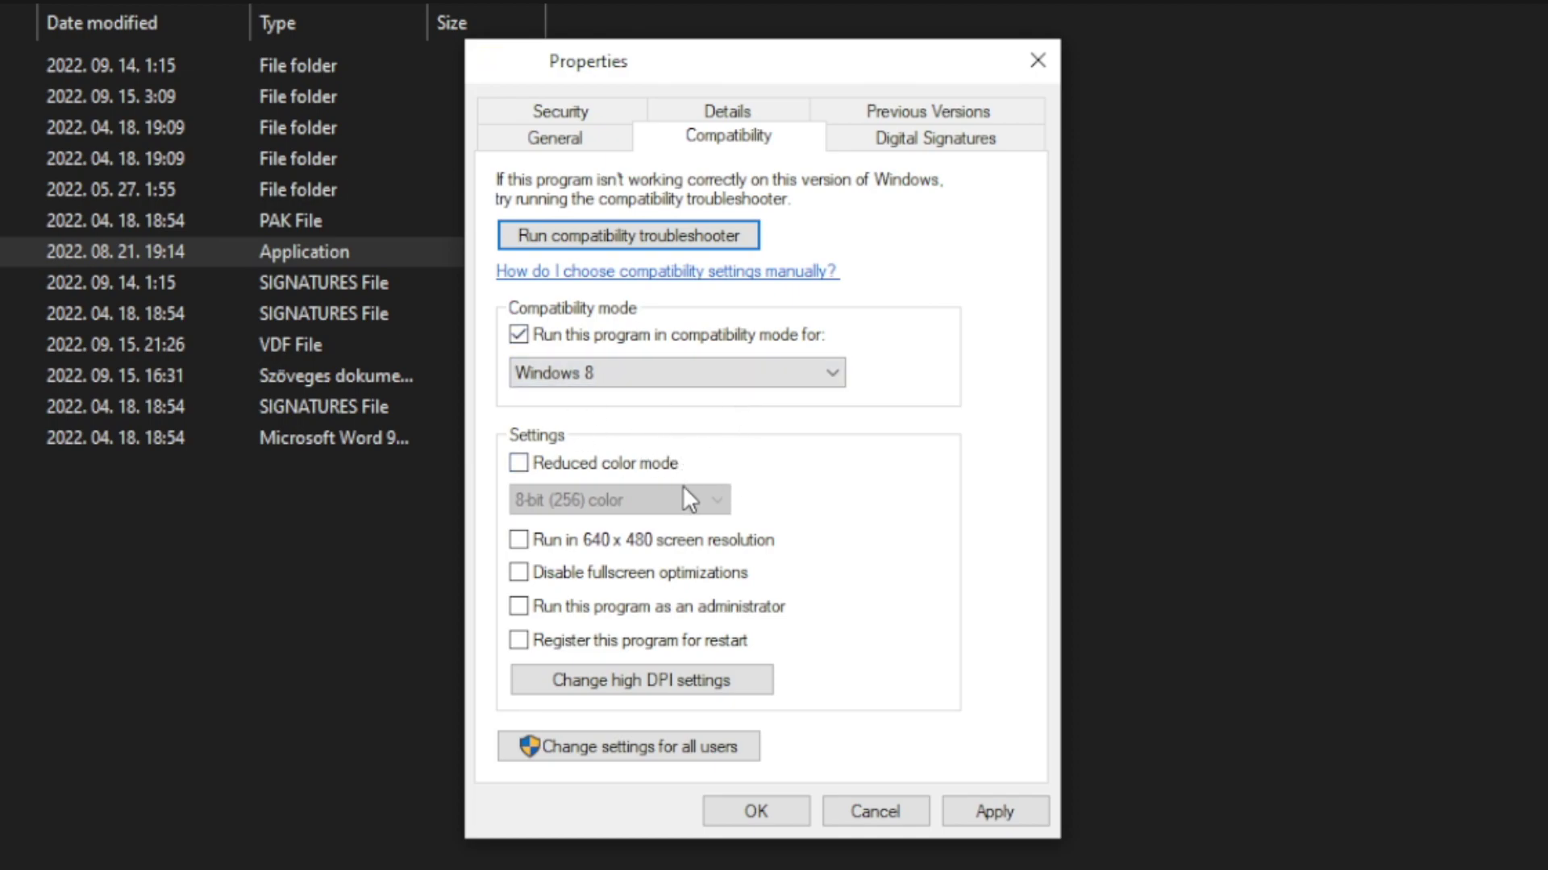
left_click(625, 580)
left_click(745, 612)
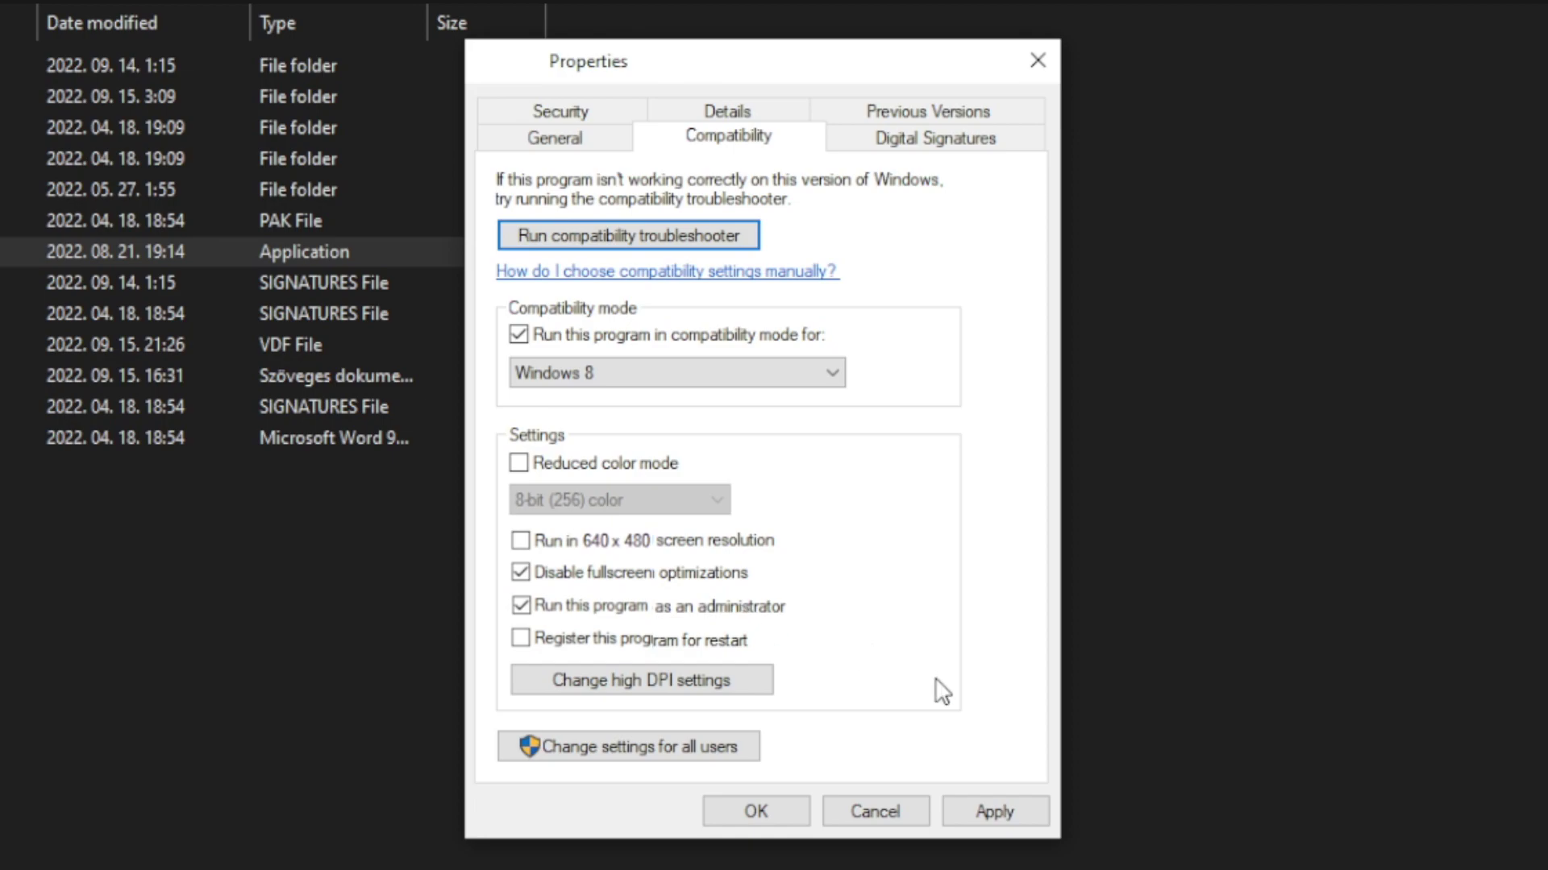
left_click(1004, 812)
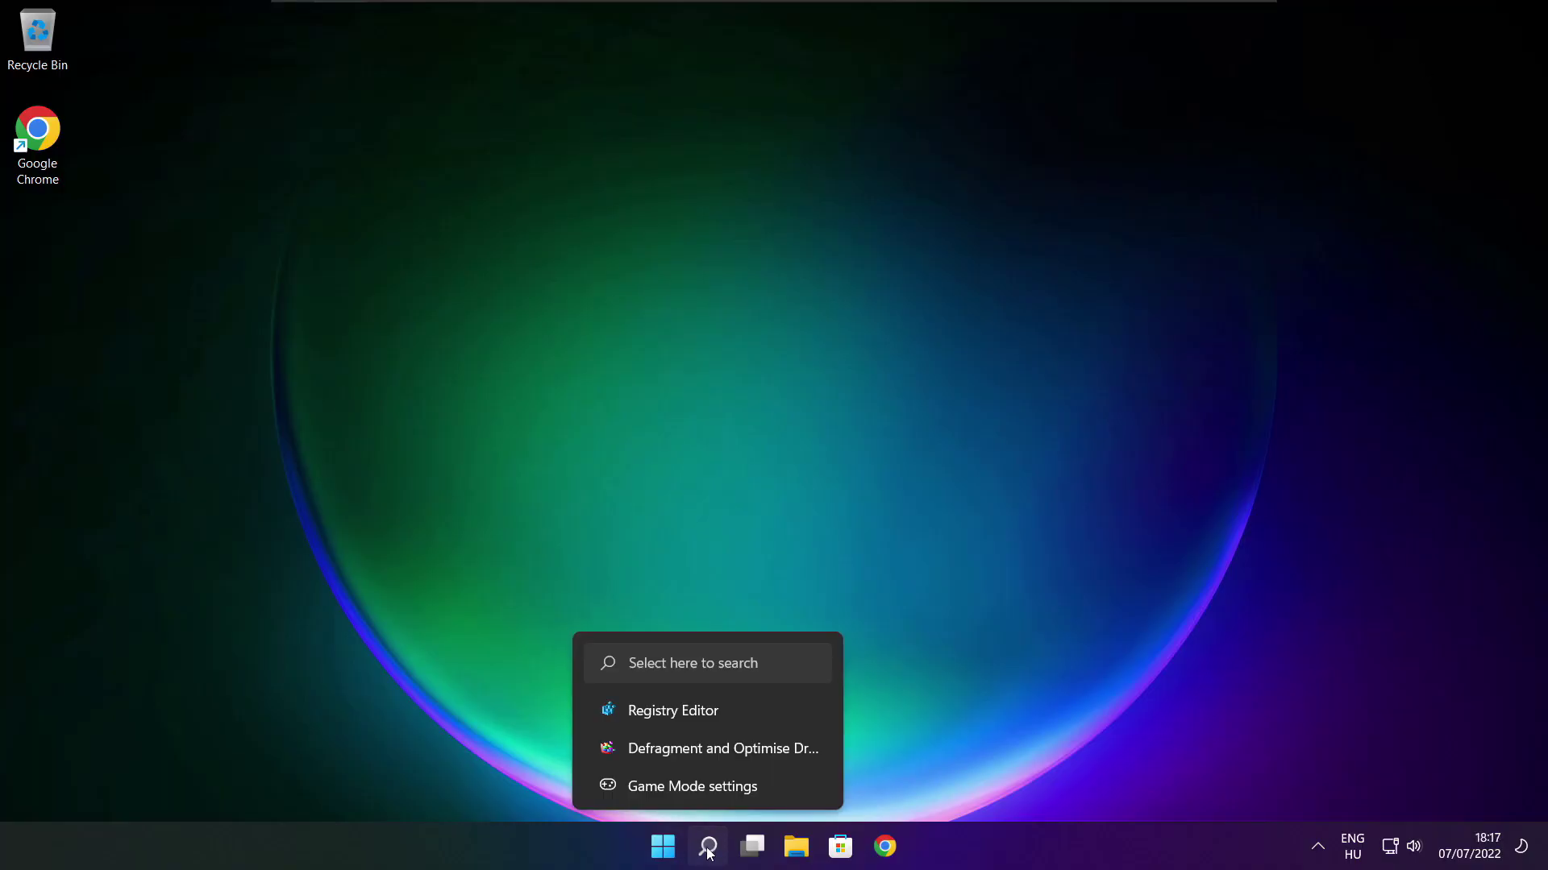
Check Windows Update for new updates (system up to date), then close Settings.
left_click(709, 847)
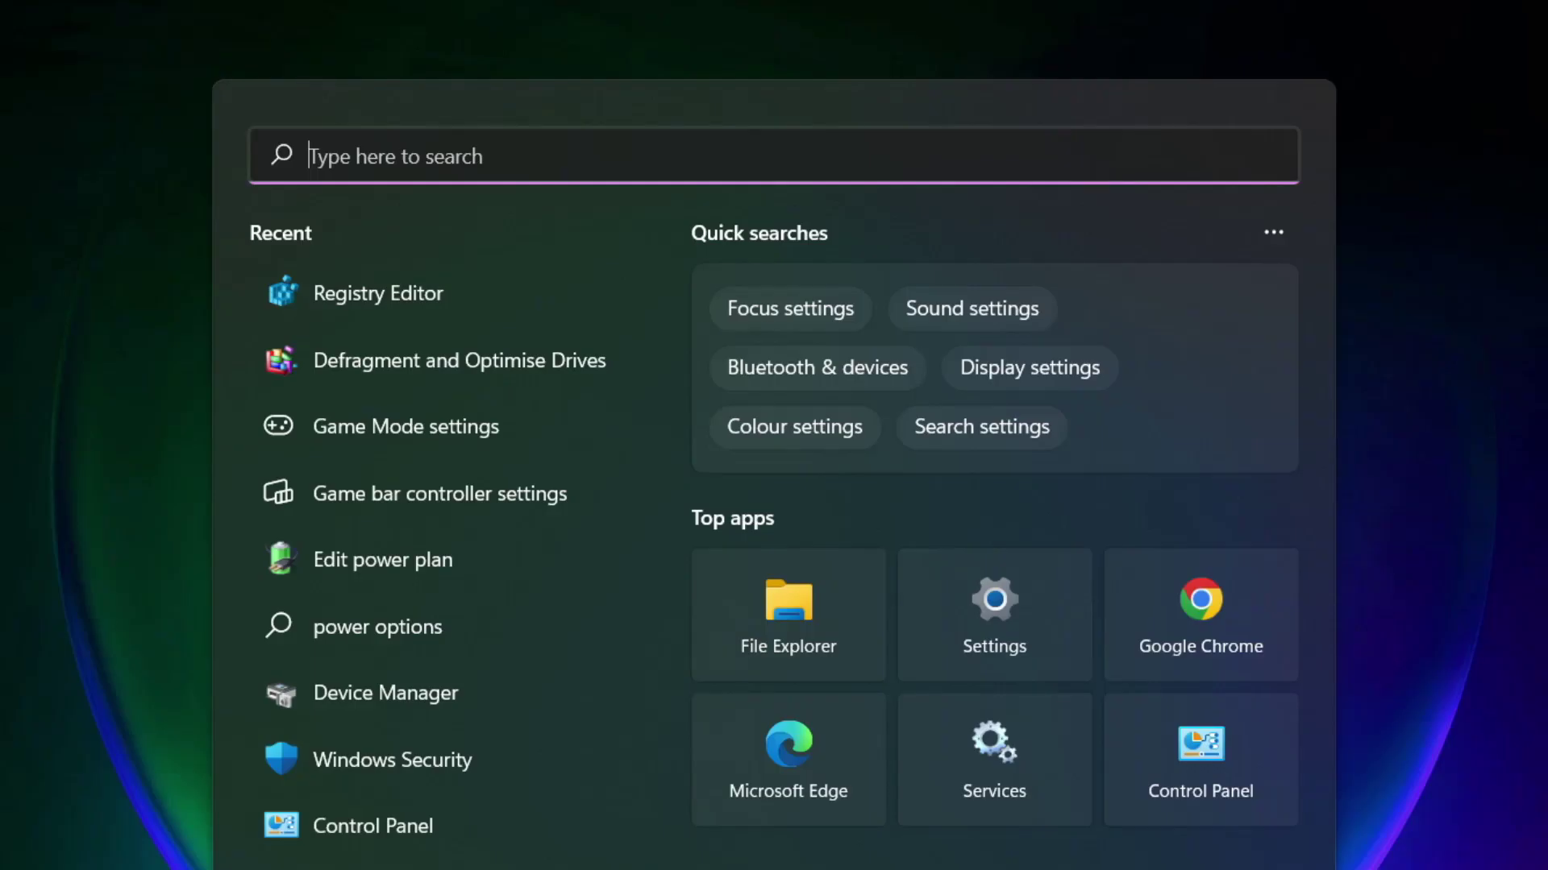
type("updates")
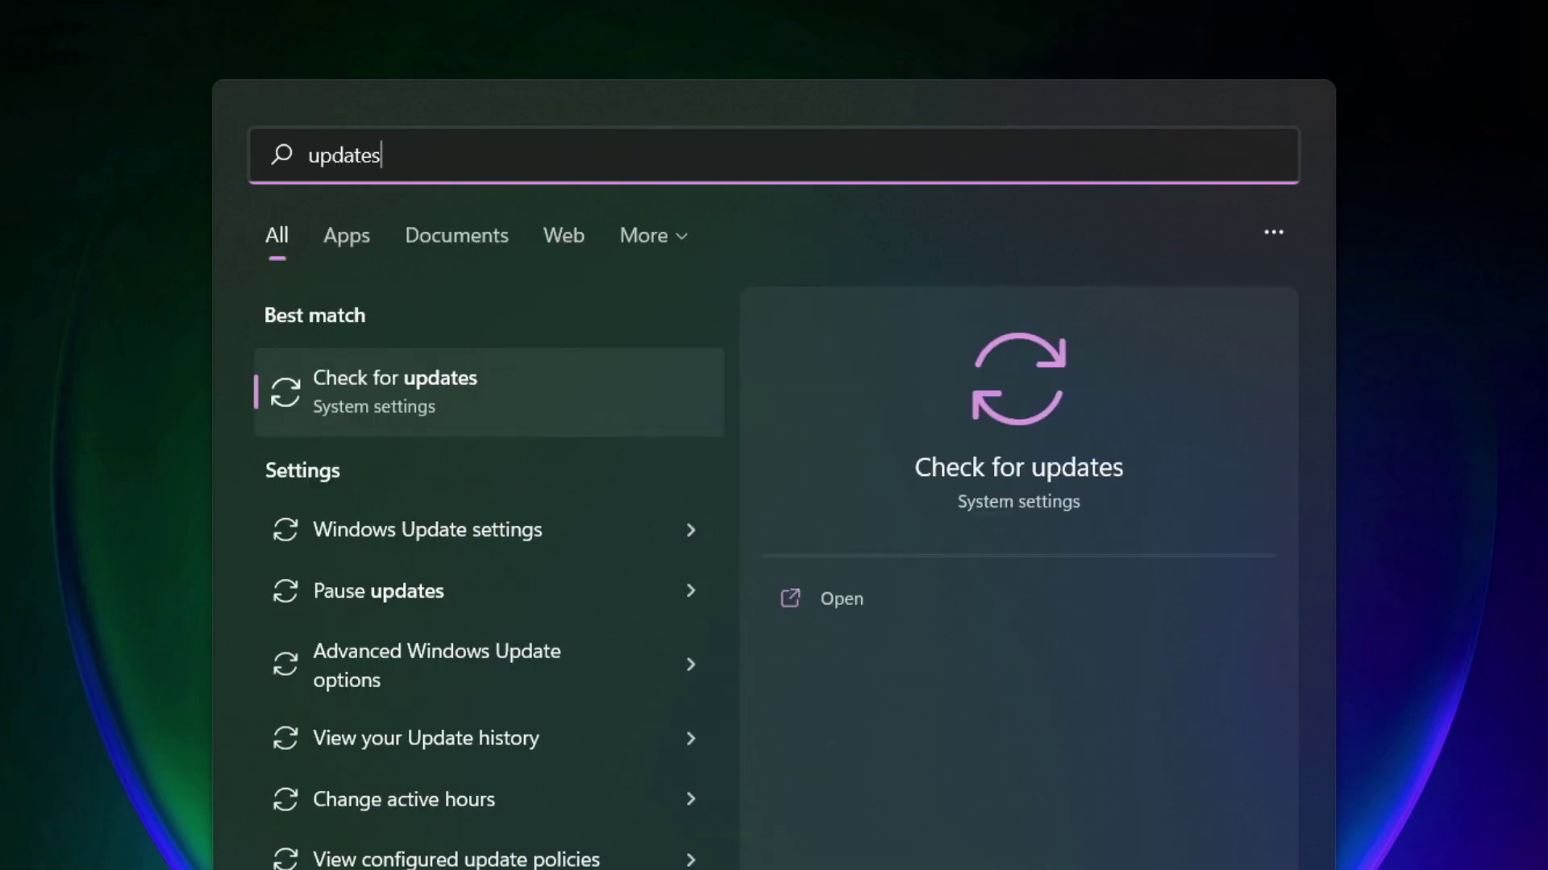
left_click(471, 407)
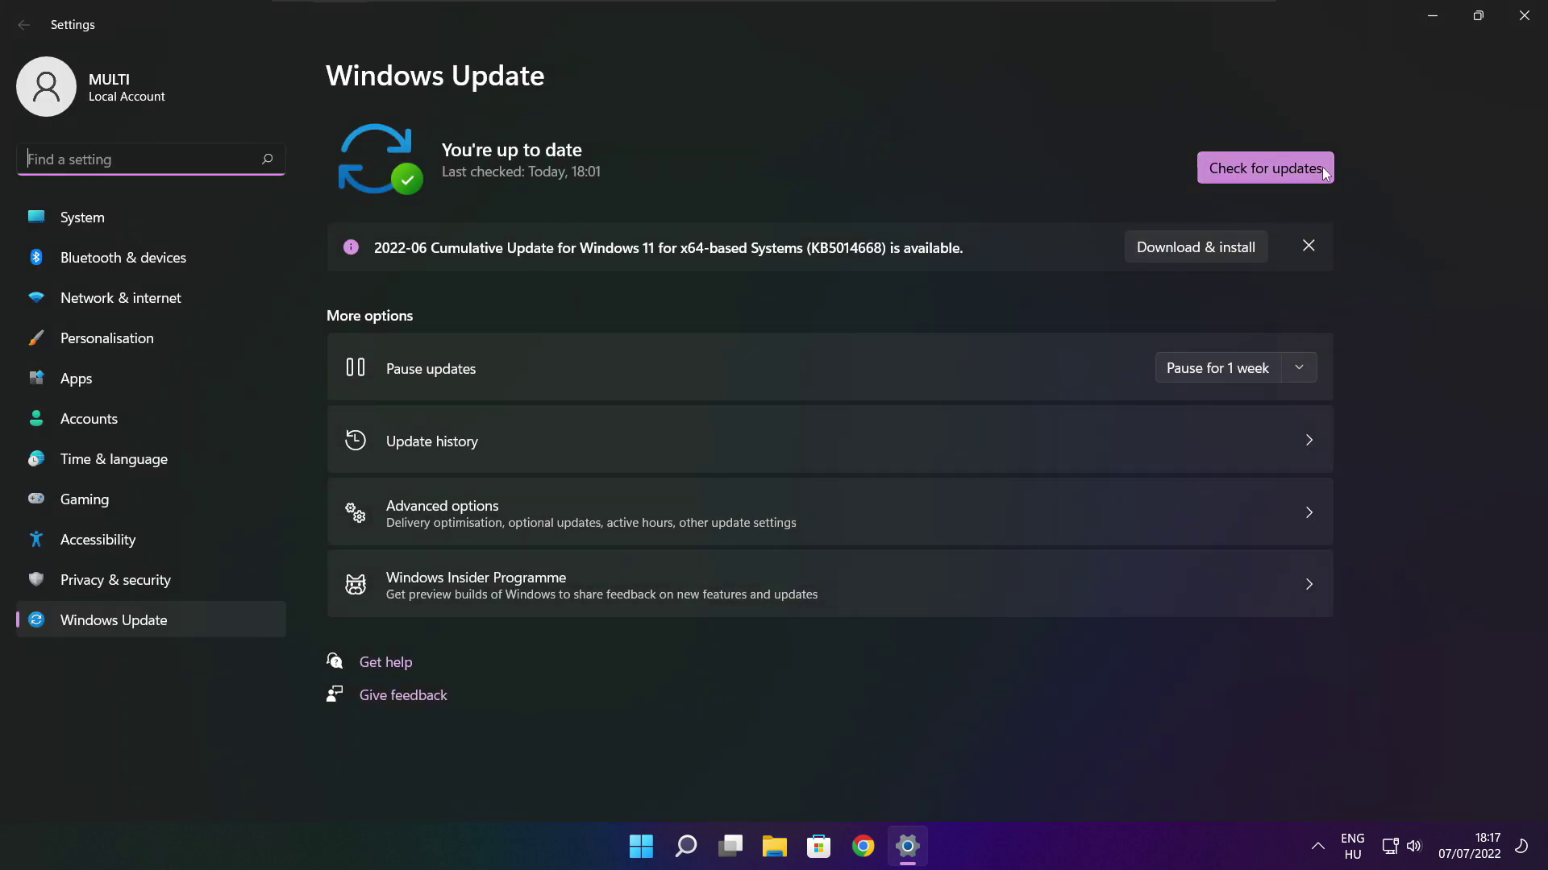
left_click(1265, 169)
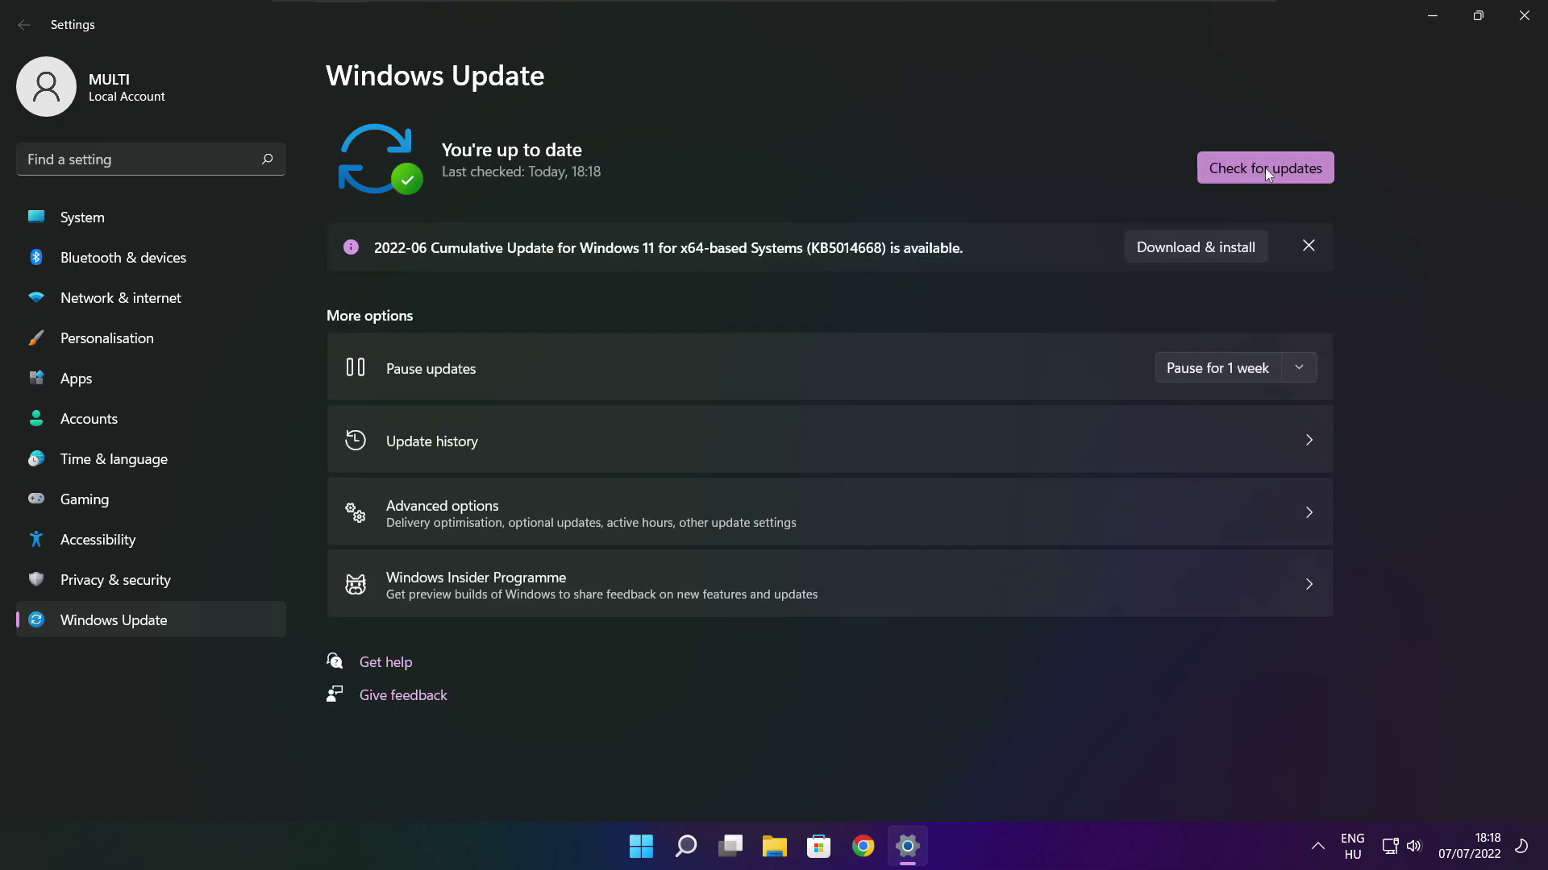
left_click(1521, 25)
mouse_move(885, 848)
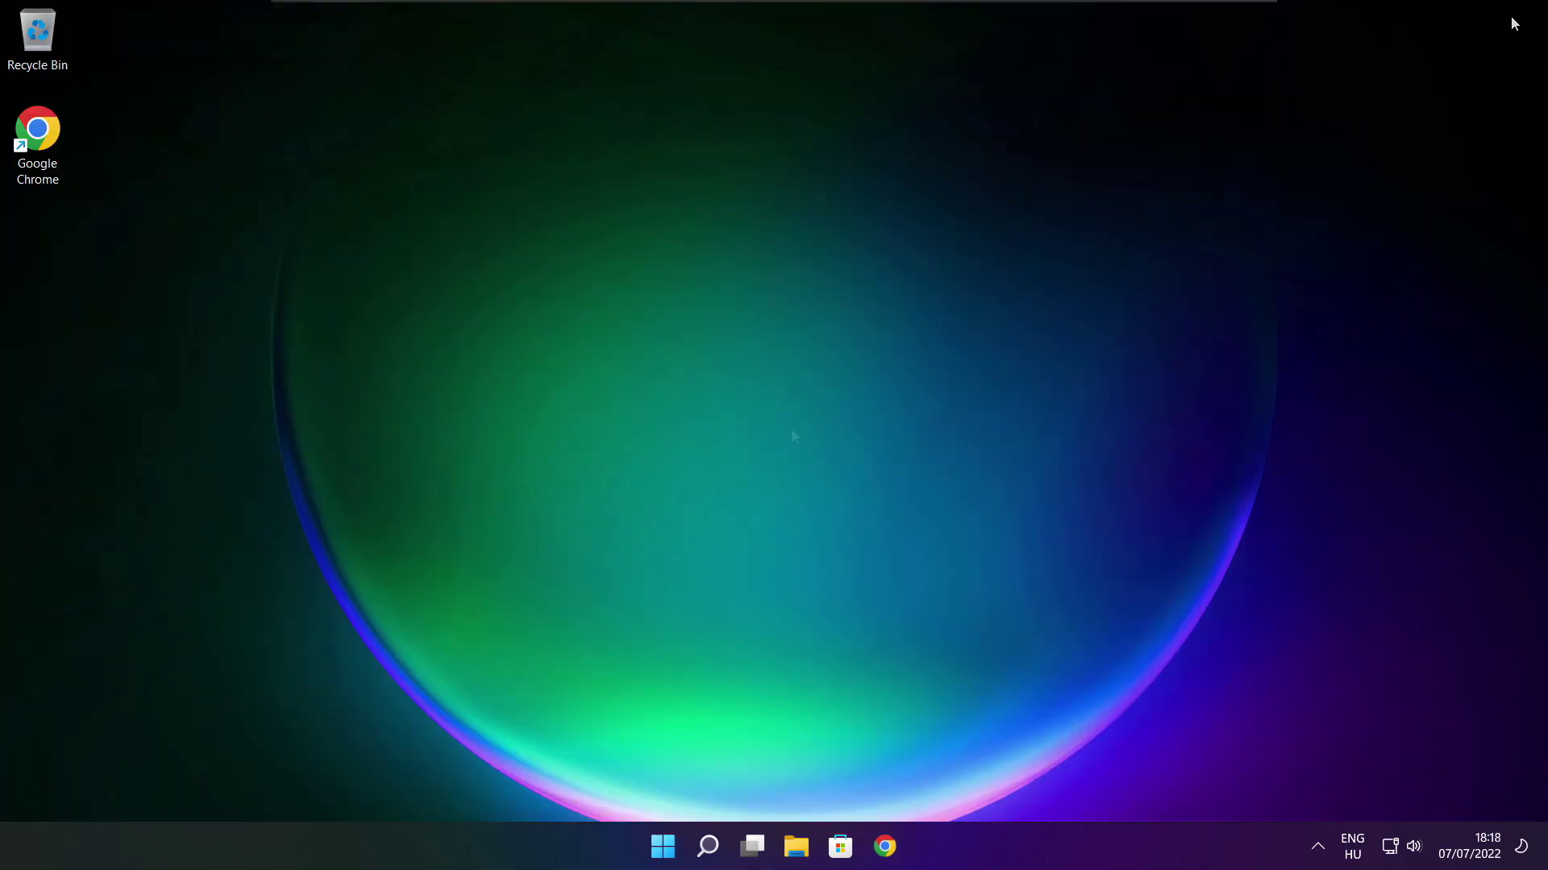
Download the DirectX End-User Runtime Web Installer from the page in Chrome.
left_click(887, 849)
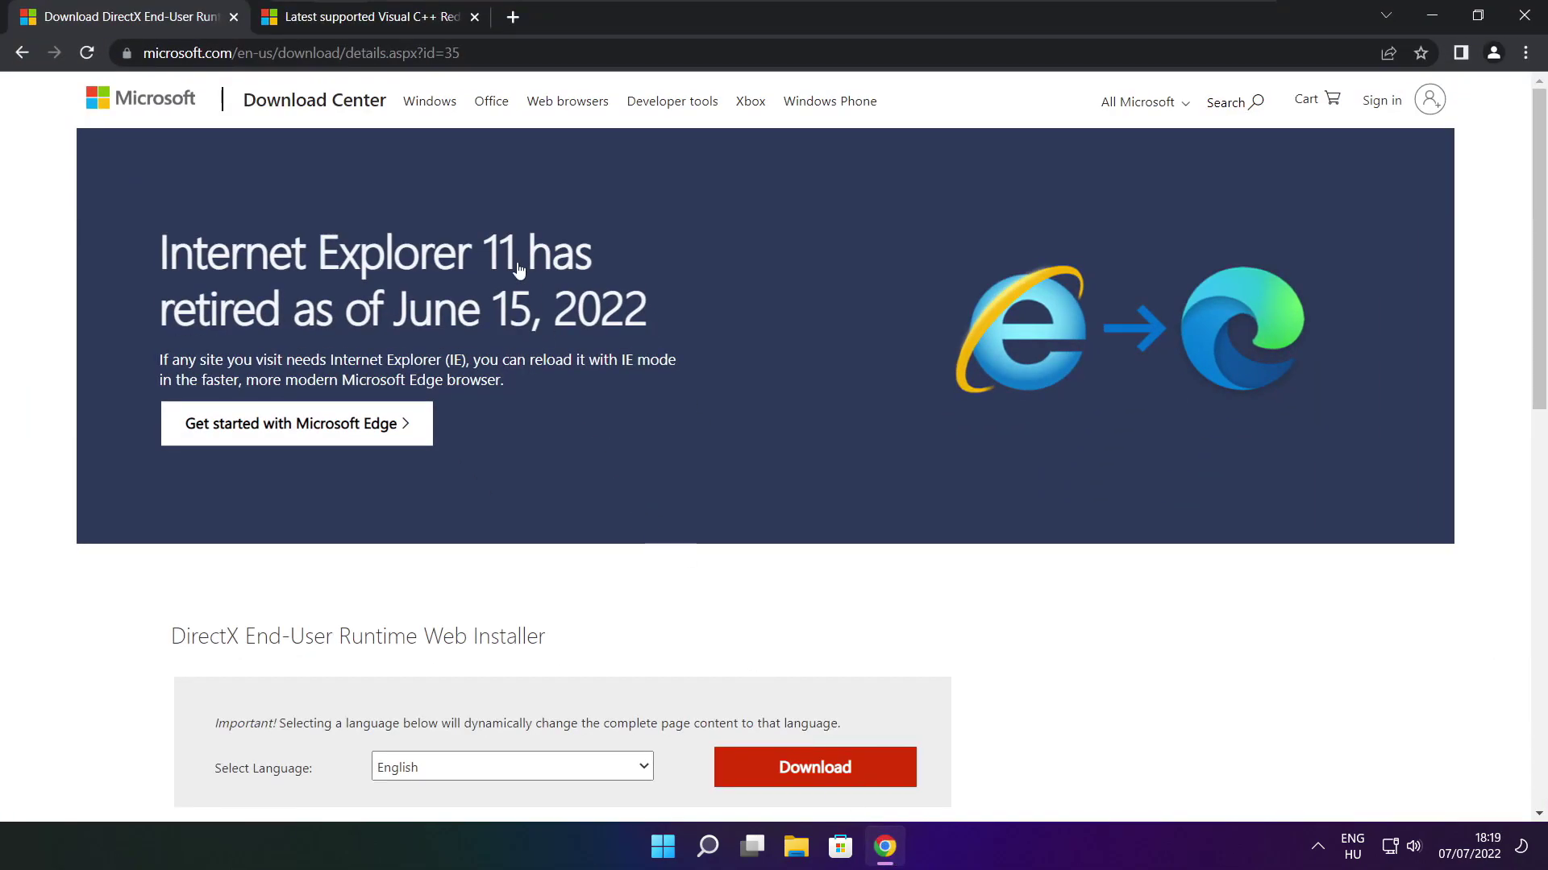
left_click(489, 54)
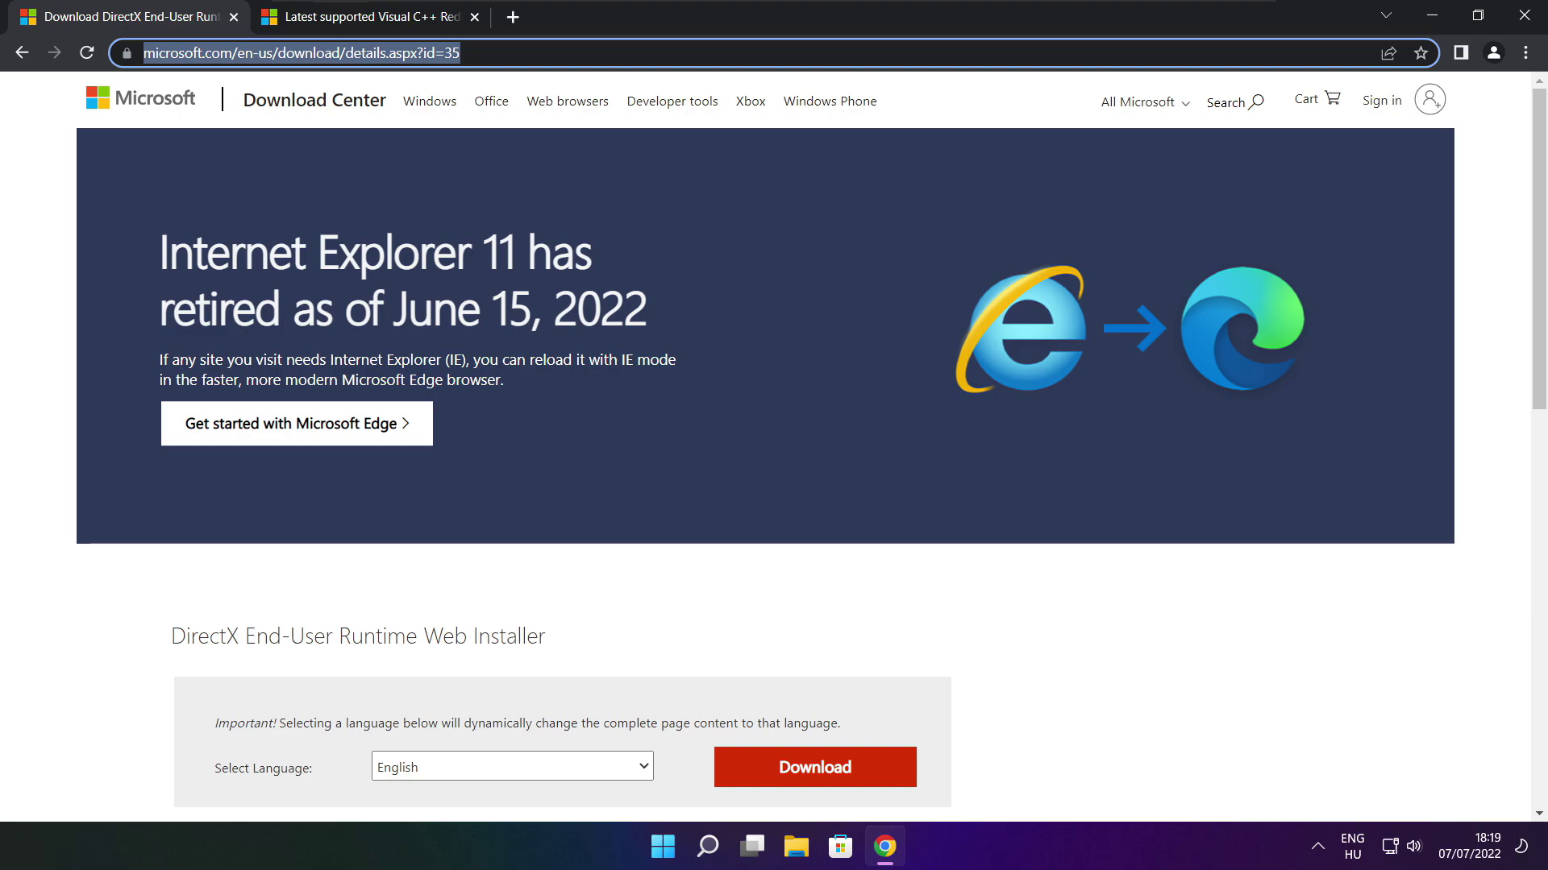
key("End")
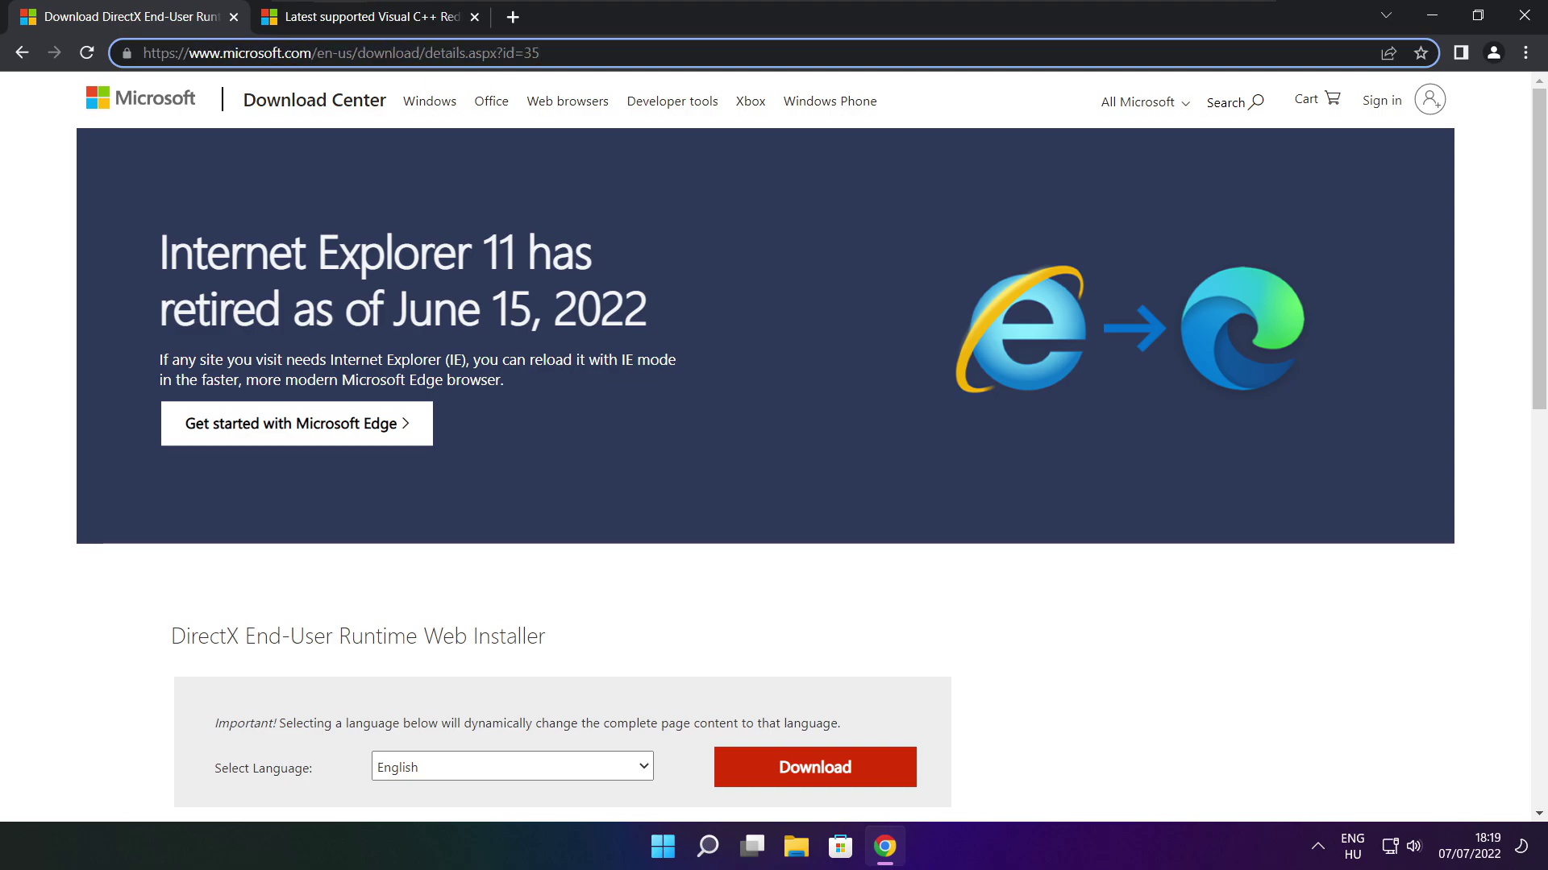
left_click(556, 581)
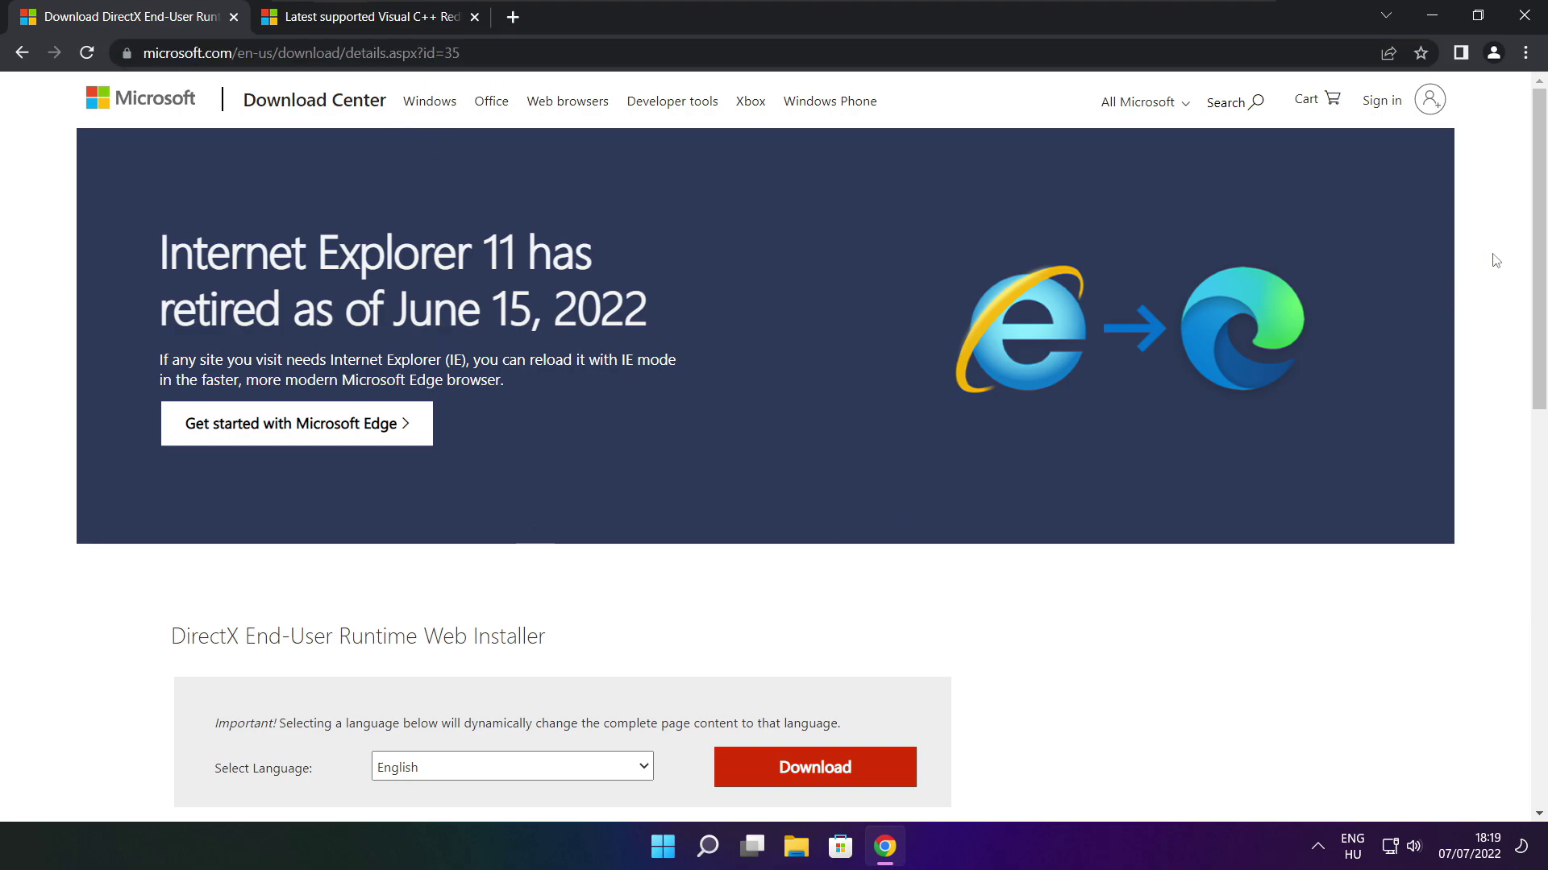
left_click_drag(1540, 254, 1539, 384)
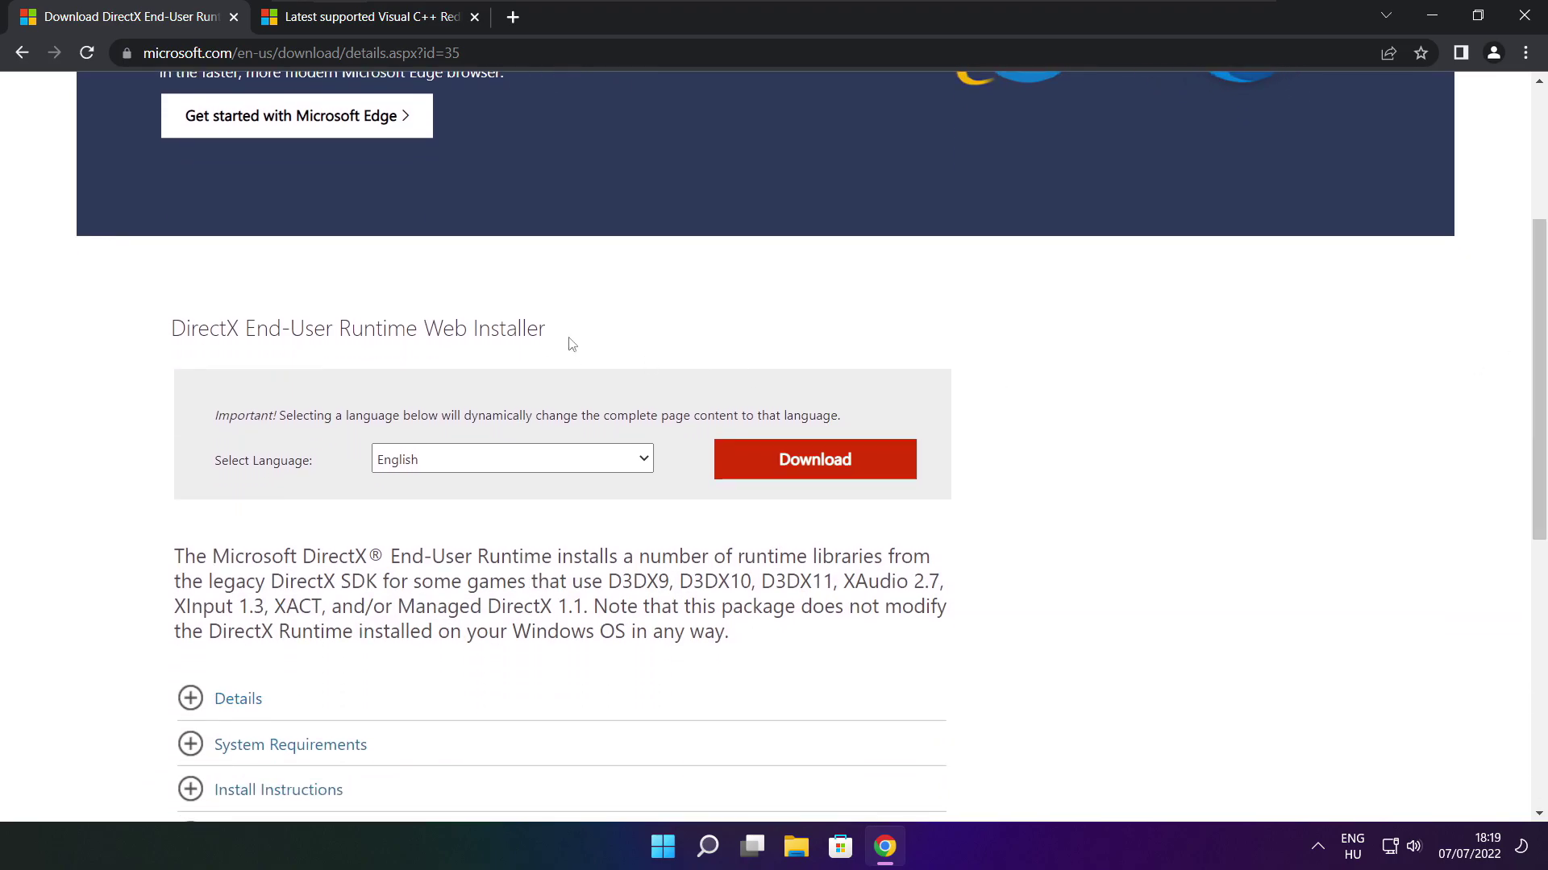
left_click_drag(571, 345, 658, 344)
left_click(822, 463)
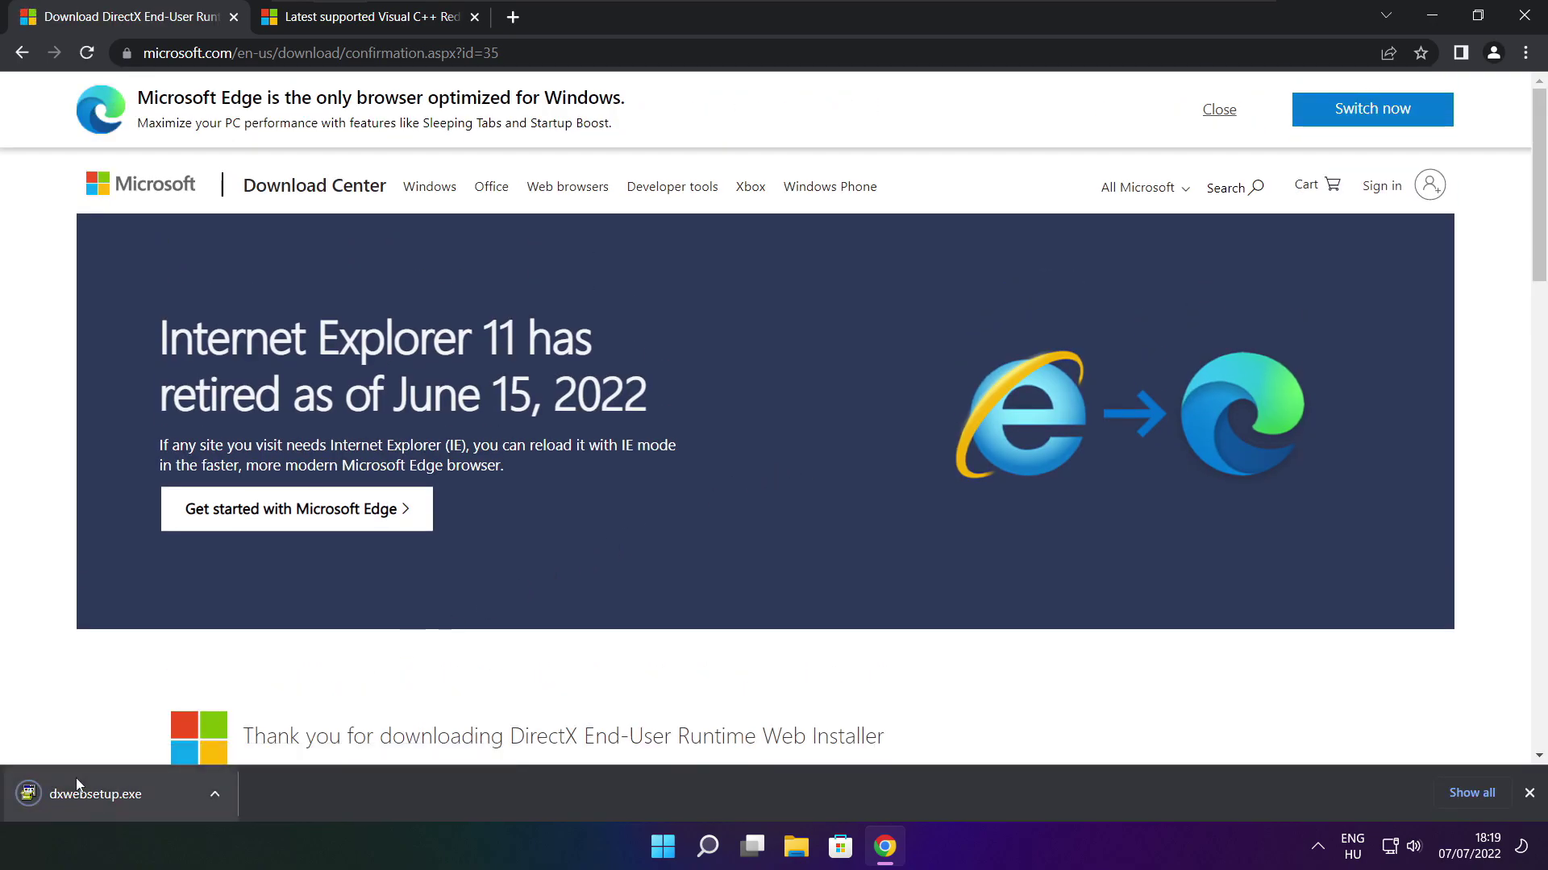
Run dxwebsetup.exe, accept the agreement, skip the Bing Bar and complete the DirectX installation.
left_click(145, 795)
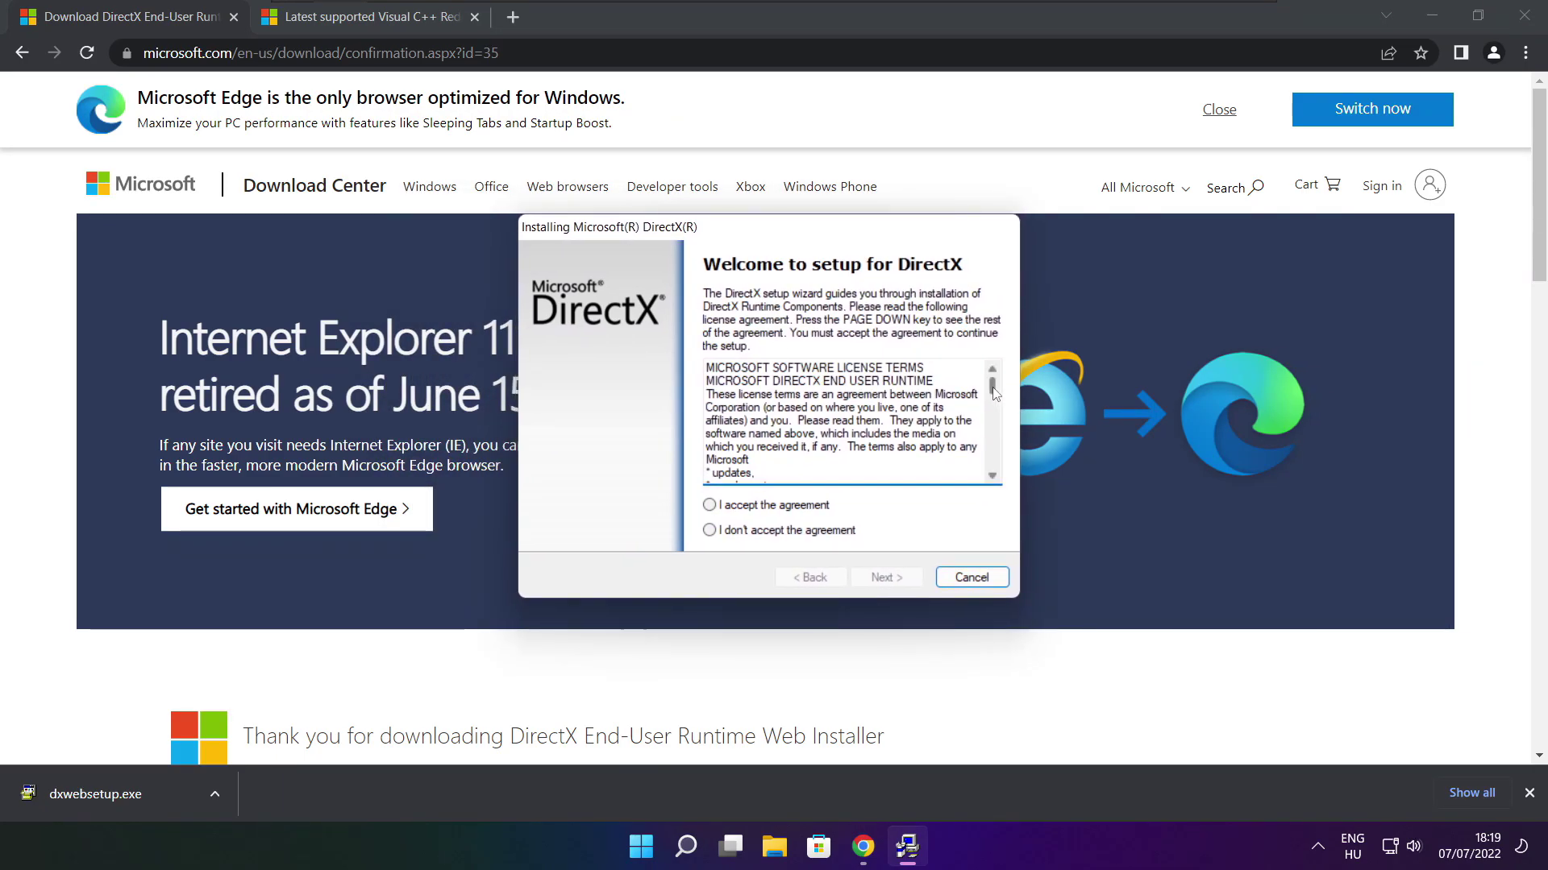
left_click_drag(991, 384, 991, 459)
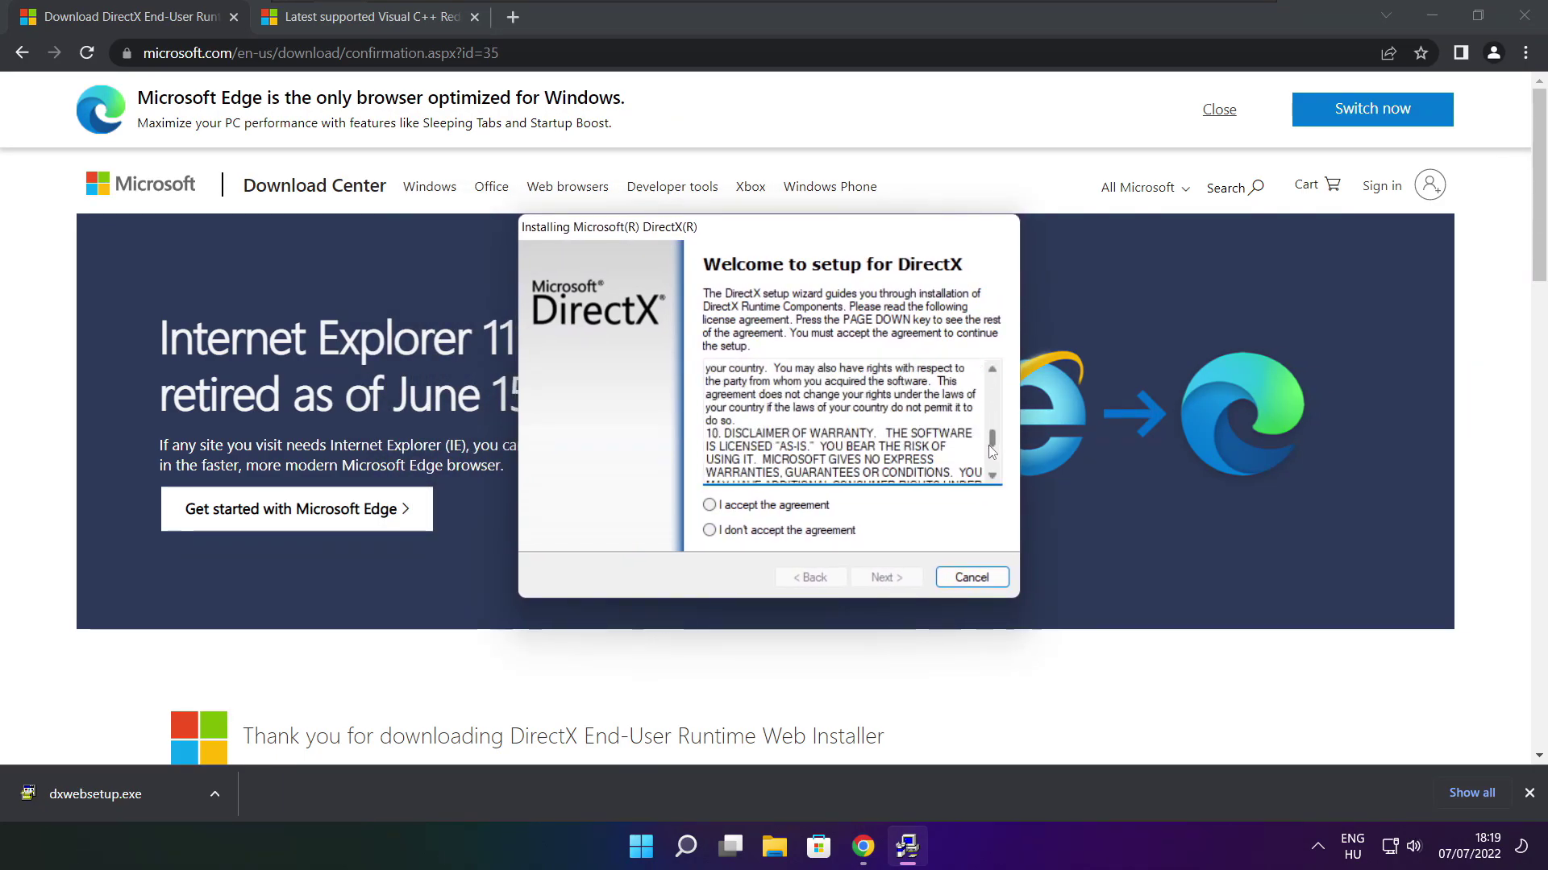
left_click(737, 508)
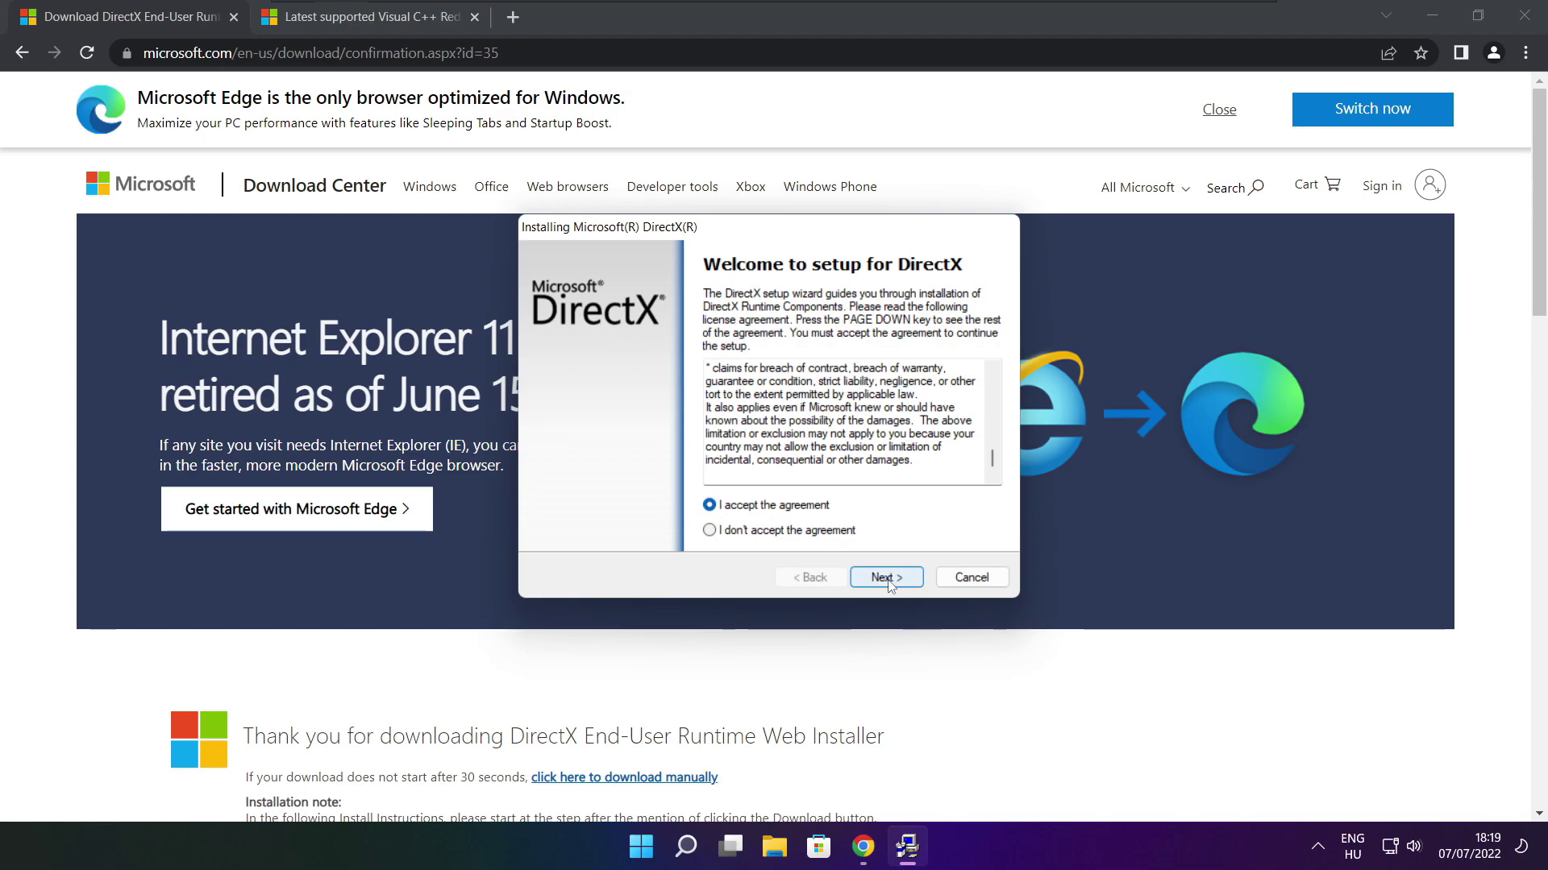
left_click(893, 582)
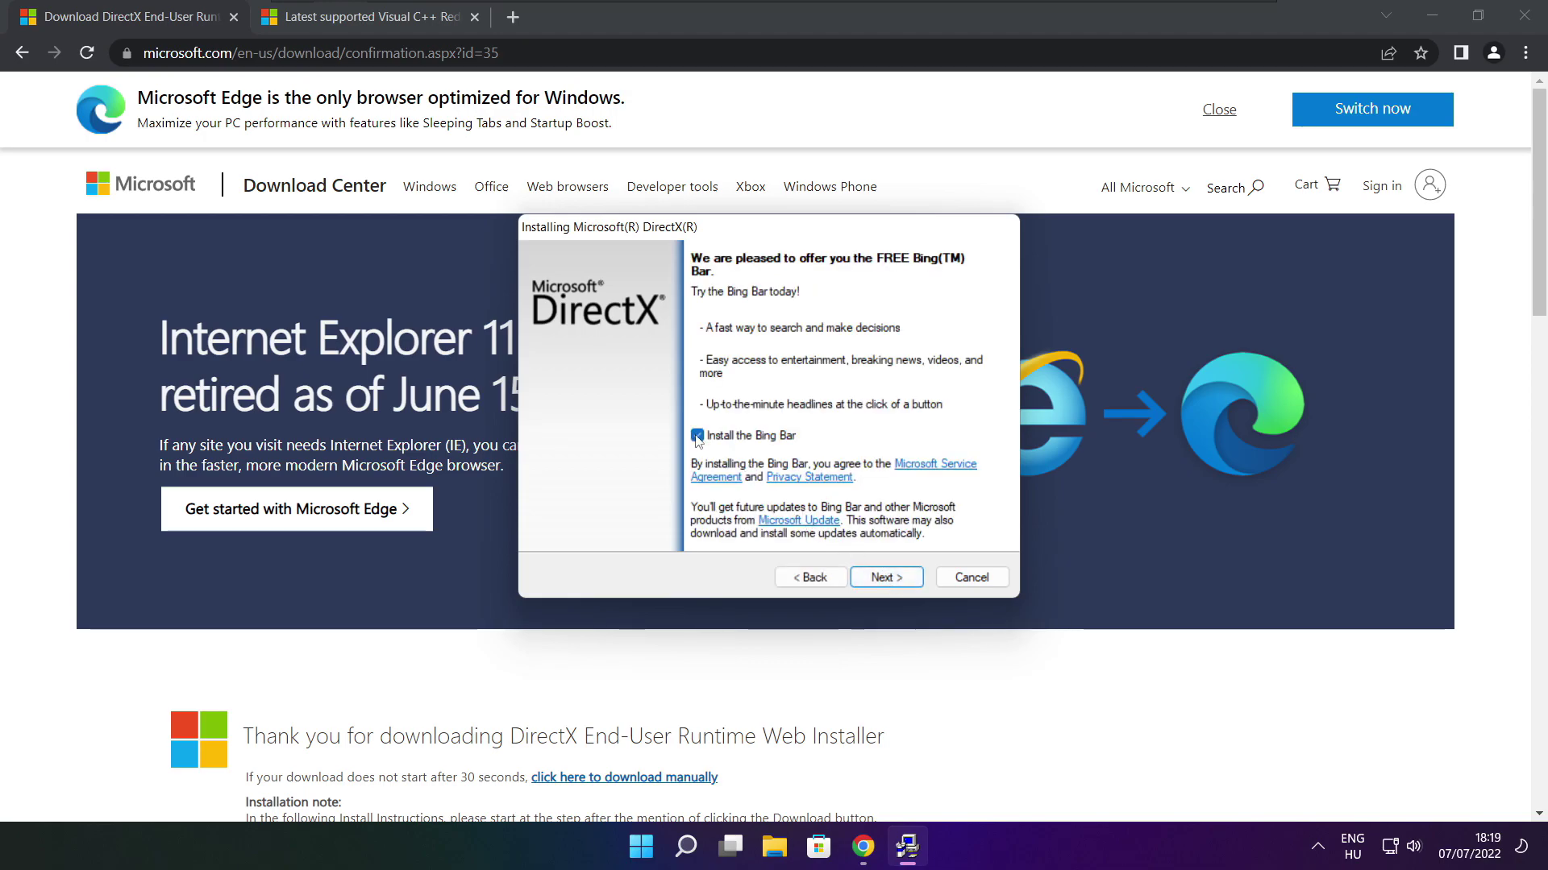
left_click(903, 584)
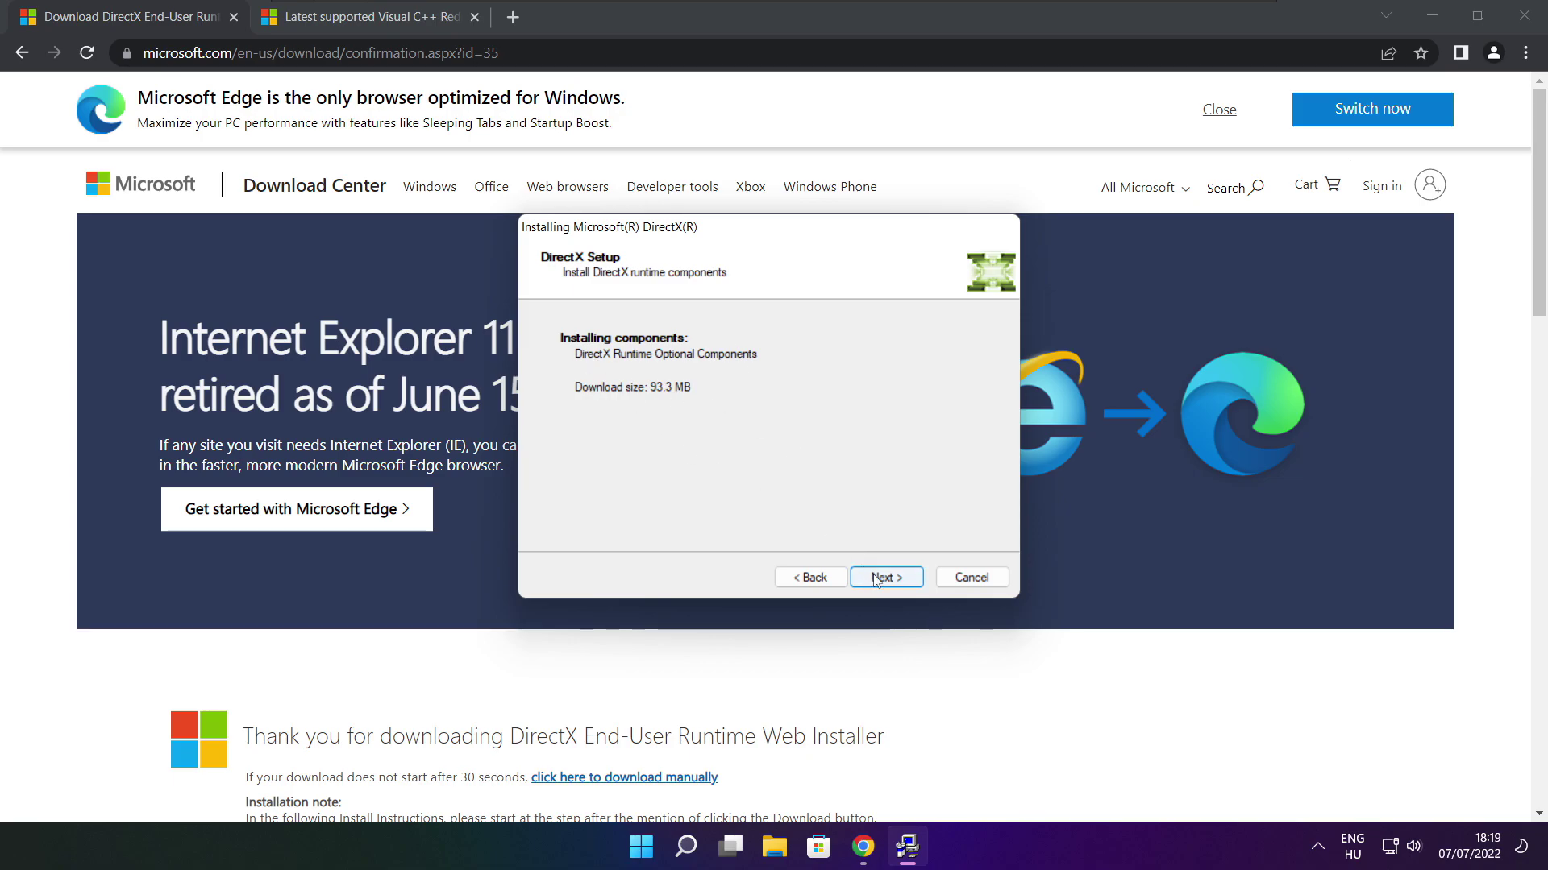
left_click(889, 581)
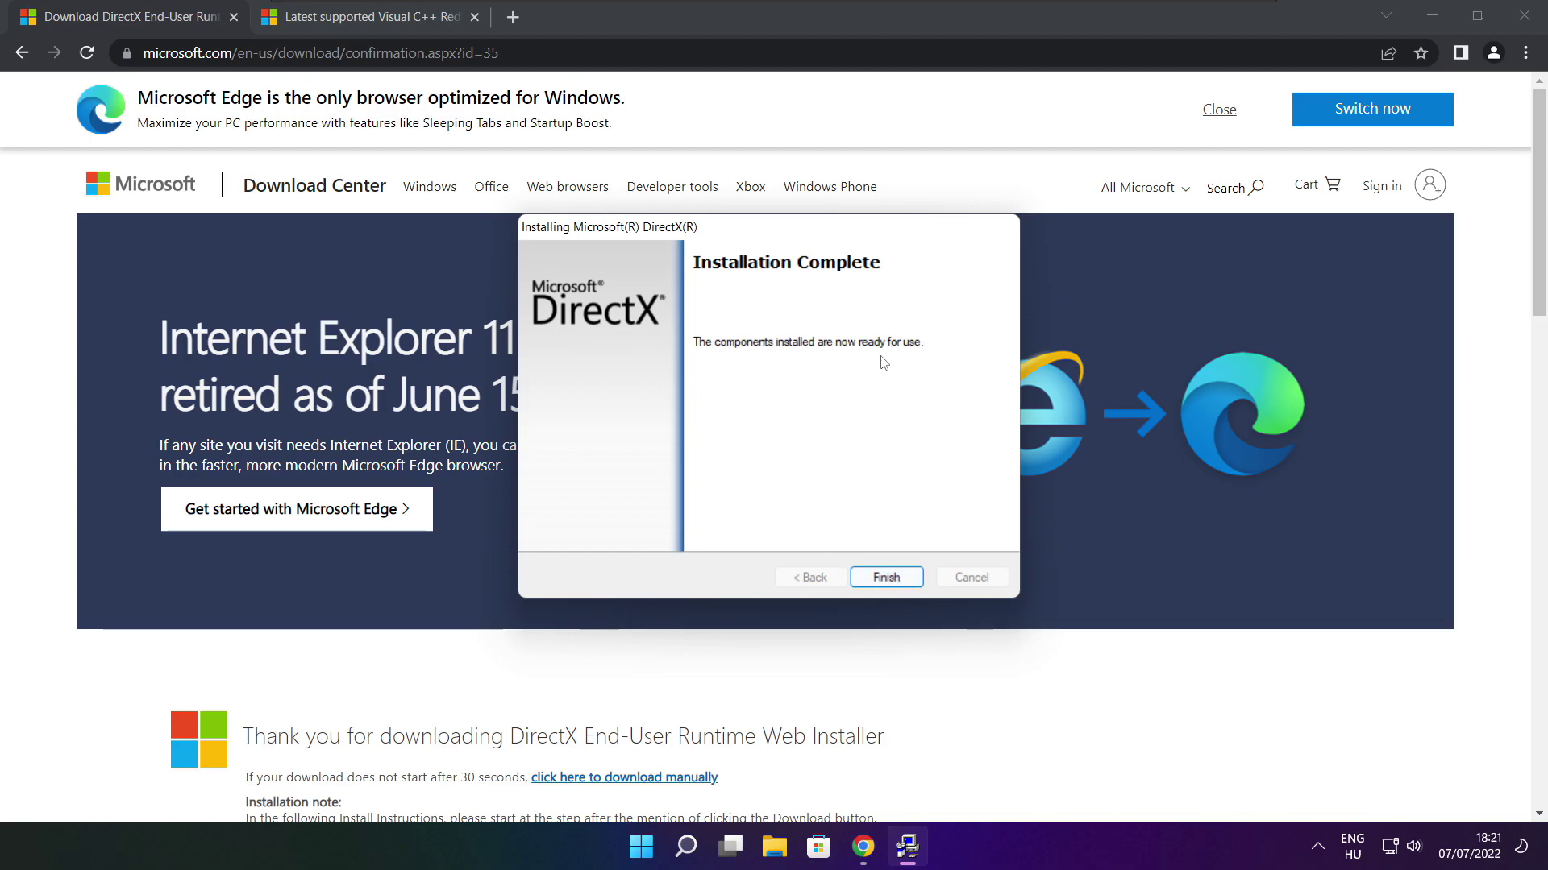
left_click(888, 578)
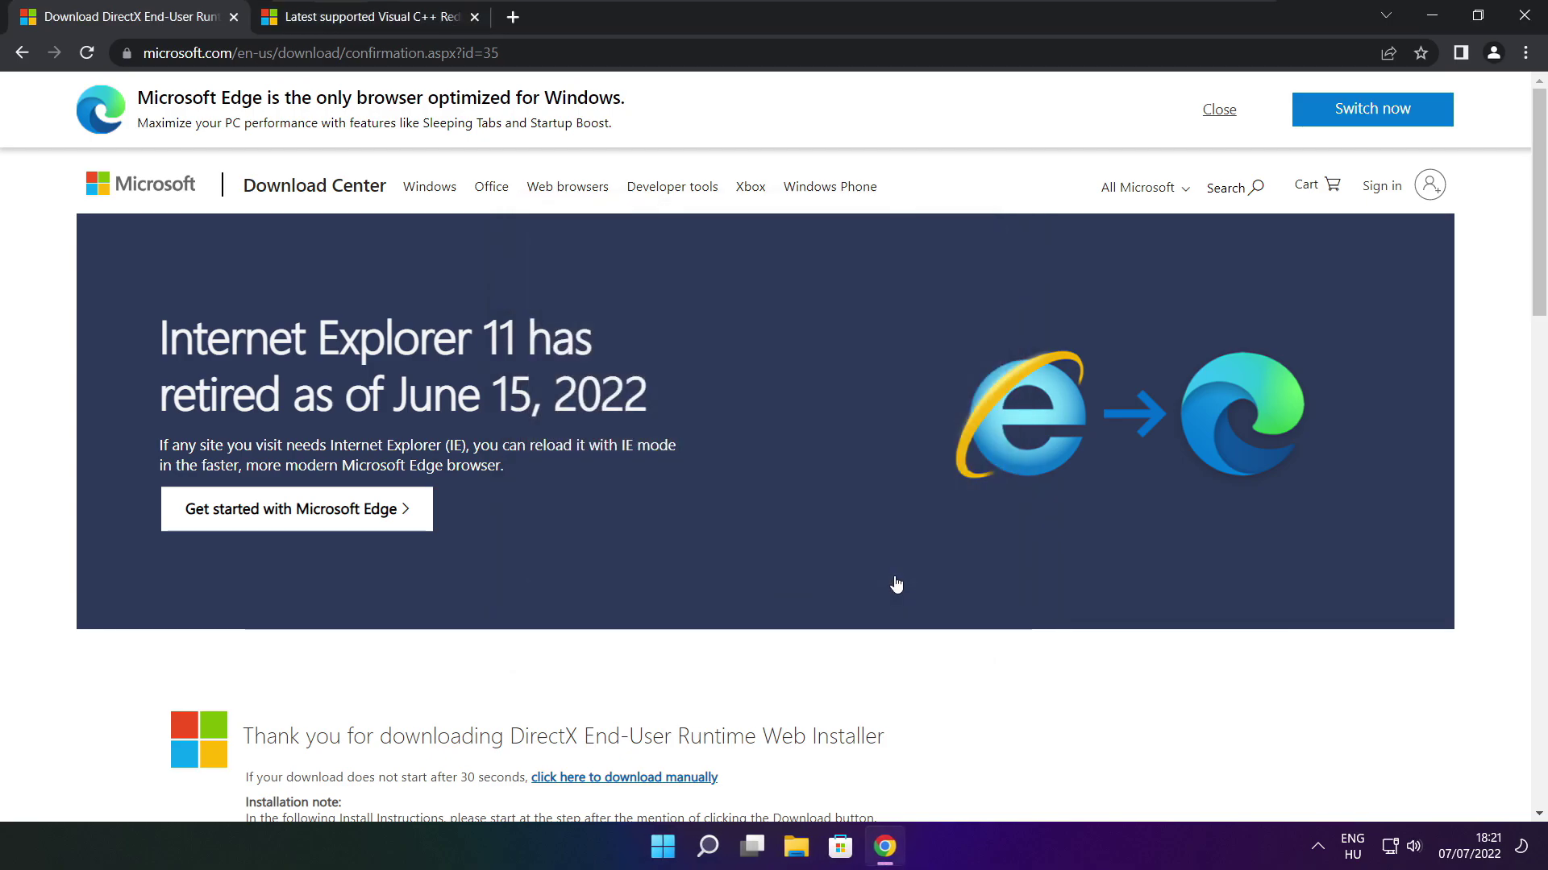
Download the ARM64, x86 and x64 VS 2015–2022 Visual C++ Redistributables and launch VC_redist.arm64.exe.
left_click(234, 17)
left_click_drag(667, 53, 141, 53)
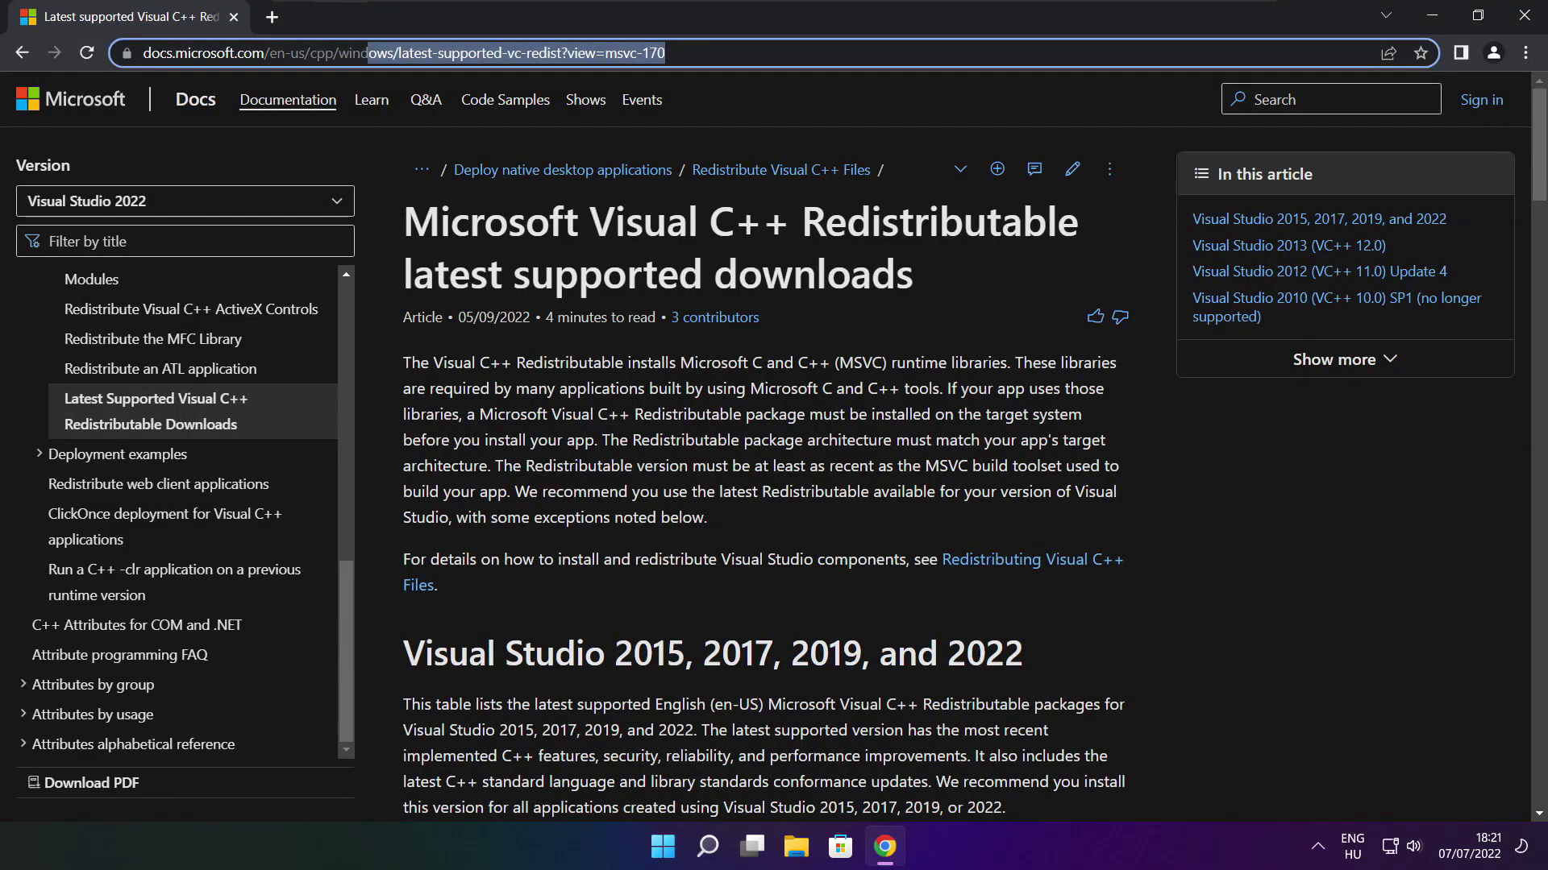
left_click(141, 54)
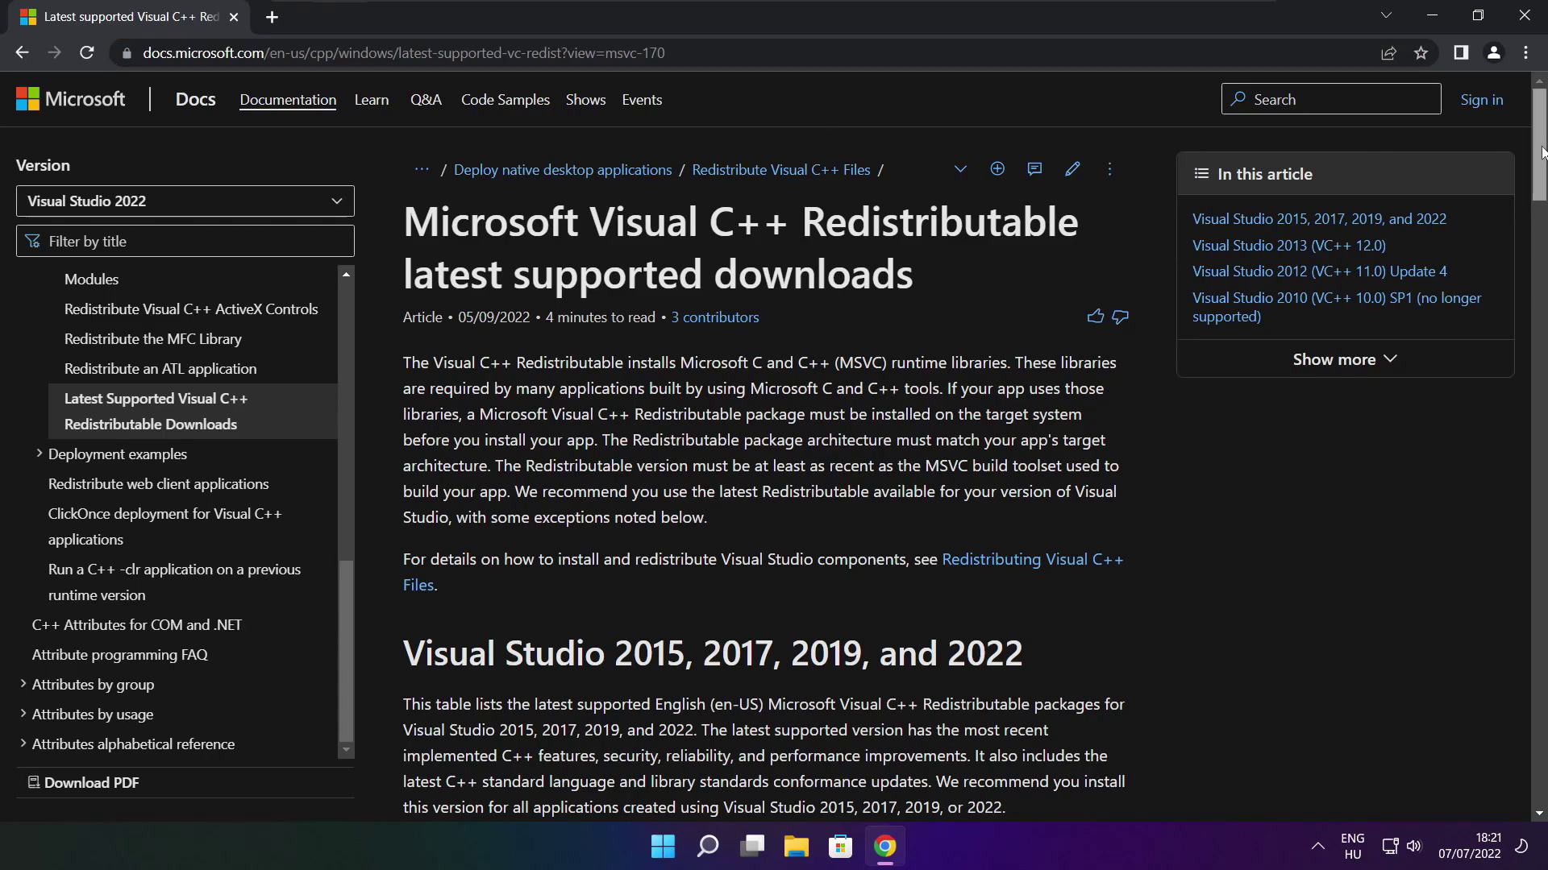
left_click_drag(1539, 155, 1530, 223)
scroll(989, 320, "up", 1)
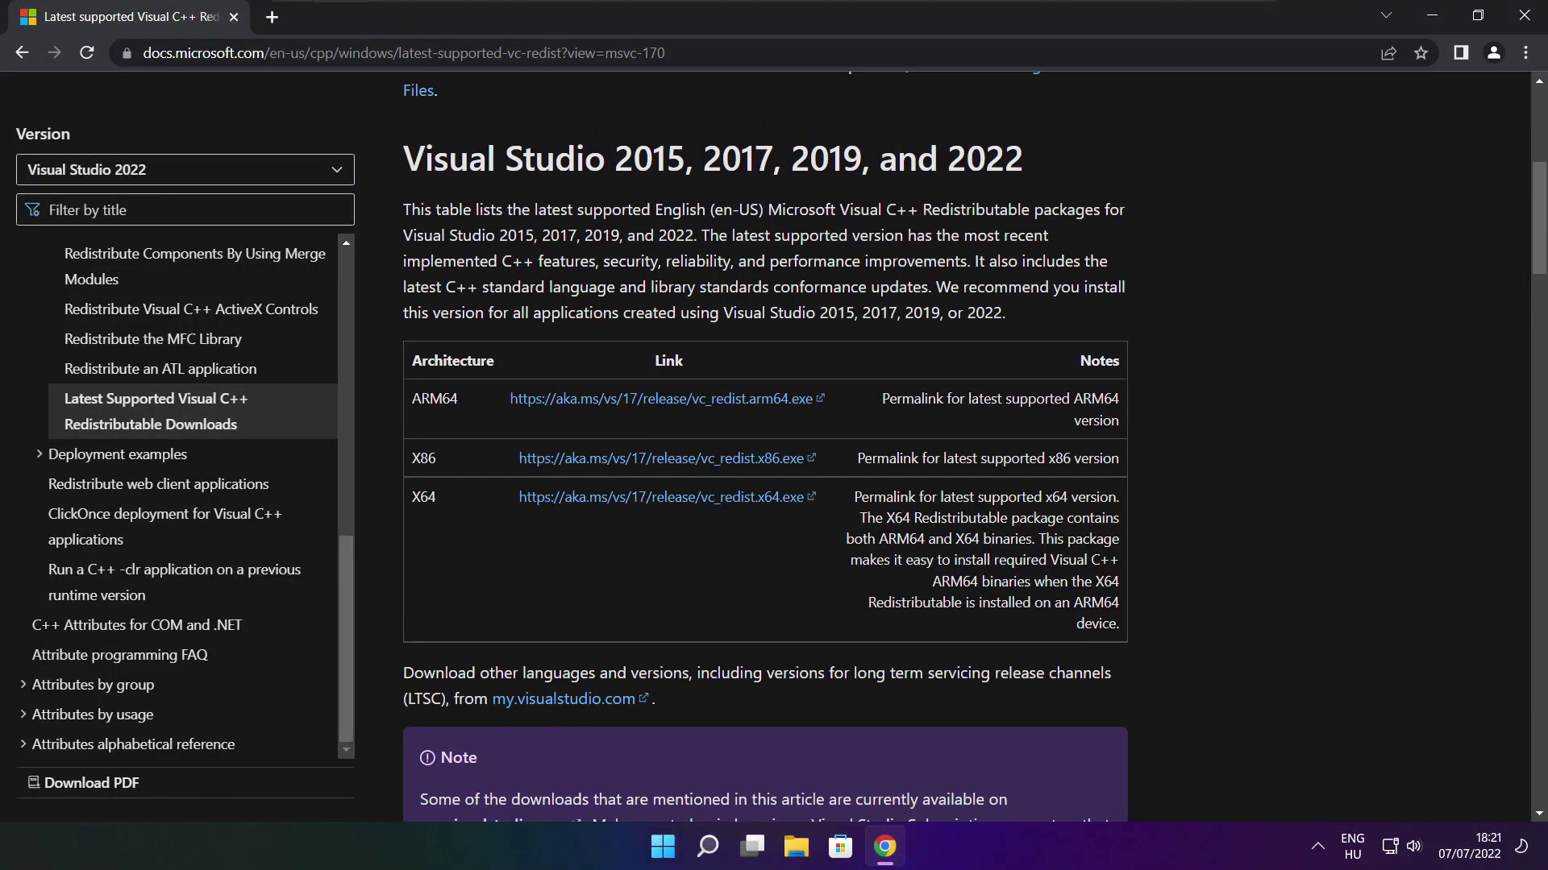
left_click_drag(411, 398, 1039, 544)
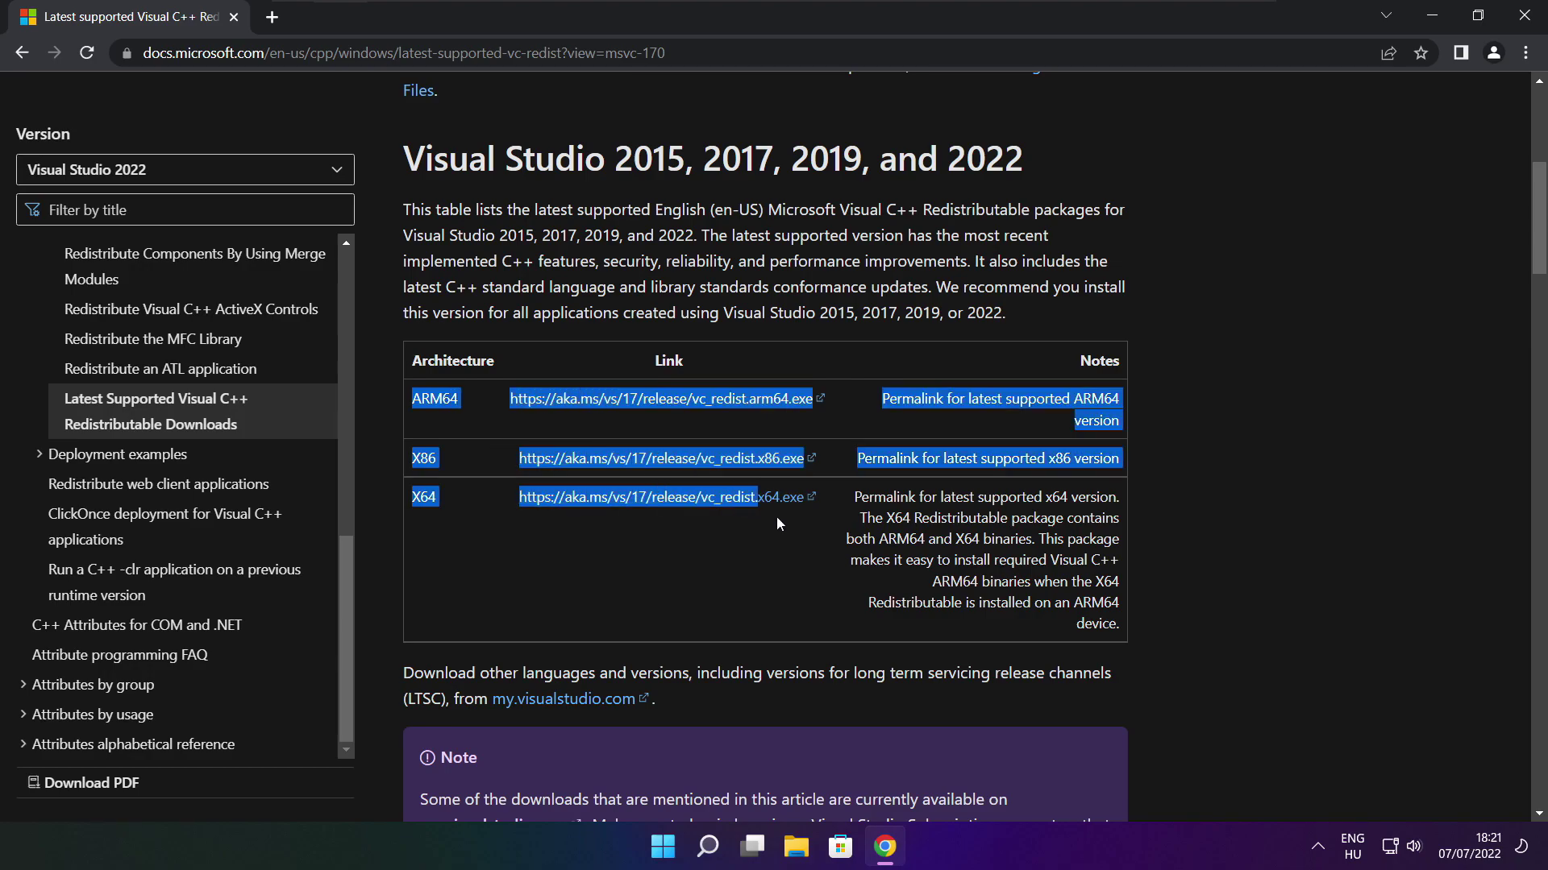
left_click(1040, 555)
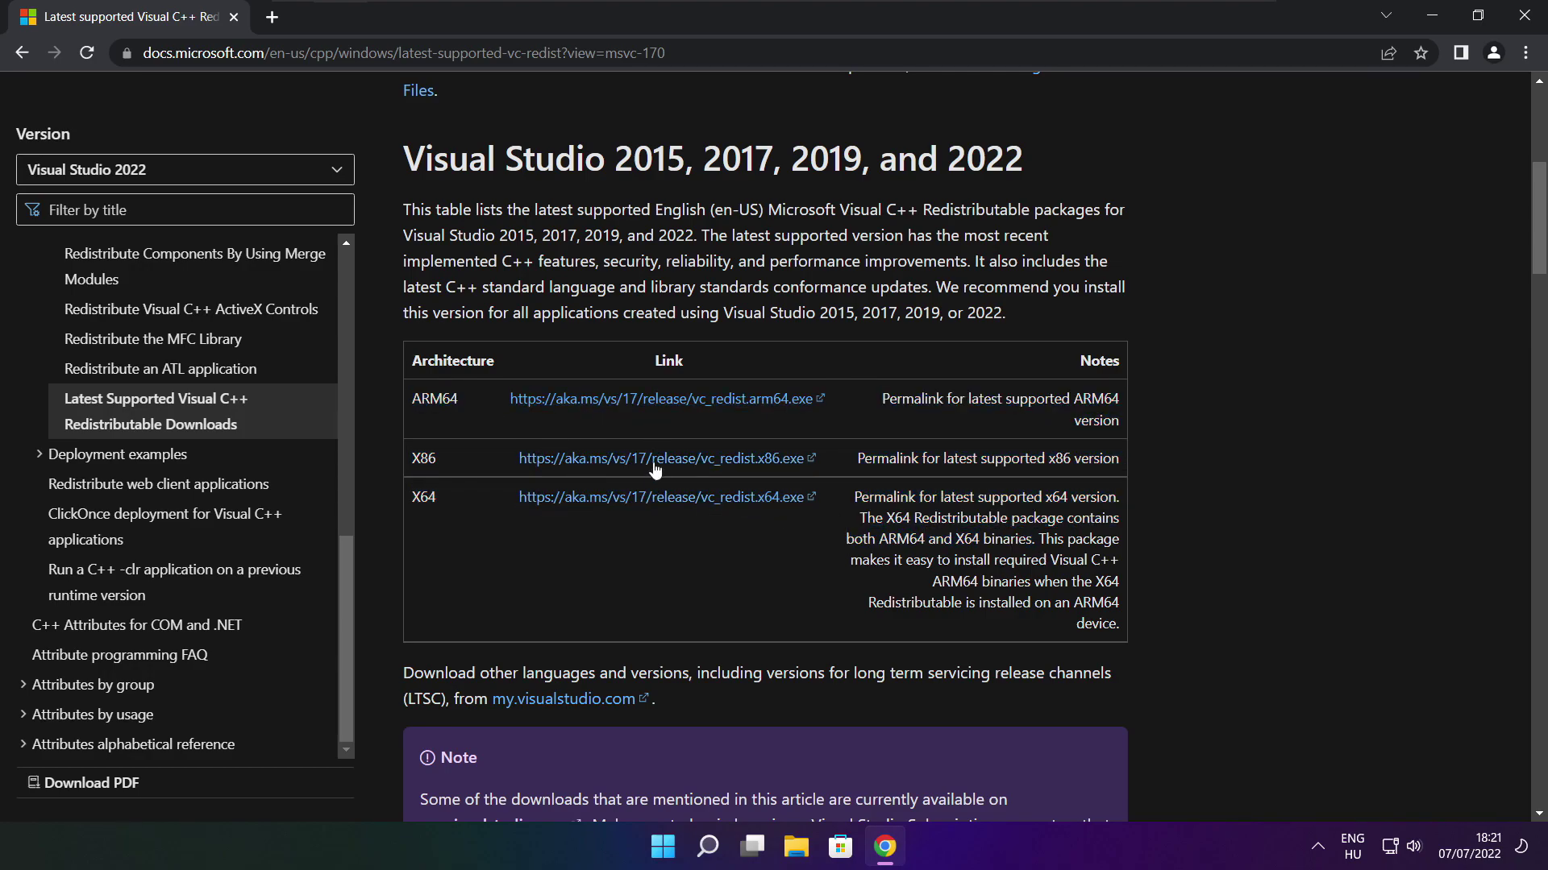
left_click(641, 400)
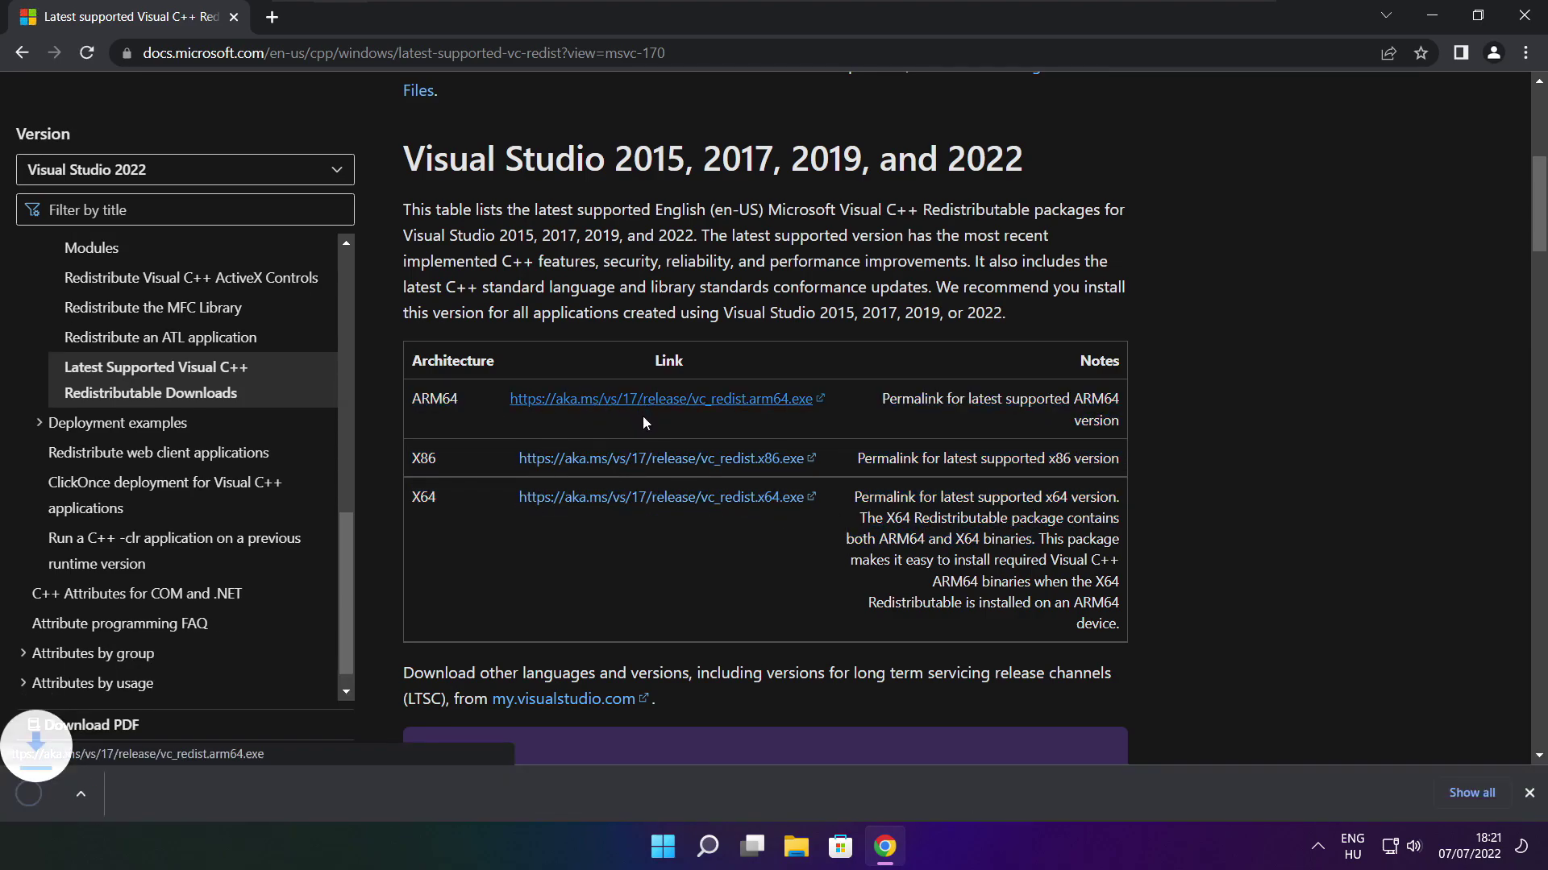
left_click(637, 459)
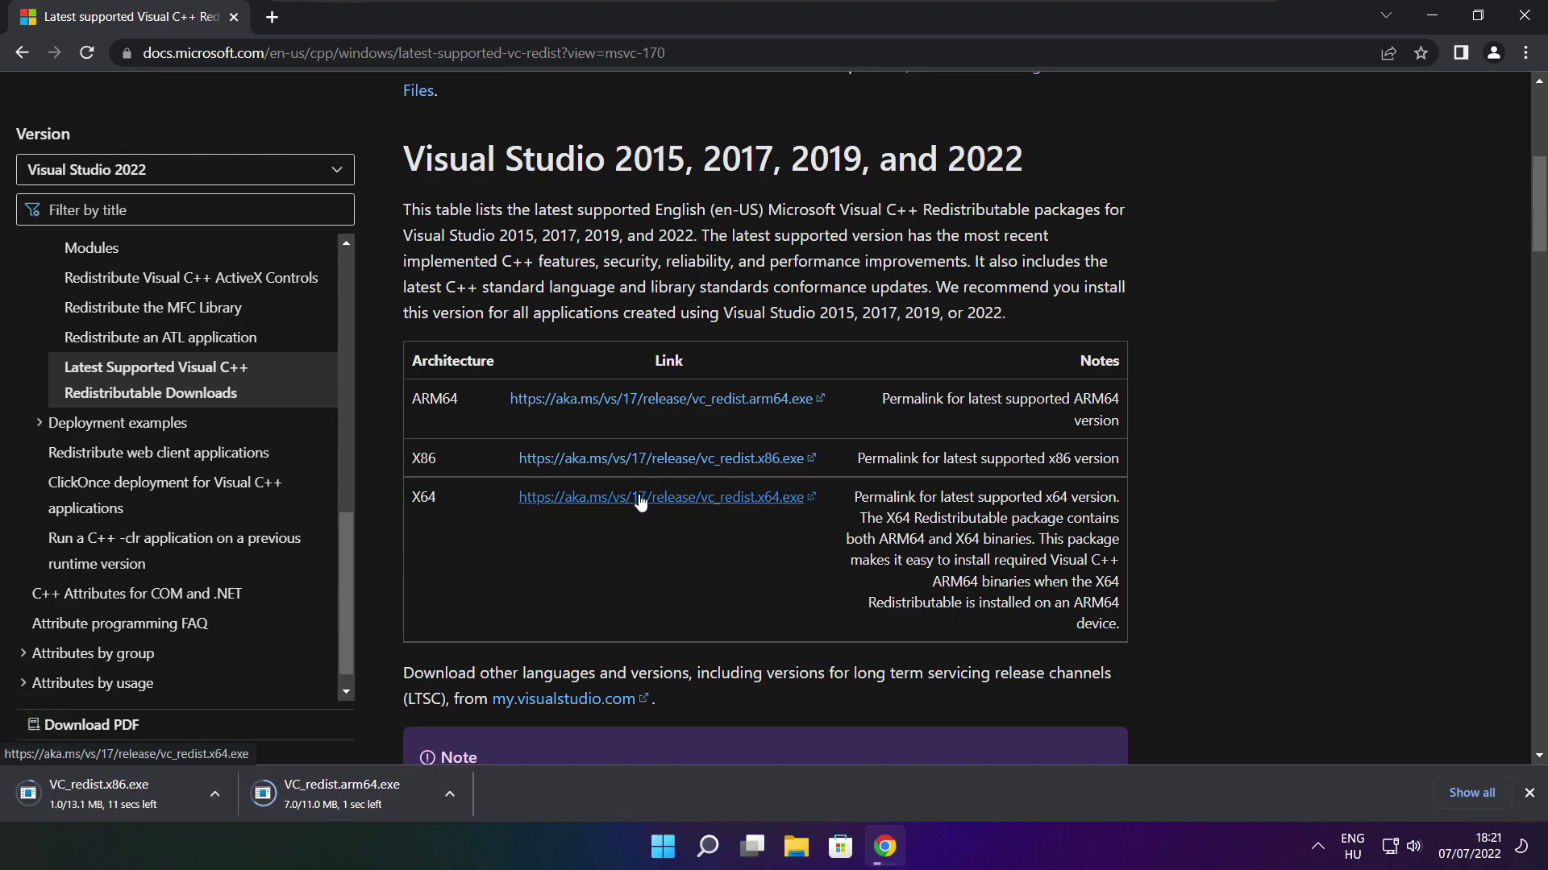
left_click(636, 498)
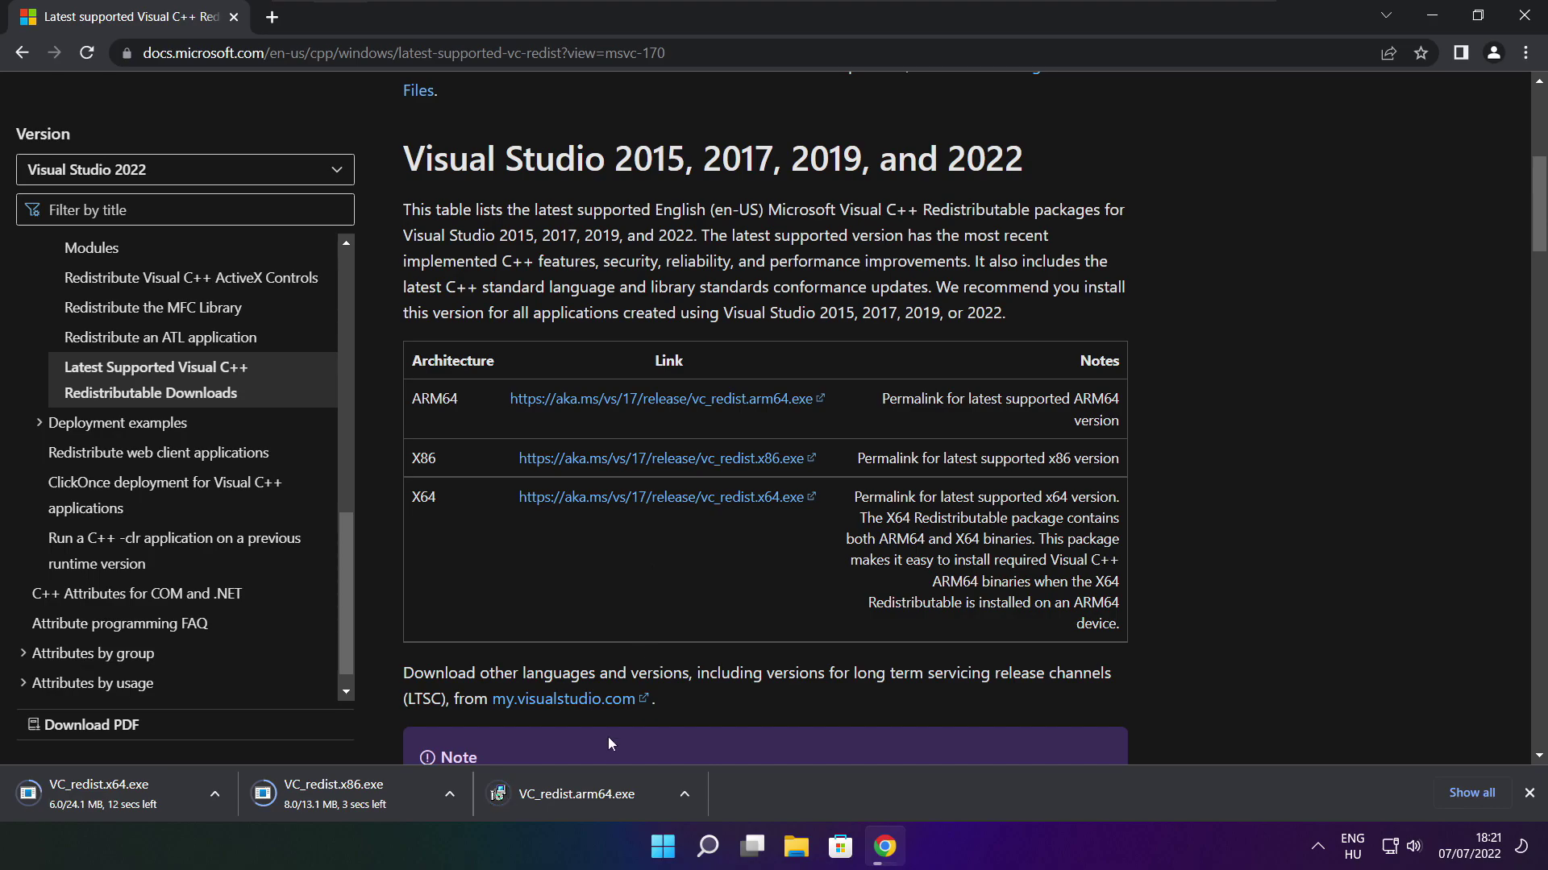
left_click(589, 797)
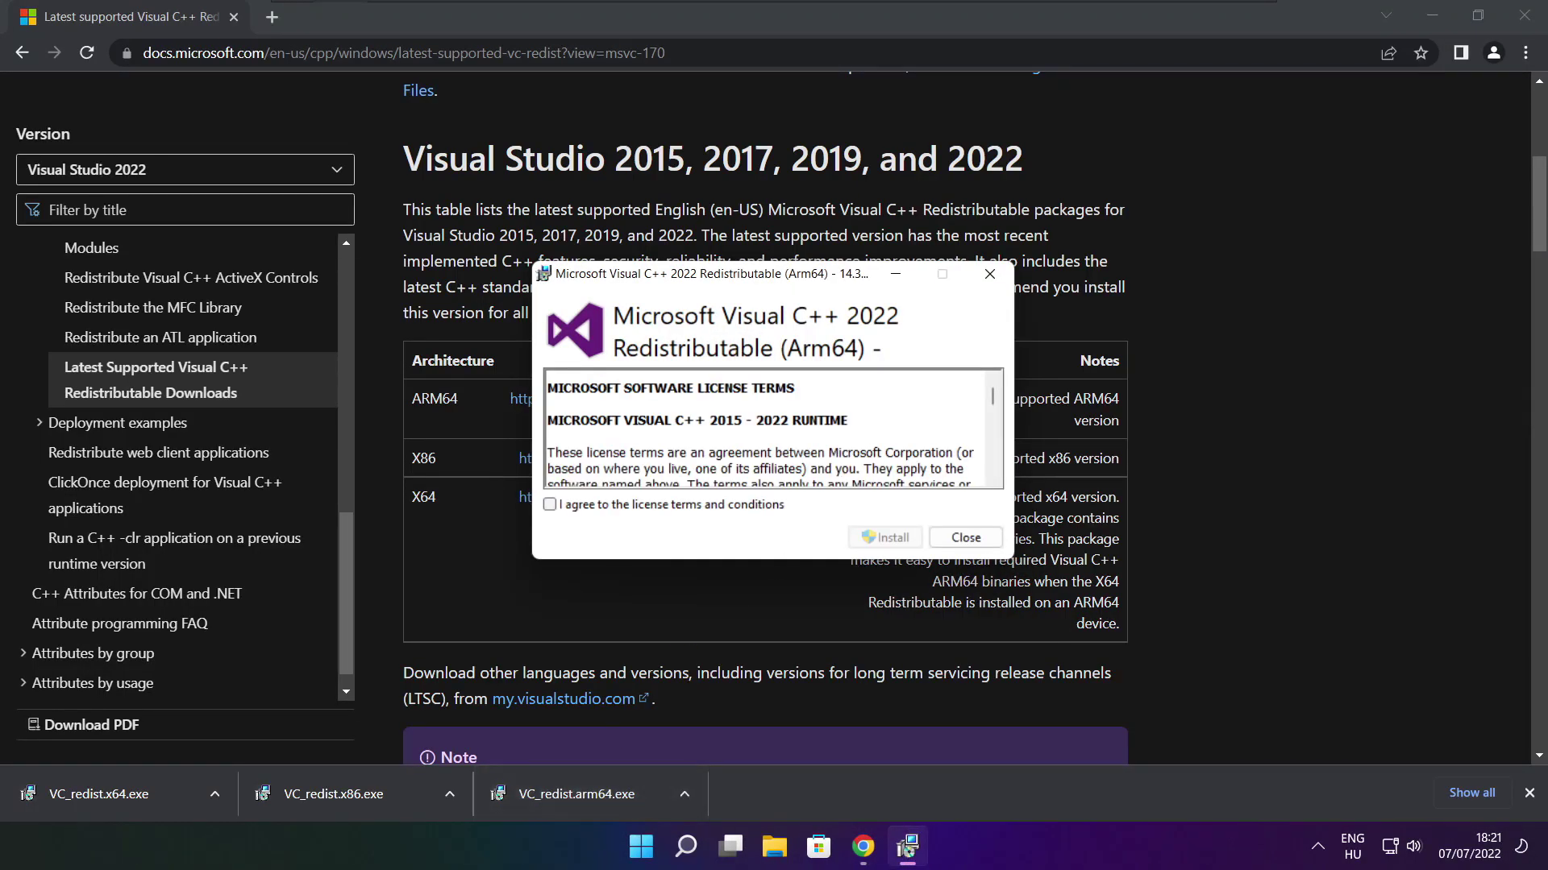
left_click_drag(992, 399, 992, 472)
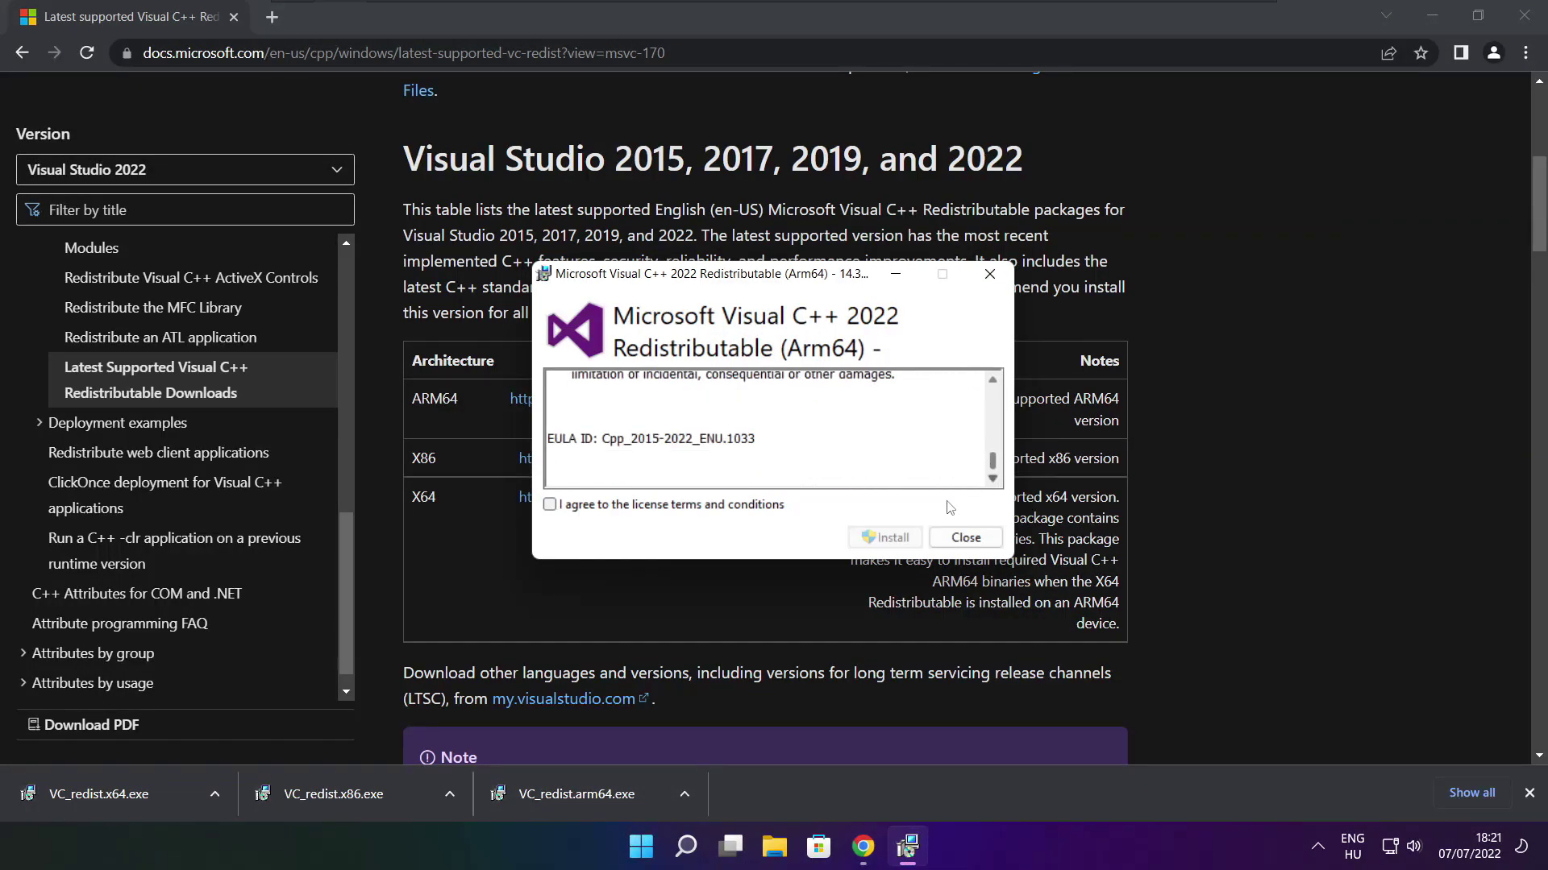
Agree and install the ARM64 redistributable, which fails as unsupported, and dismiss the failure.
left_click(550, 506)
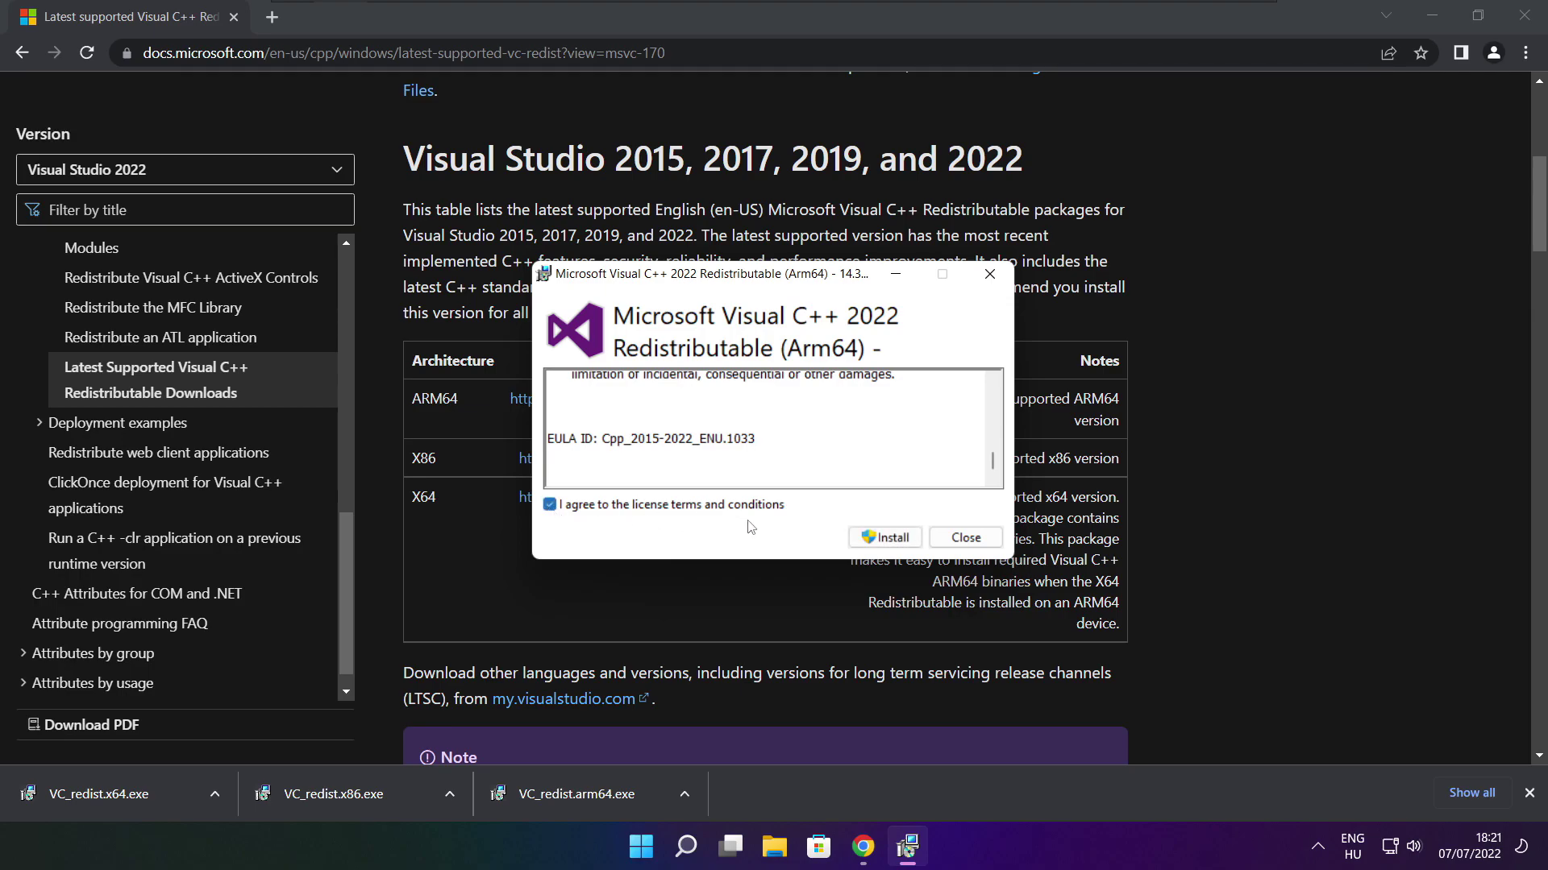
left_click(885, 537)
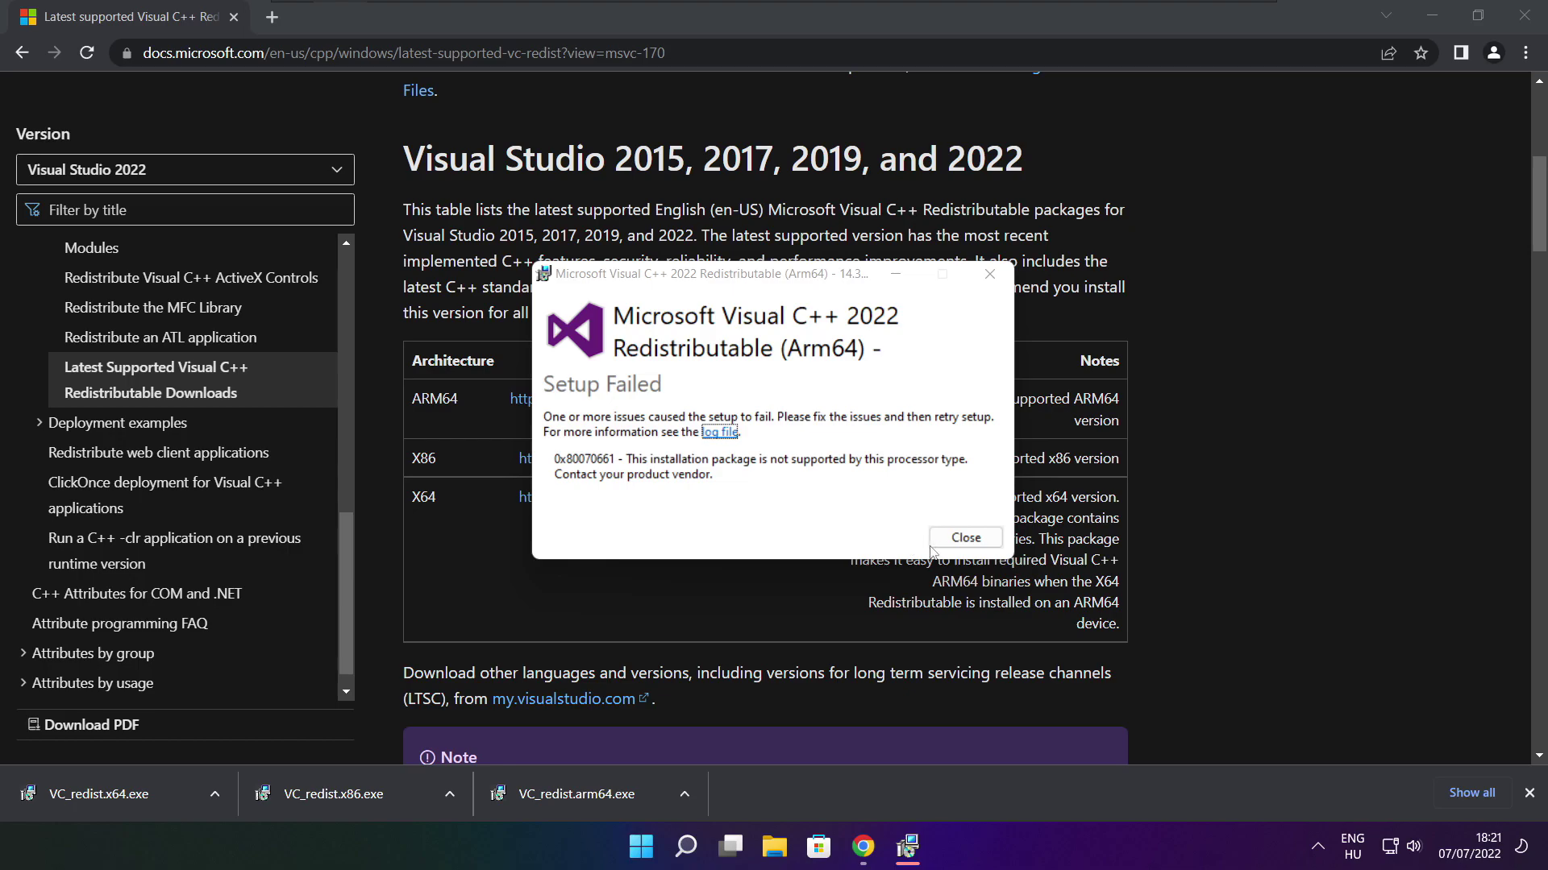
left_click(939, 543)
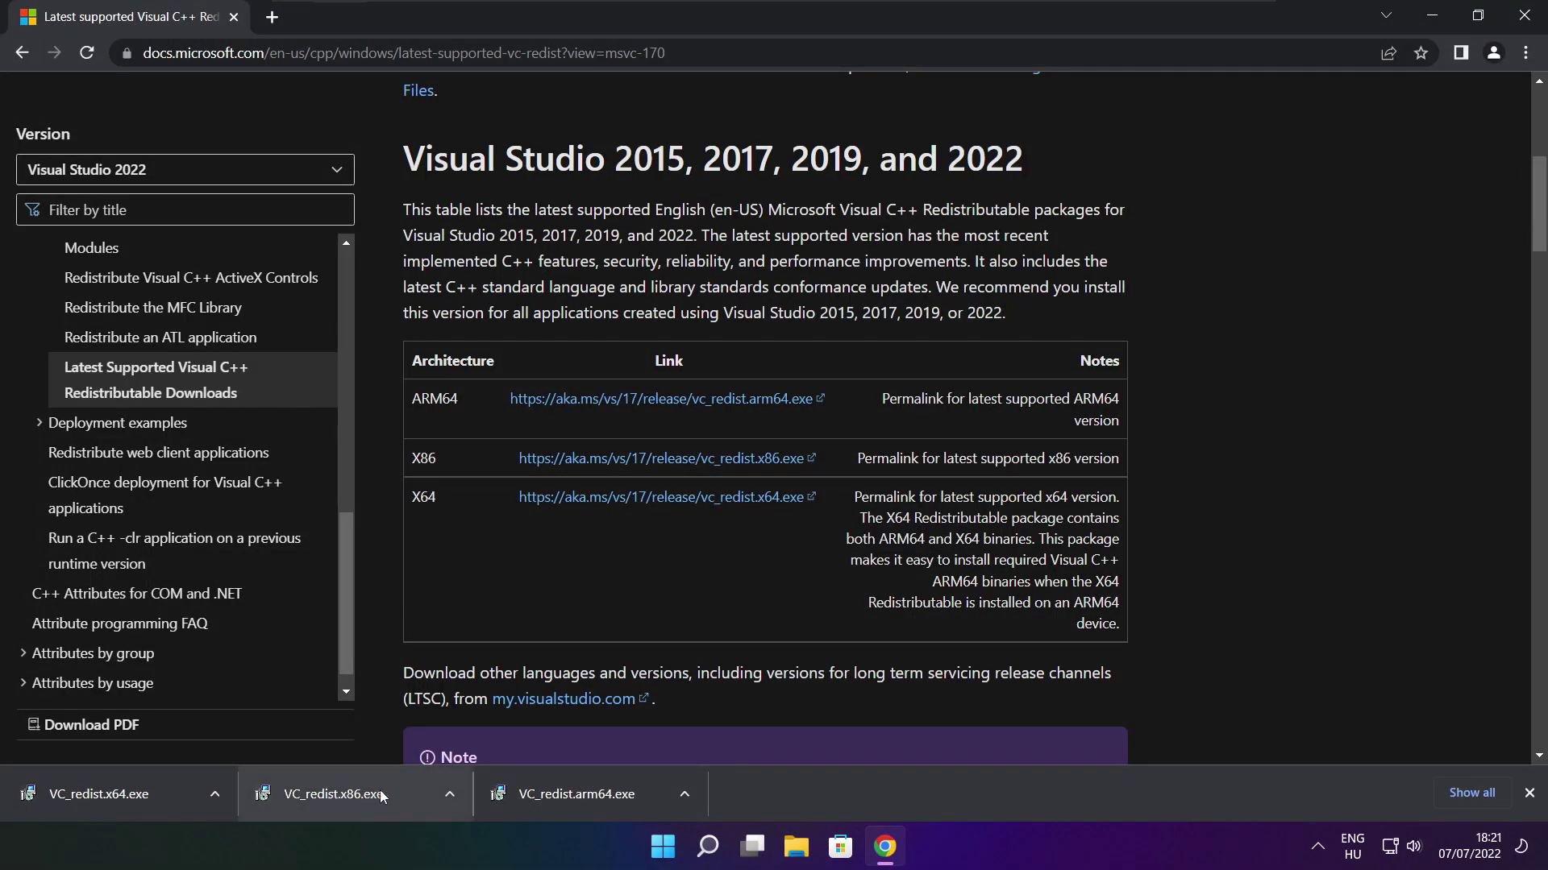
Install the Visual C++ 2015-2022 x86 redistributable, accepting the license, and close its setup.
left_click(365, 796)
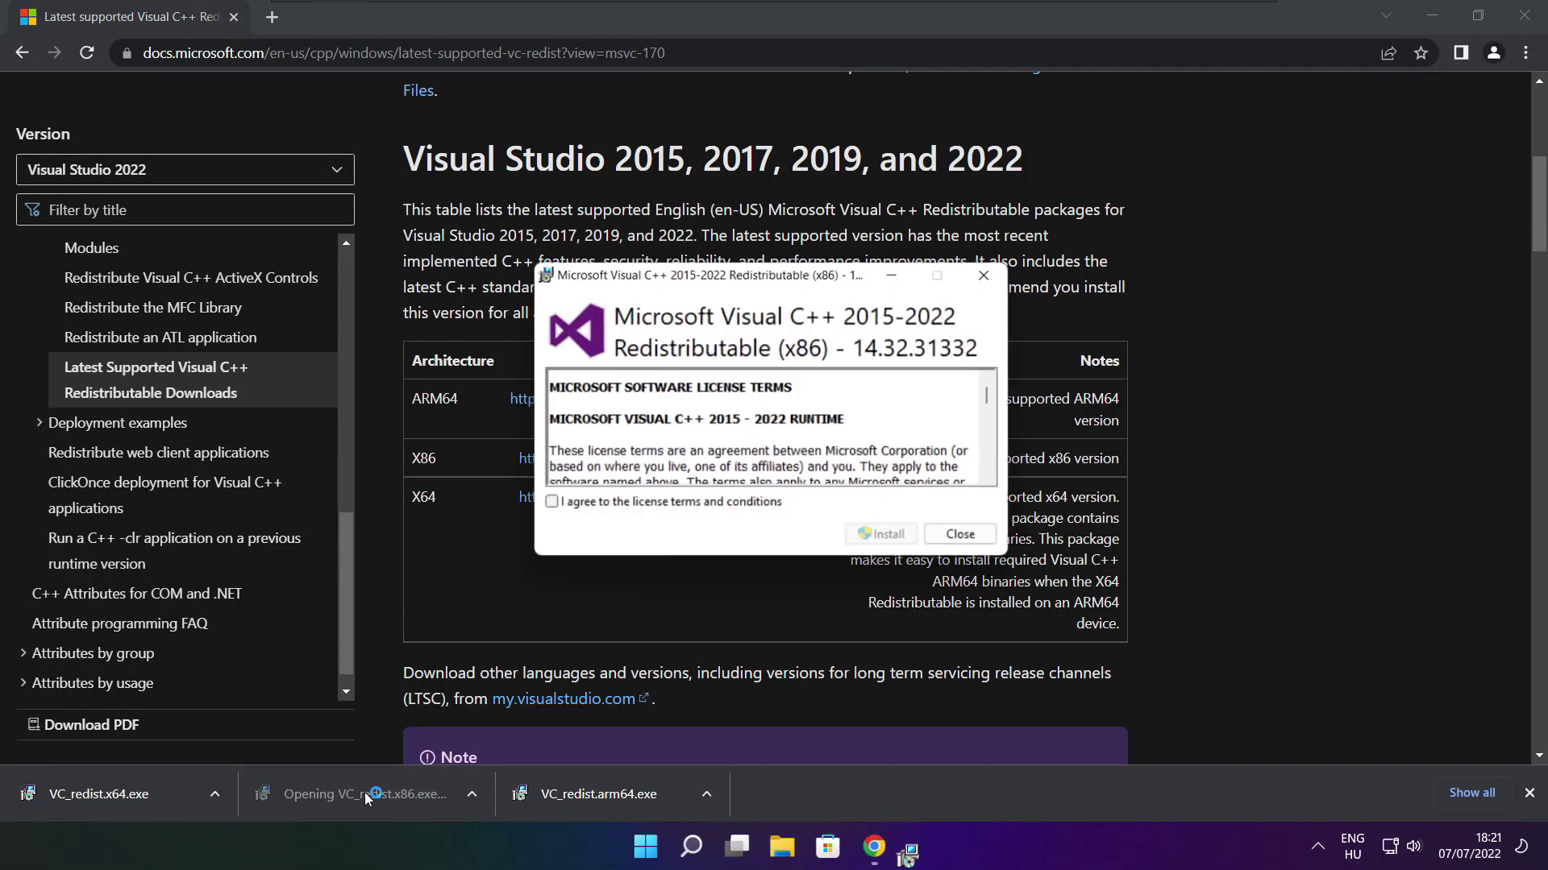
left_click_drag(993, 397, 993, 466)
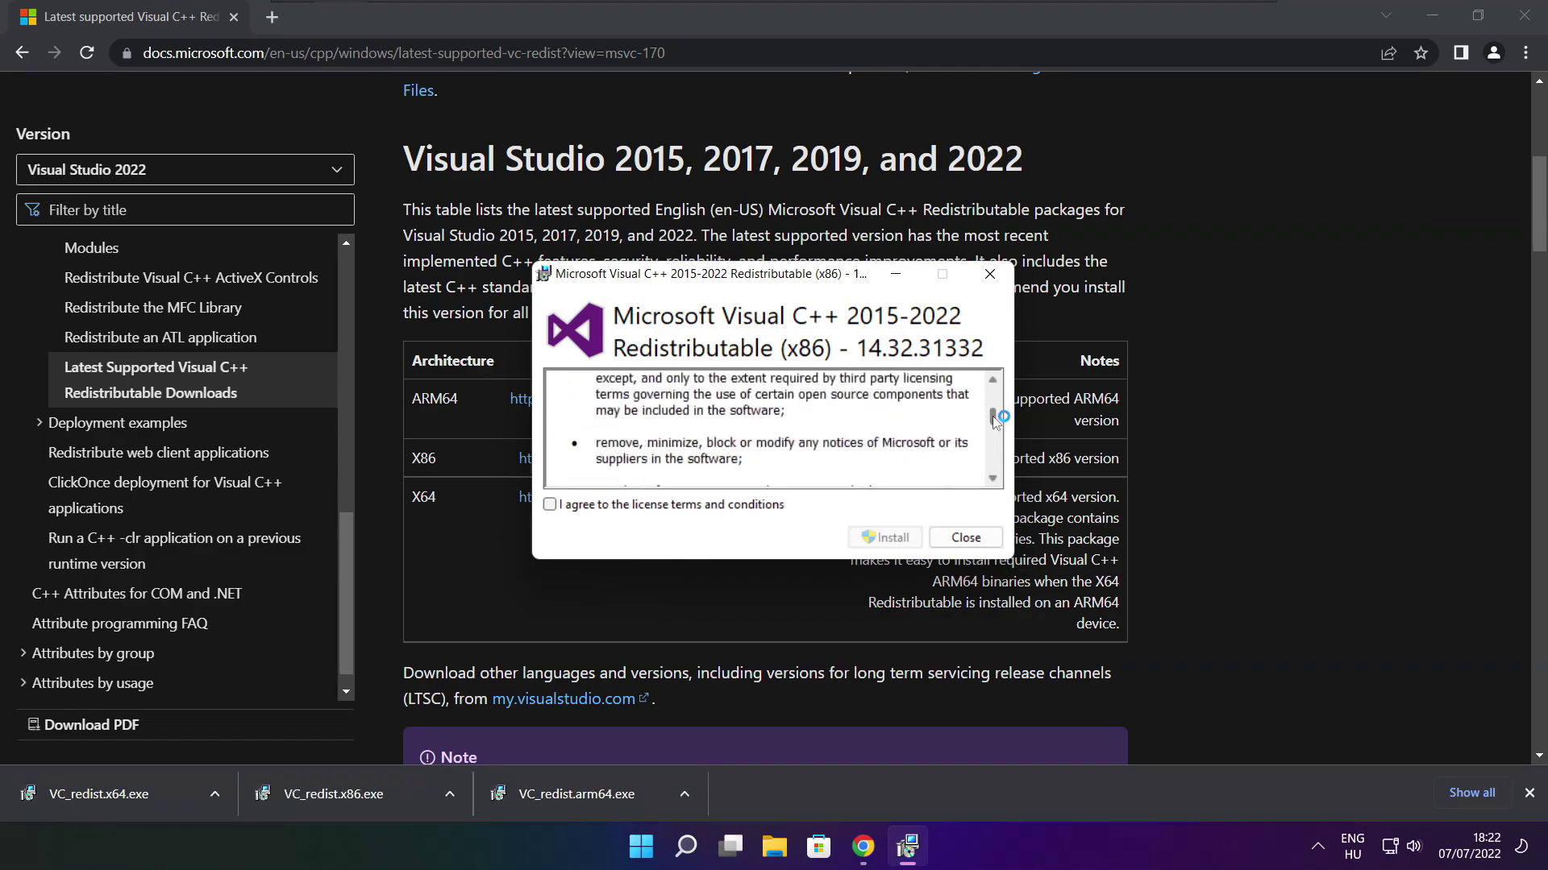
left_click(550, 504)
left_click(885, 538)
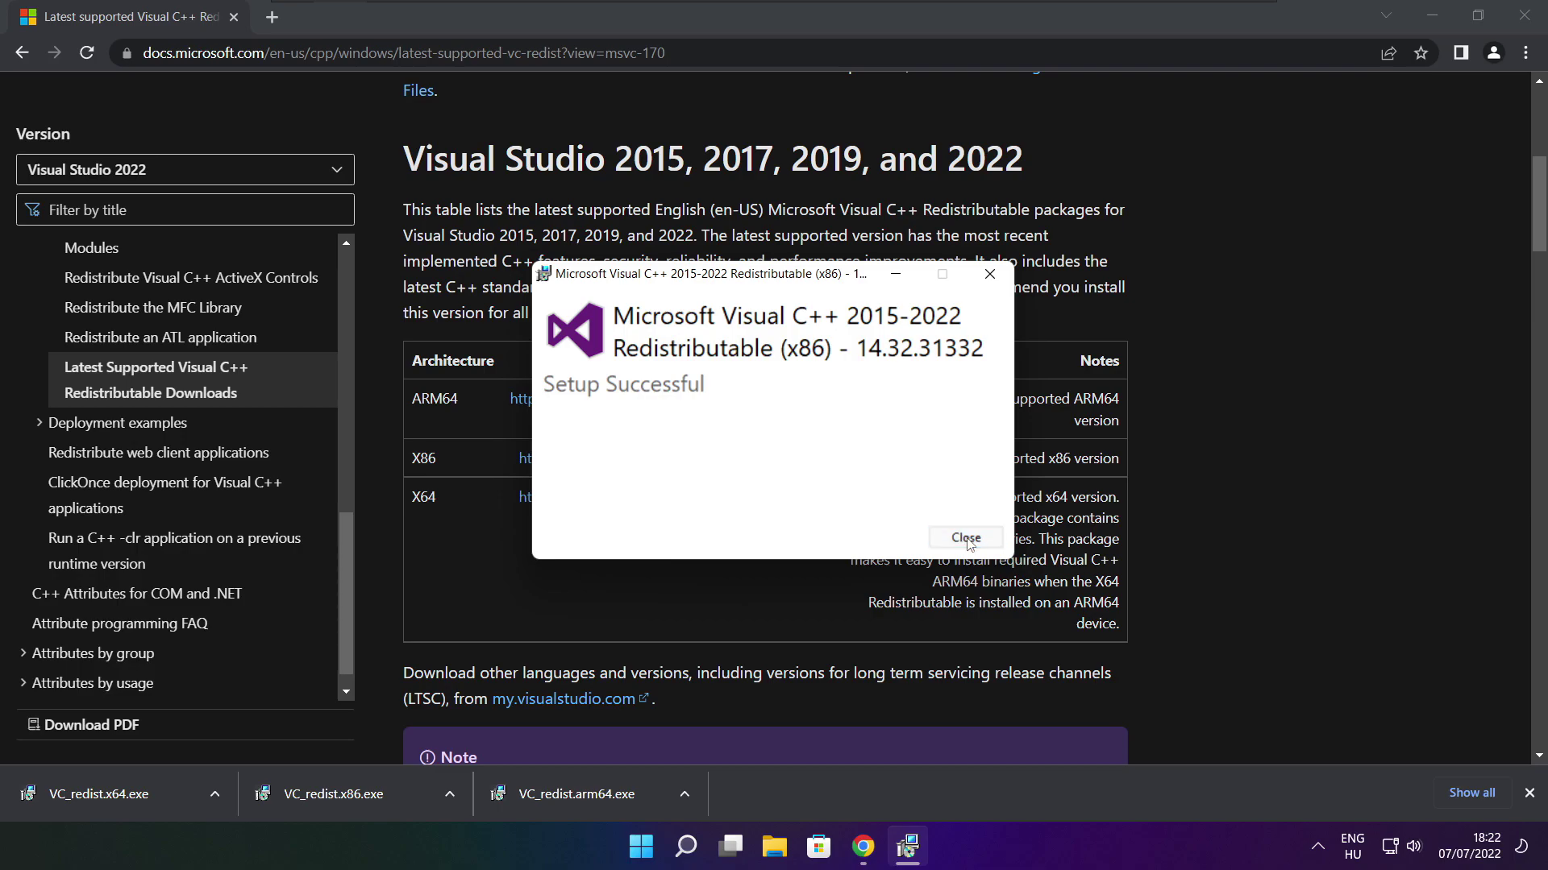
left_click(966, 538)
Install the Visual C++ 2015-2022 x64 redistributable, accepting the license, and close its setup.
left_click(122, 793)
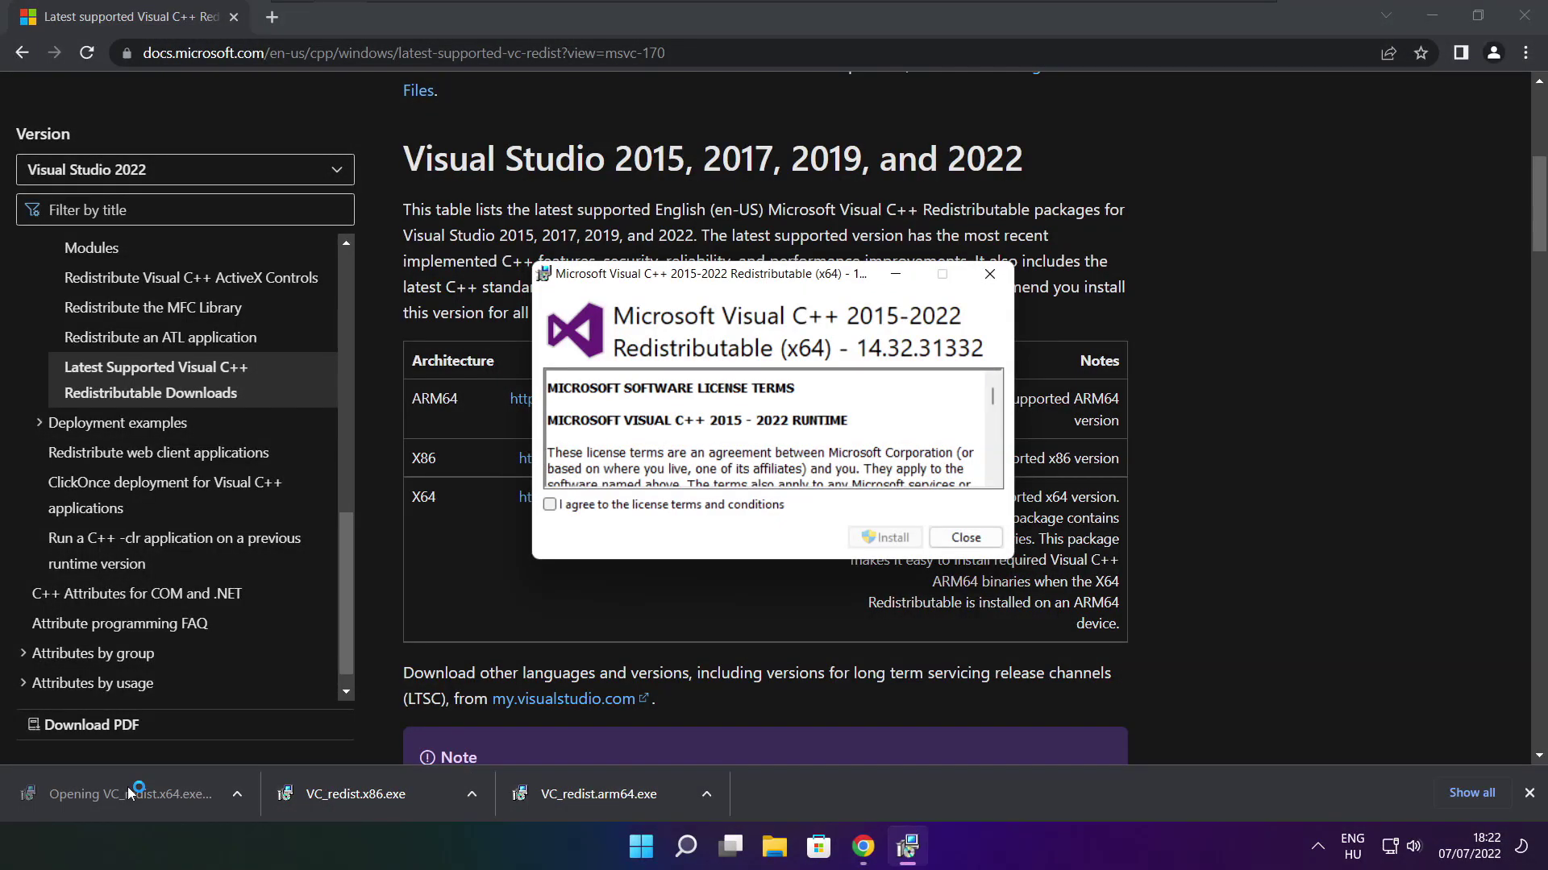
left_click_drag(994, 394, 994, 479)
left_click(550, 505)
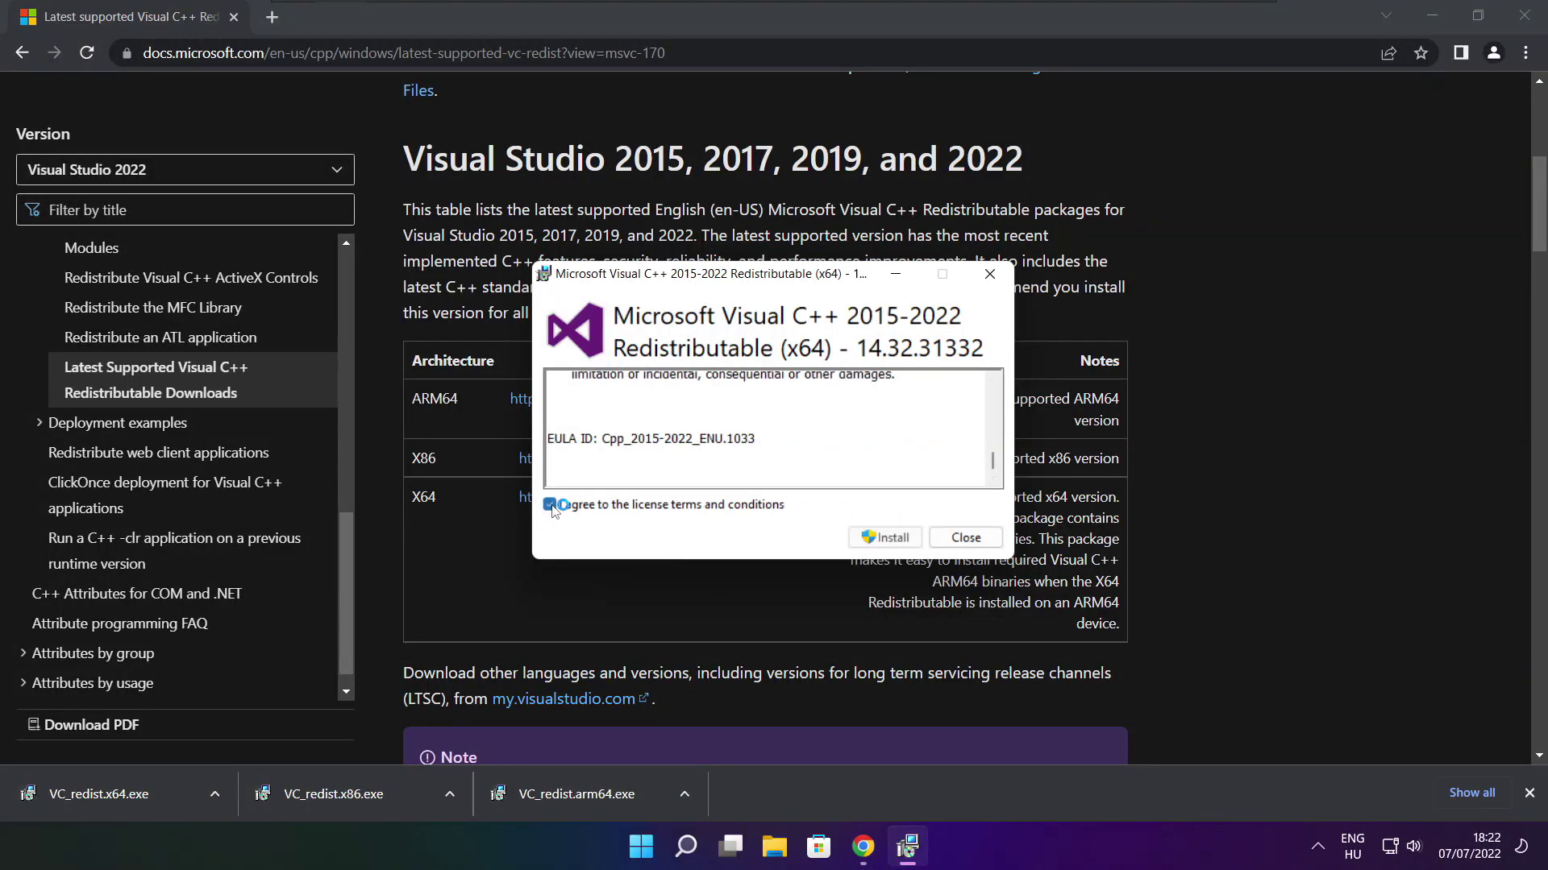
left_click(889, 540)
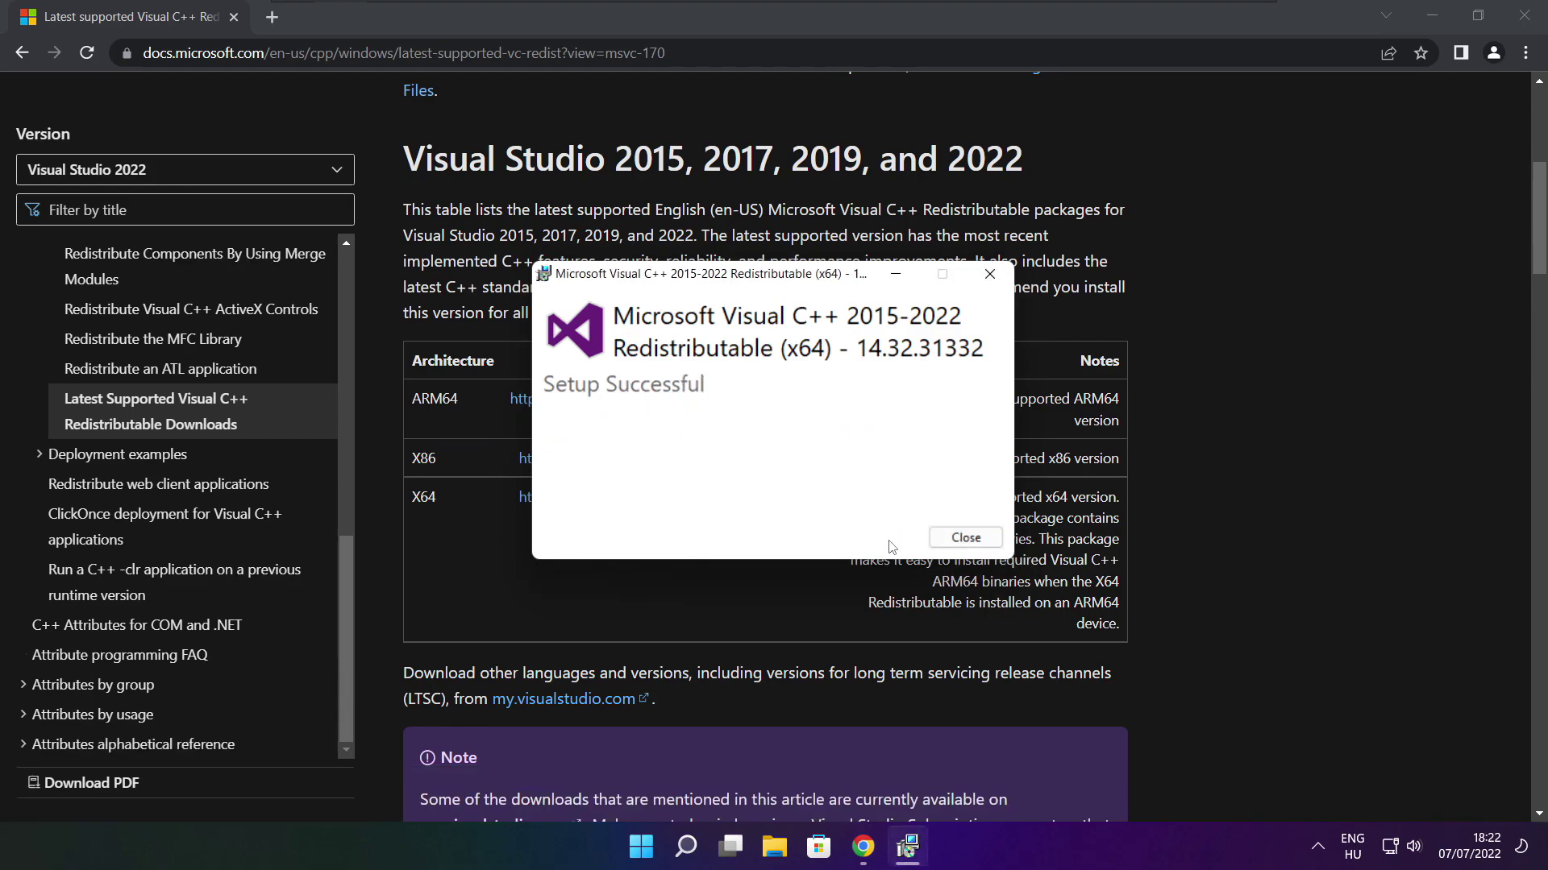
left_click(965, 538)
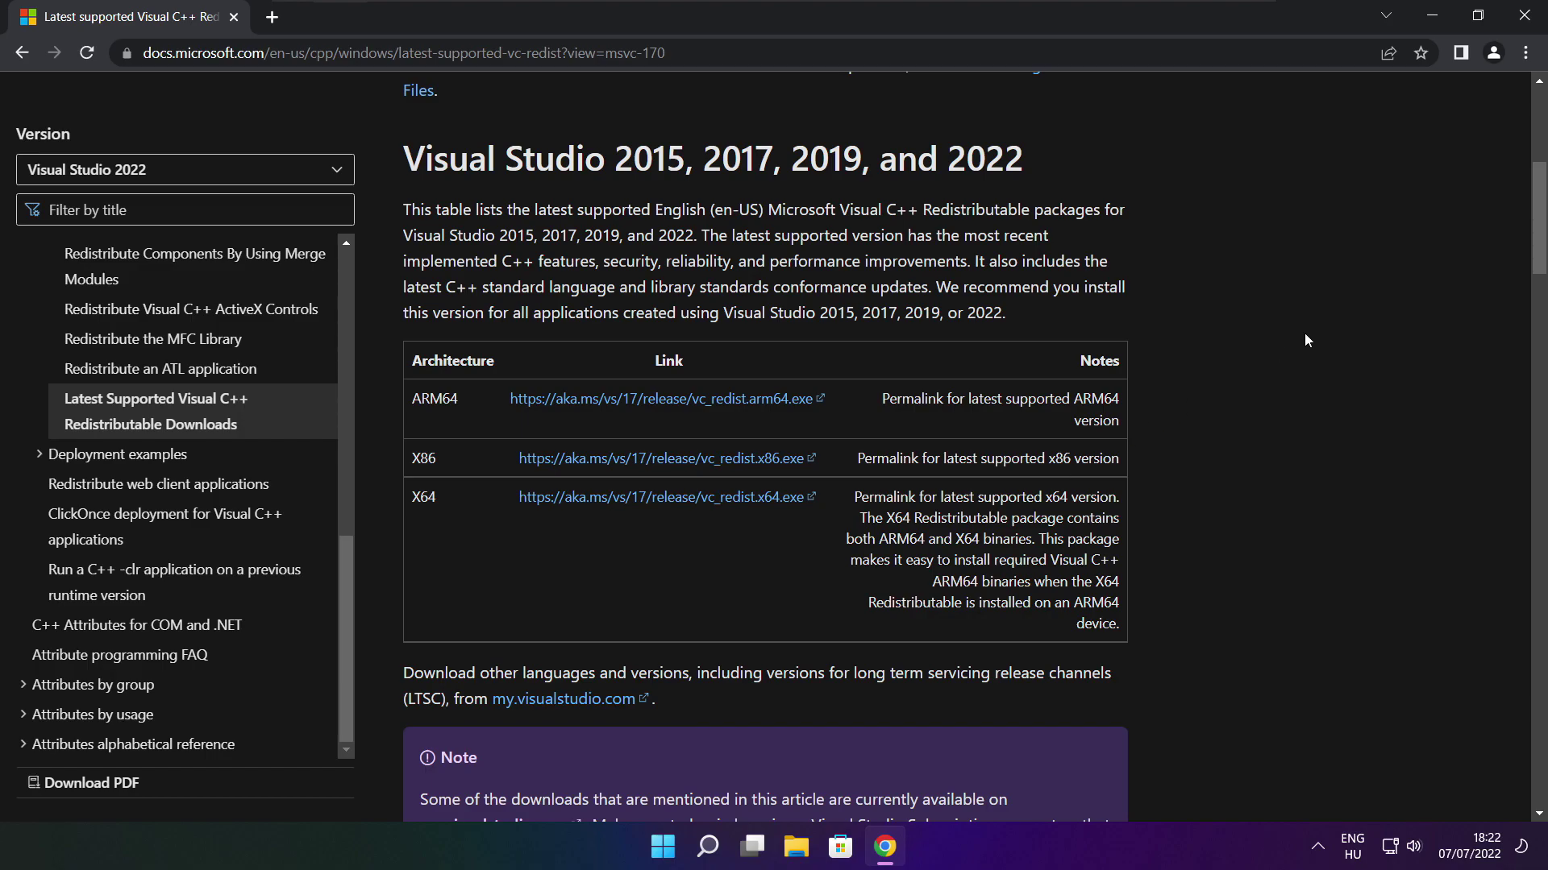
Close Chrome and launch Task Manager from the Start button's quick-link menu.
left_click(1526, 20)
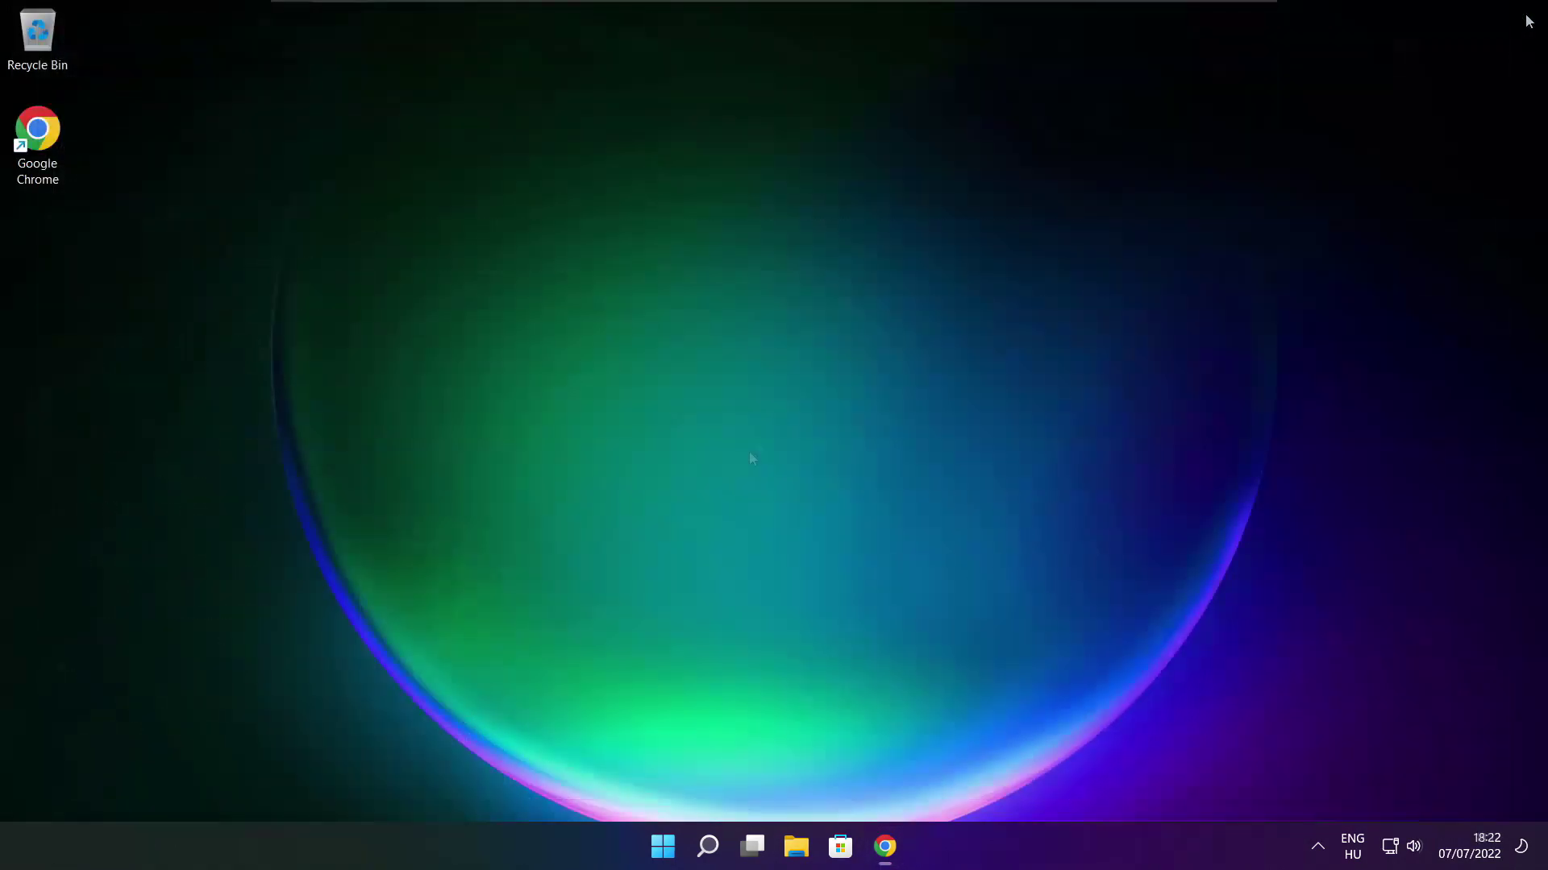
right_click(664, 851)
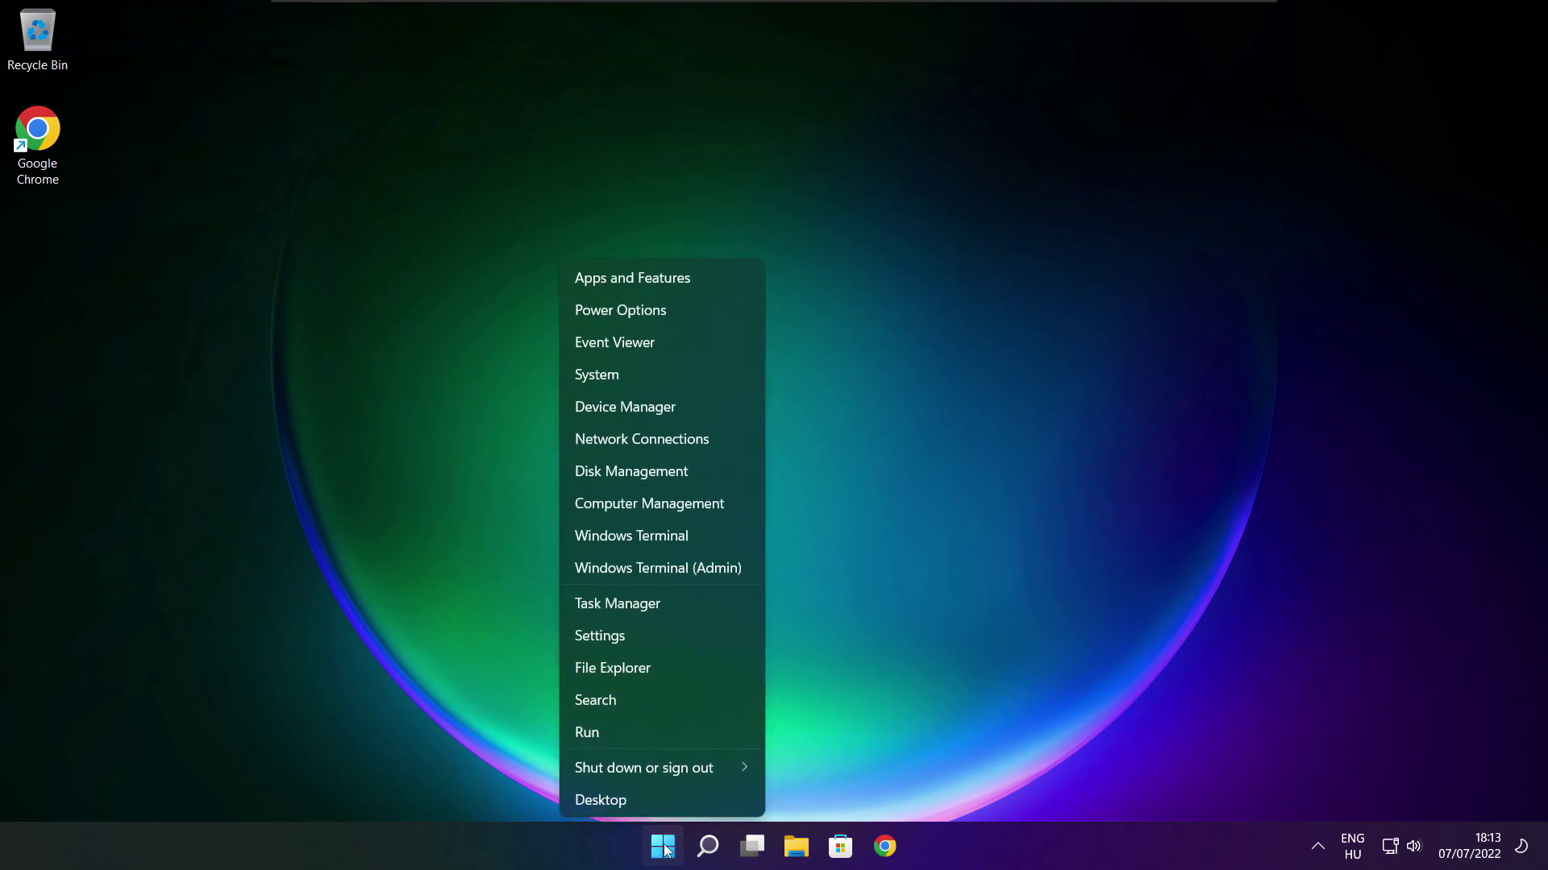
left_click(666, 604)
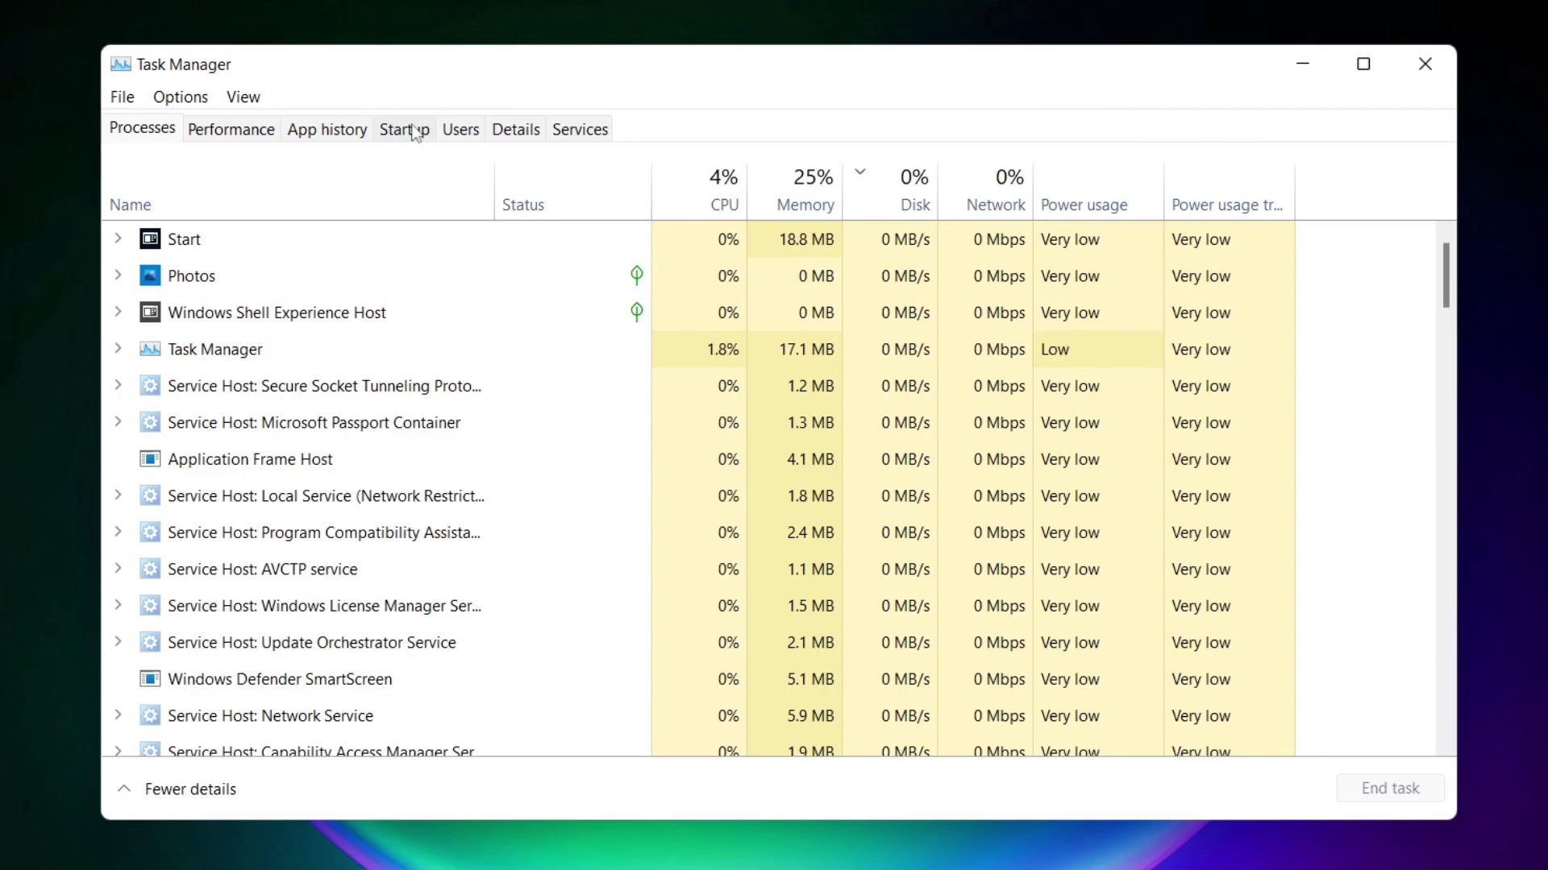
In the Startup tab, disable Cortana and Microsoft Edge from launching at startup.
left_click(410, 135)
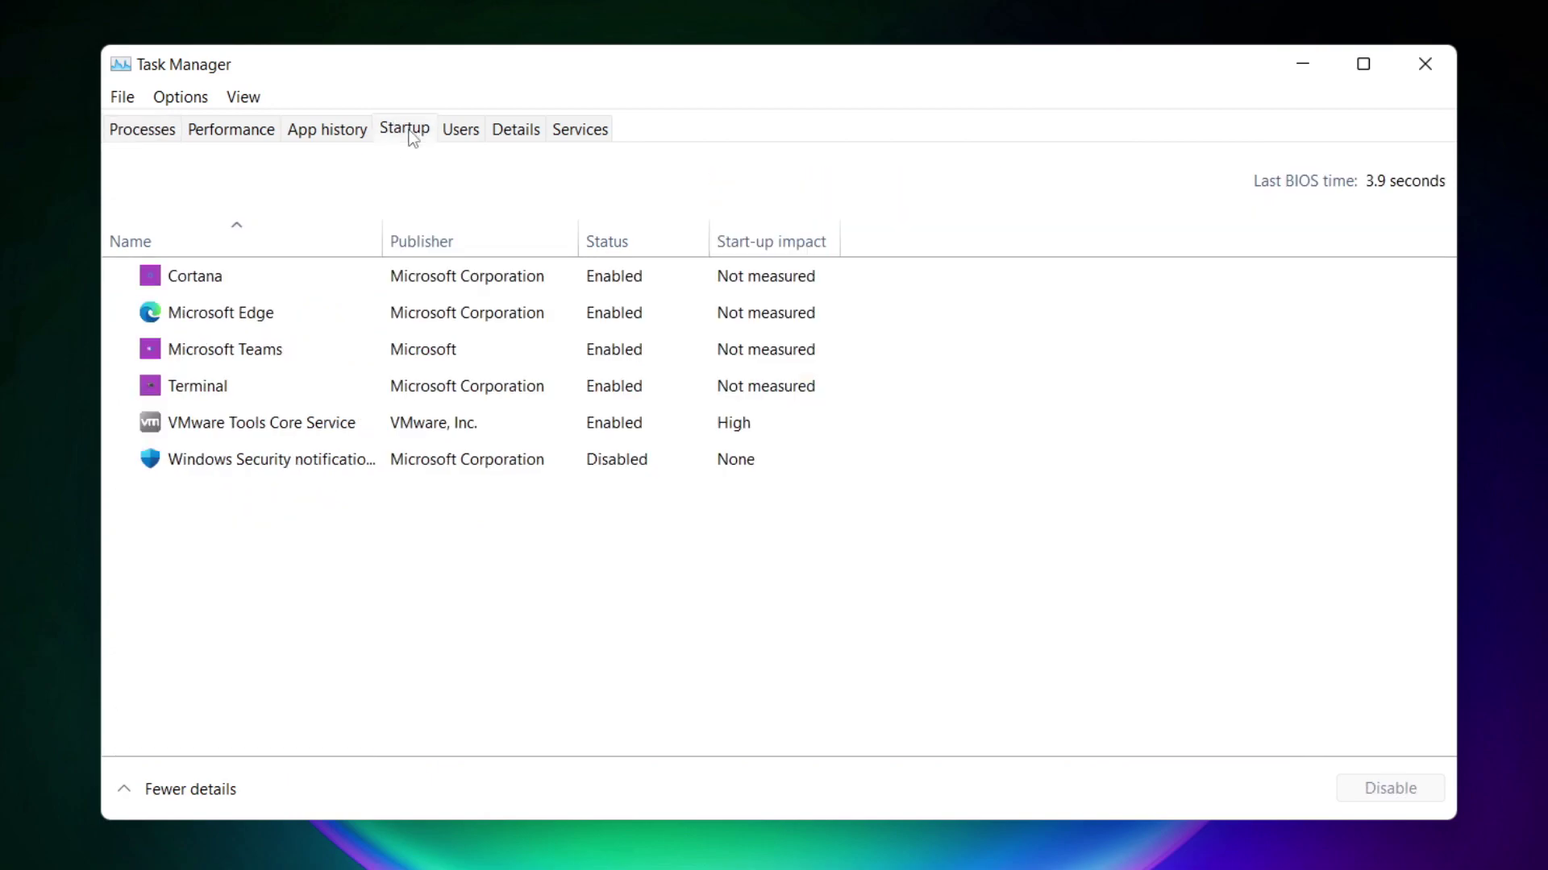
left_click(437, 288)
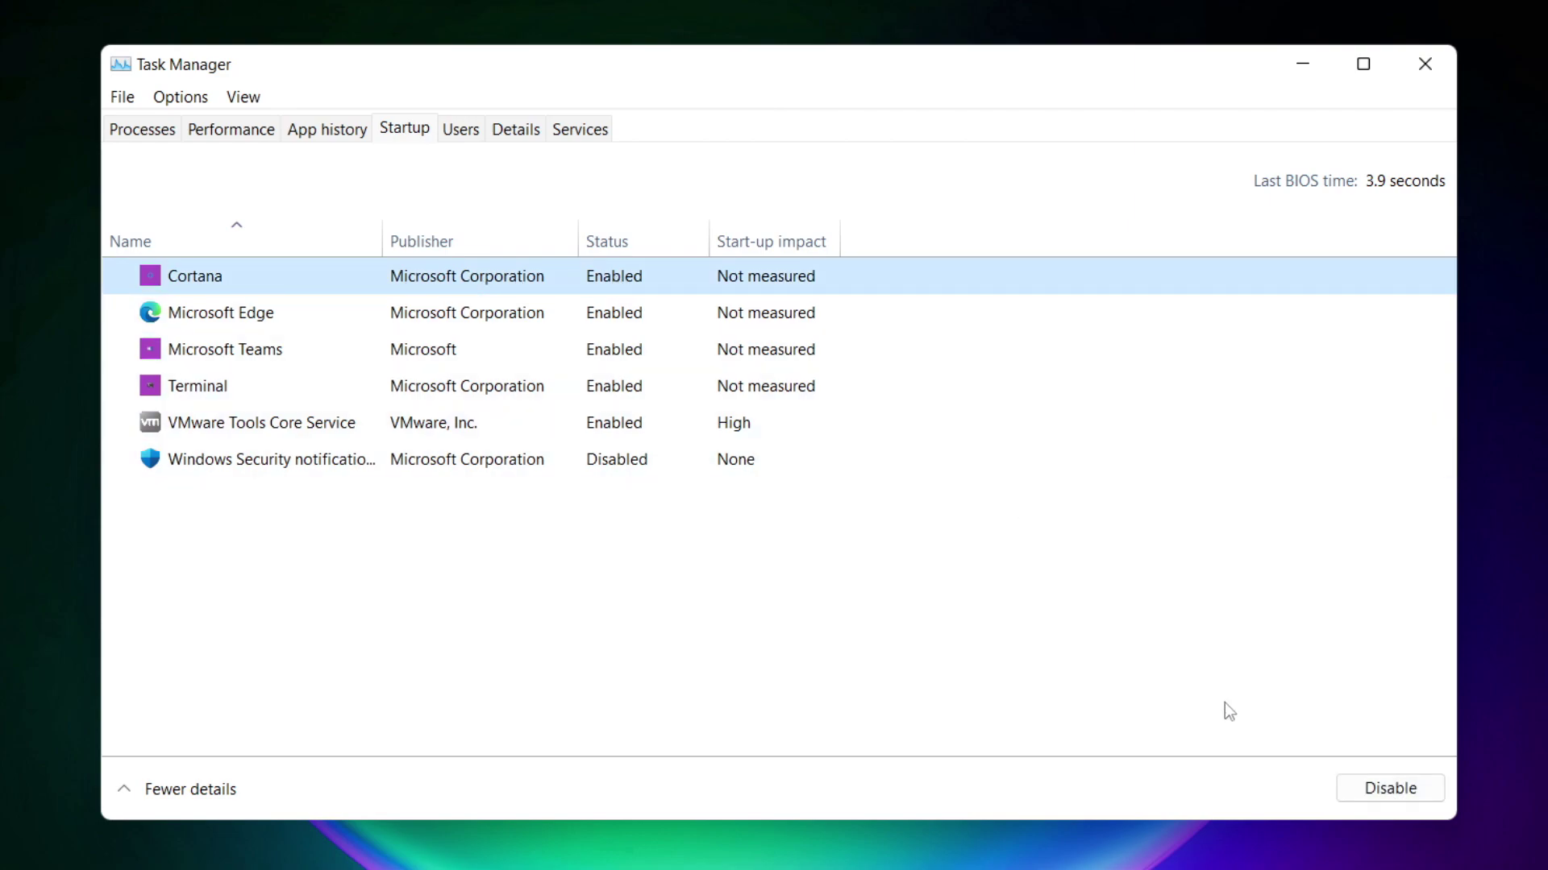
left_click(1389, 798)
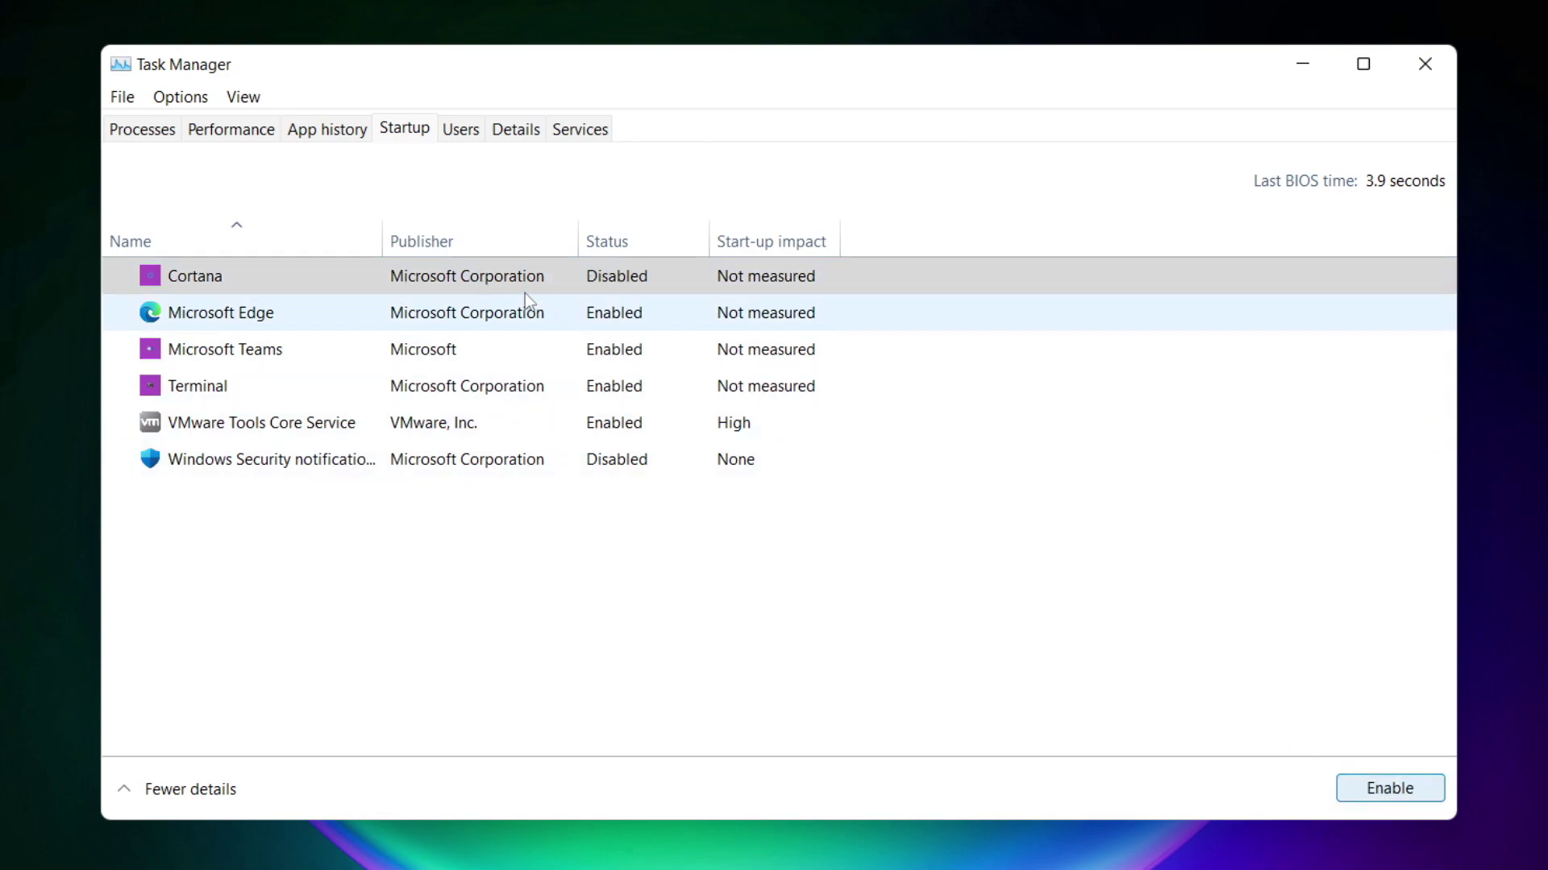
left_click(416, 322)
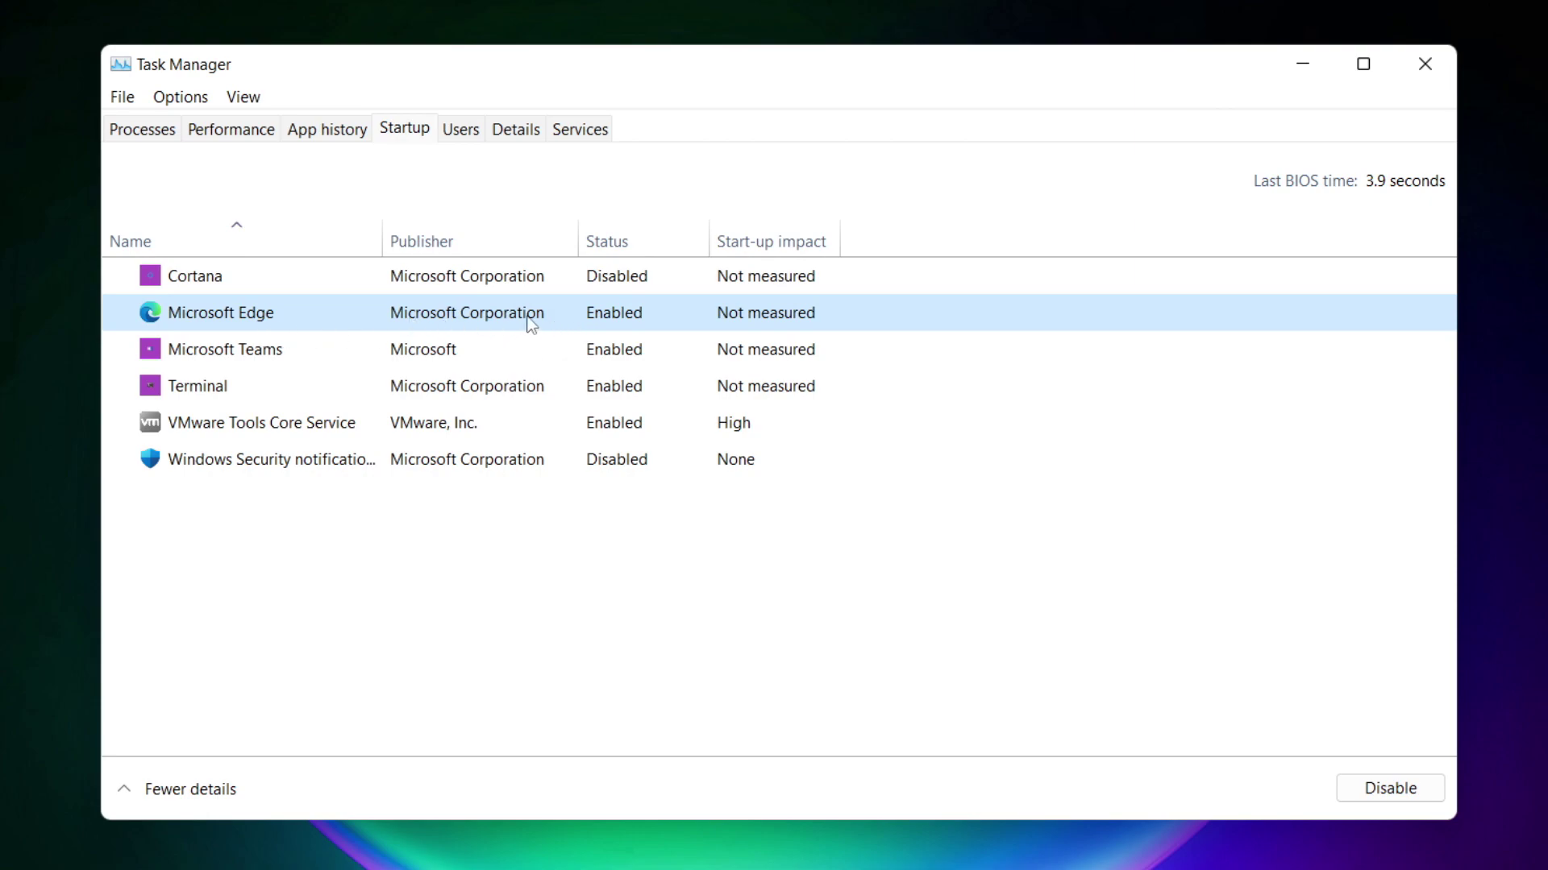
left_click(1399, 804)
Disable Microsoft Teams and Terminal at startup, then close Task Manager.
left_click(637, 351)
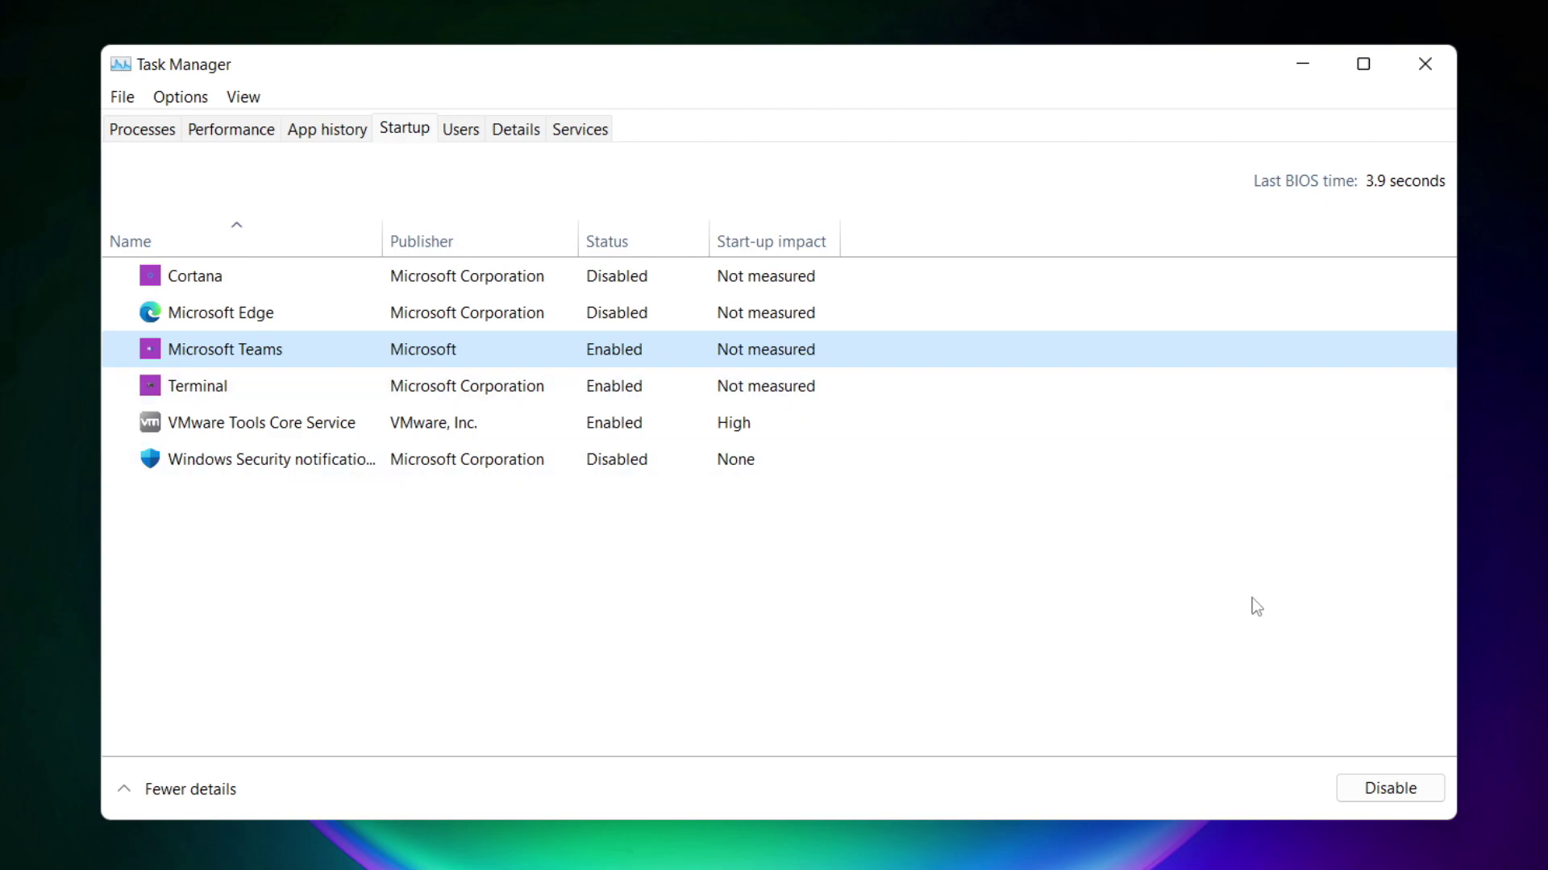
left_click(1409, 801)
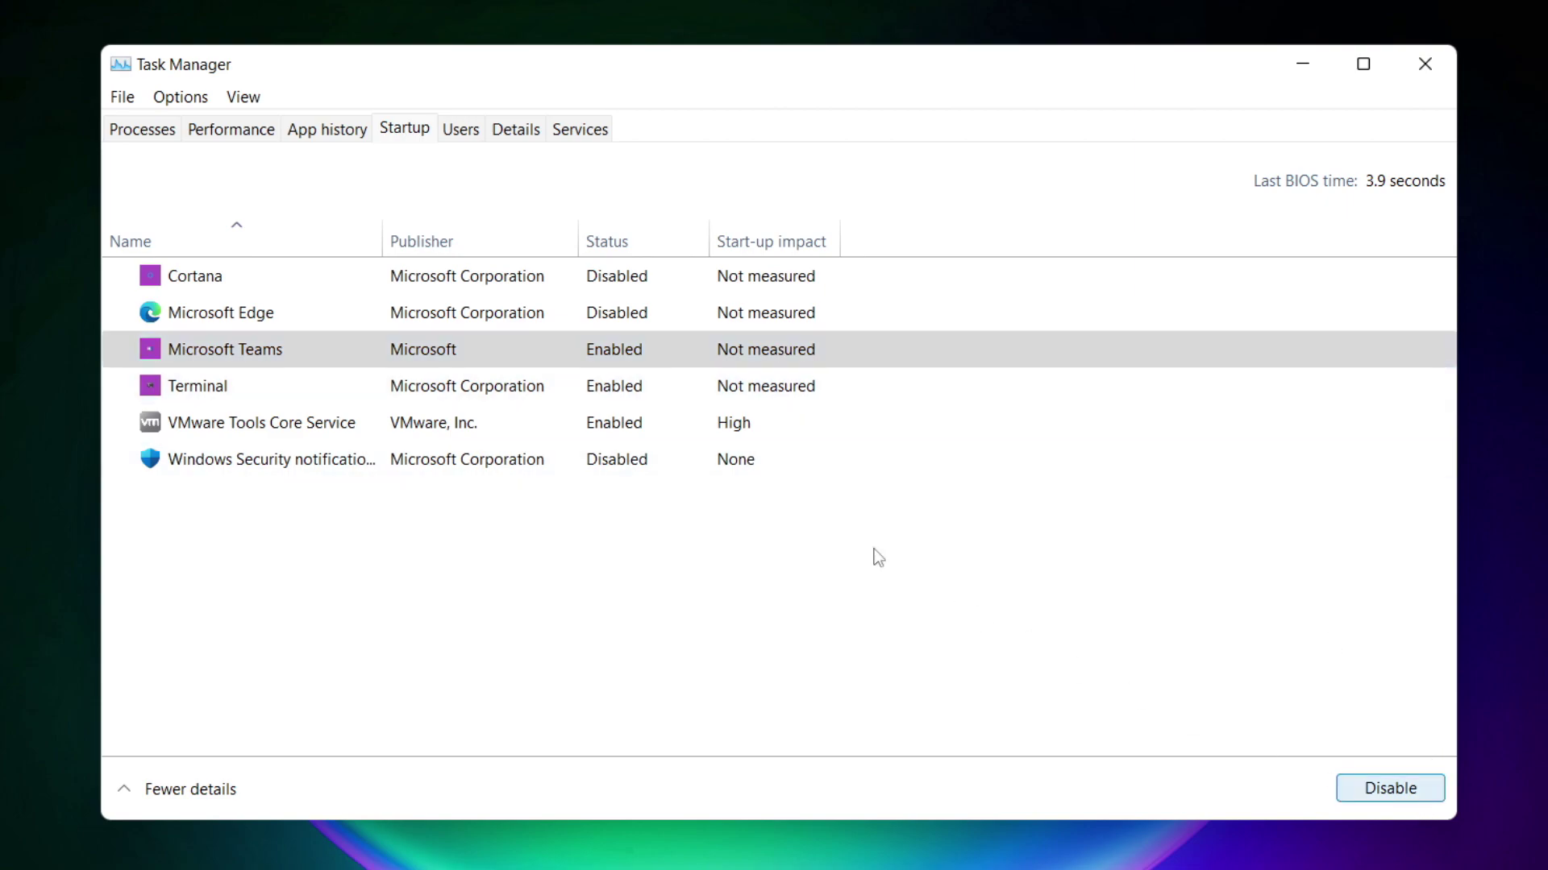
left_click(515, 393)
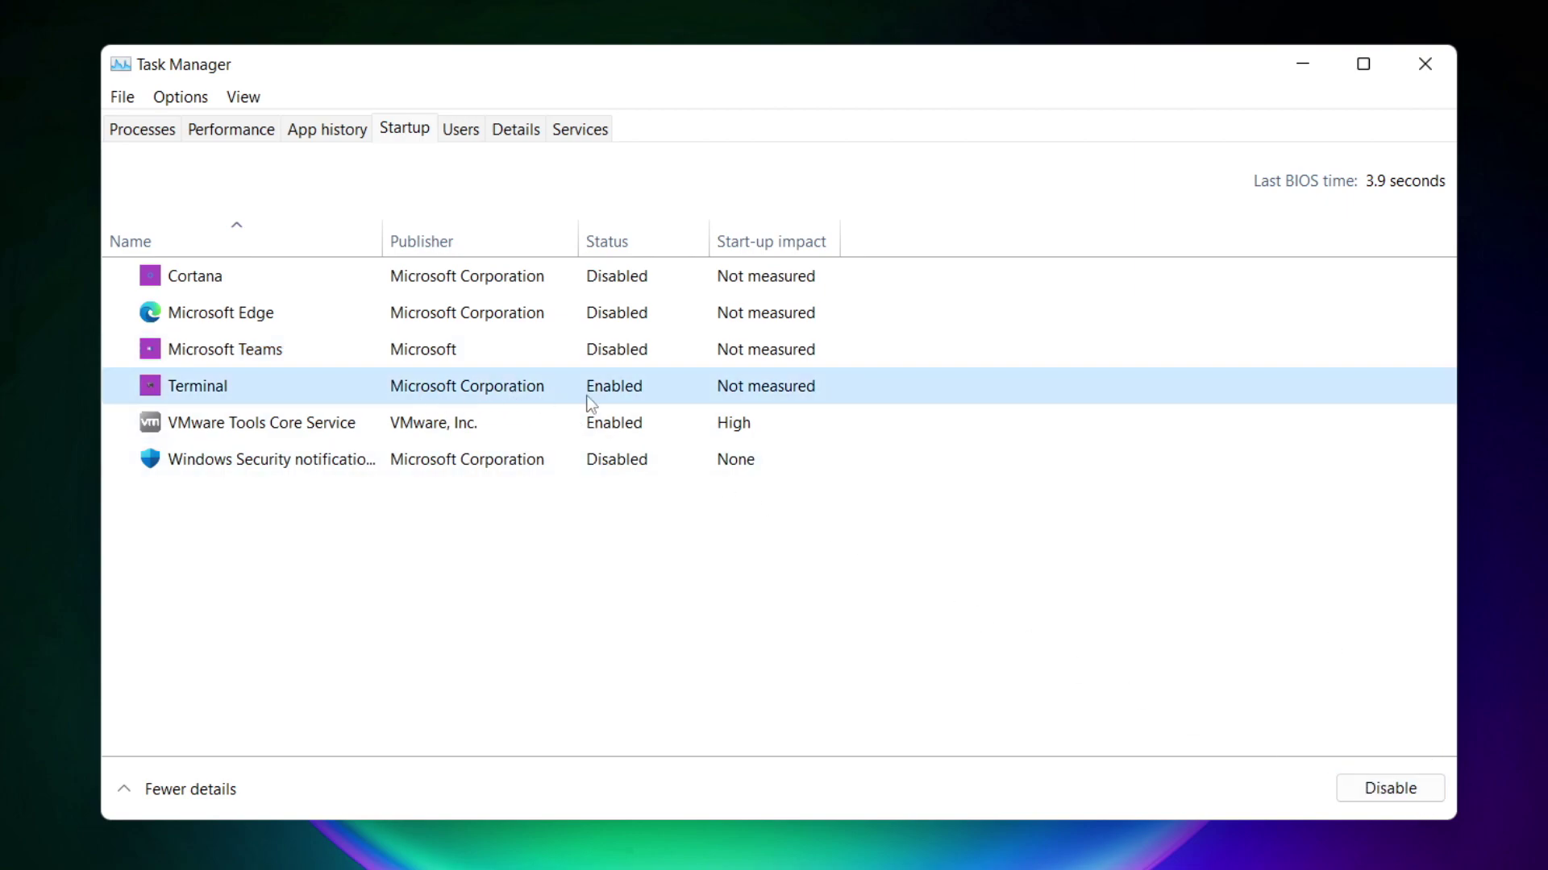
left_click(1414, 797)
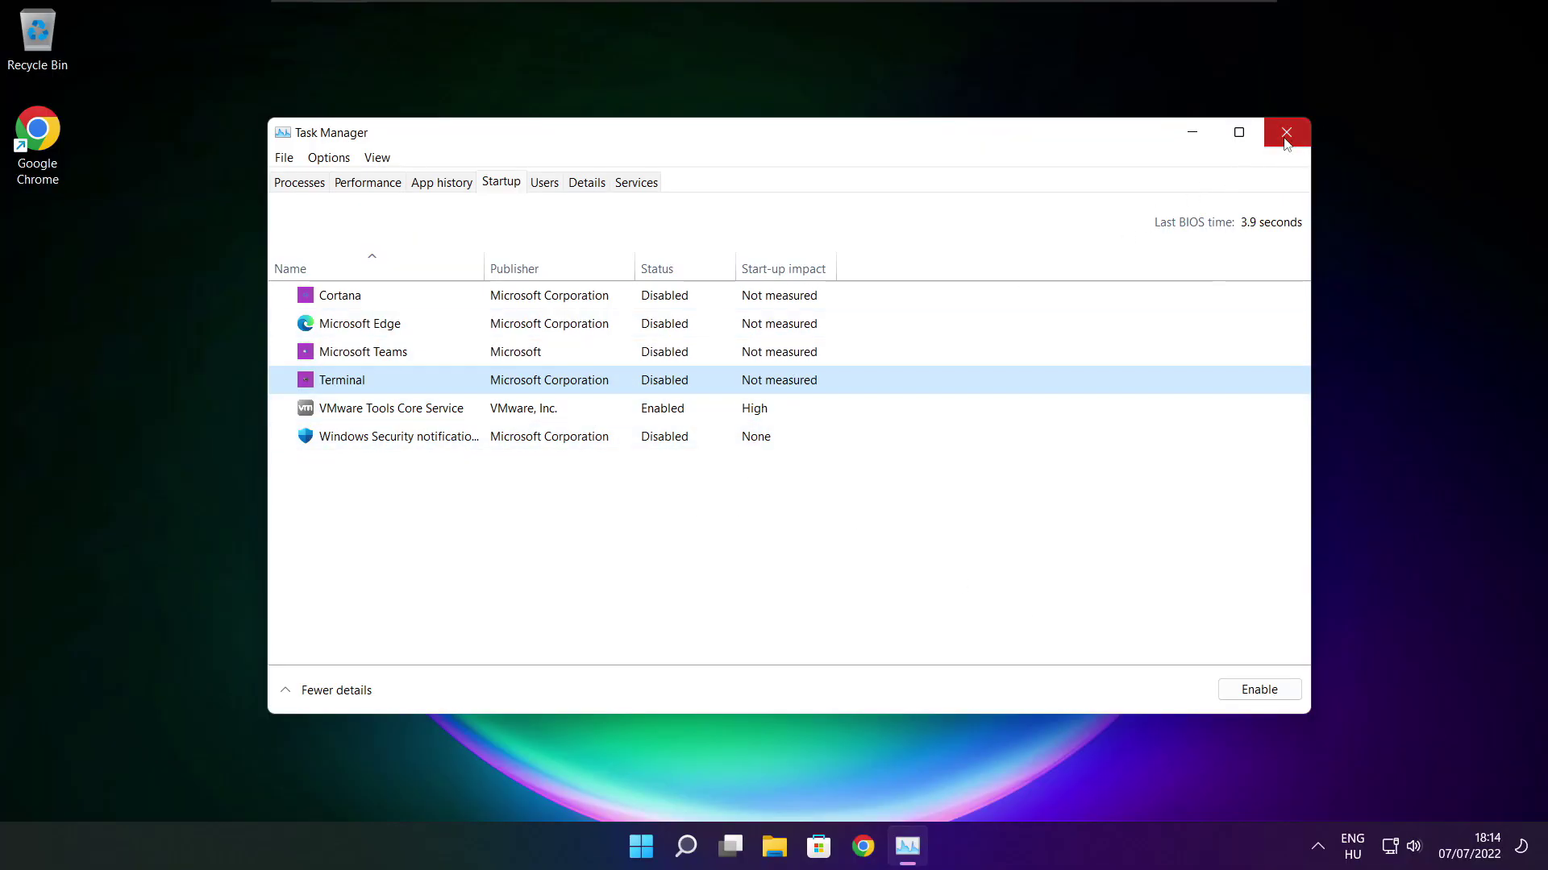
left_click(1282, 137)
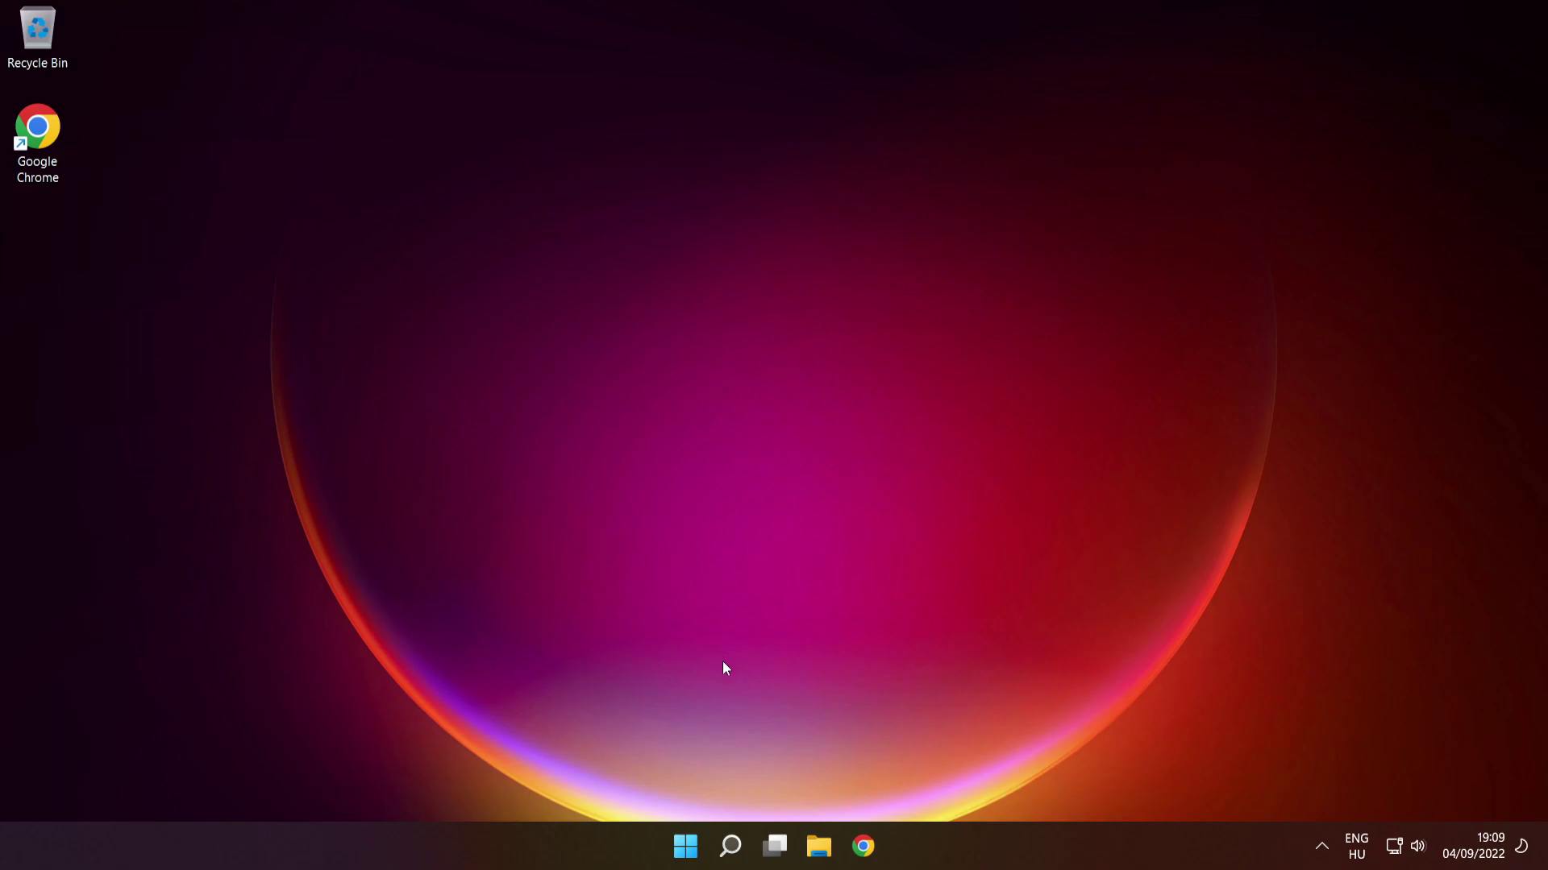
mouse_move(686, 847)
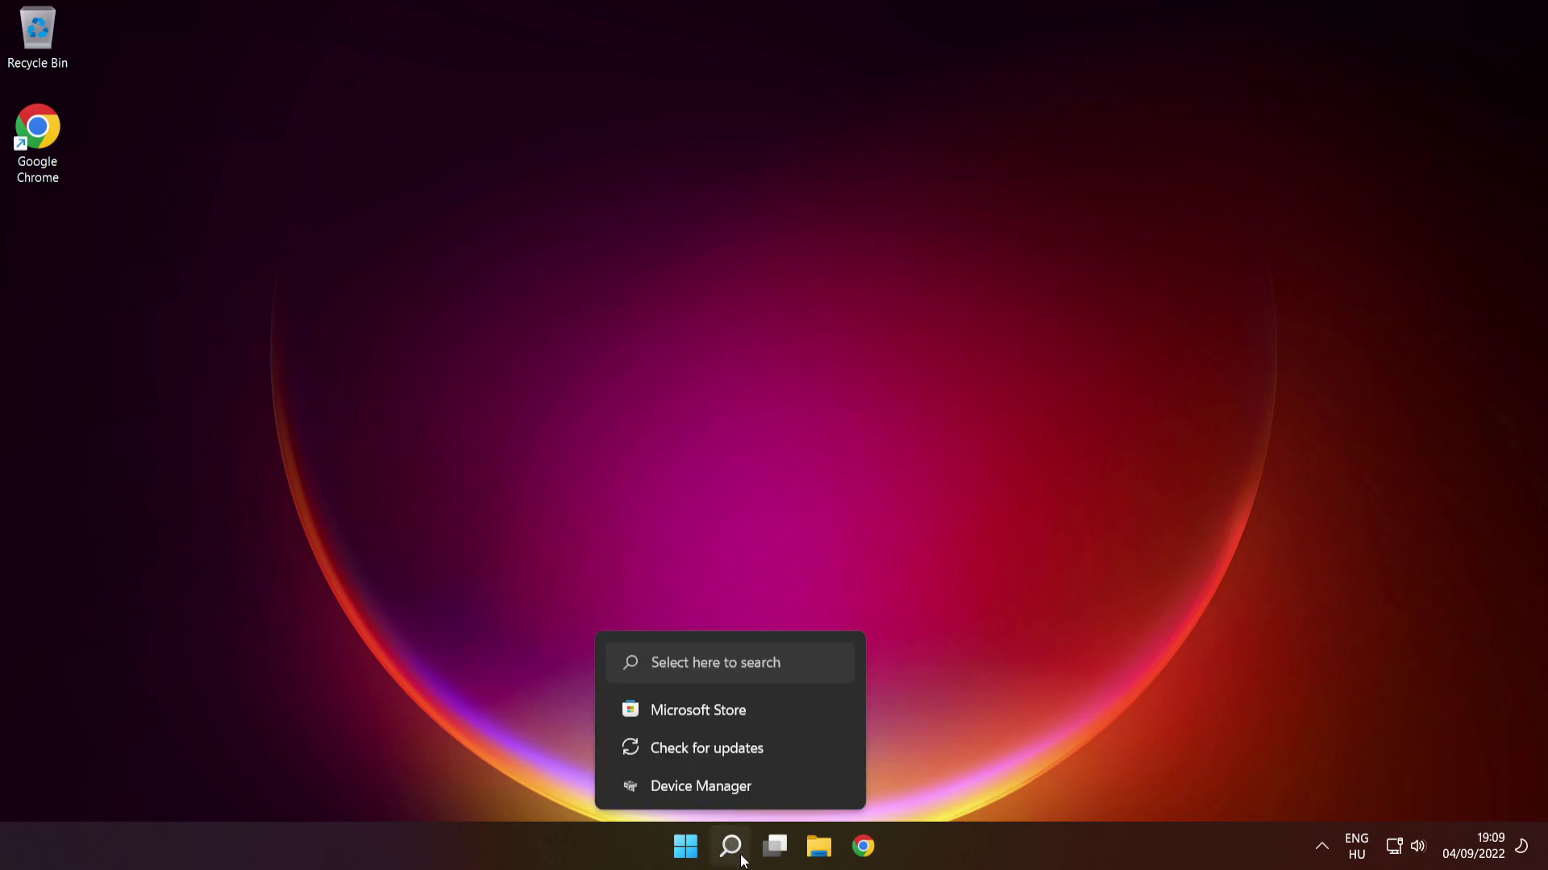
Run Command Prompt as administrator via Windows search and centre its window.
left_click(730, 846)
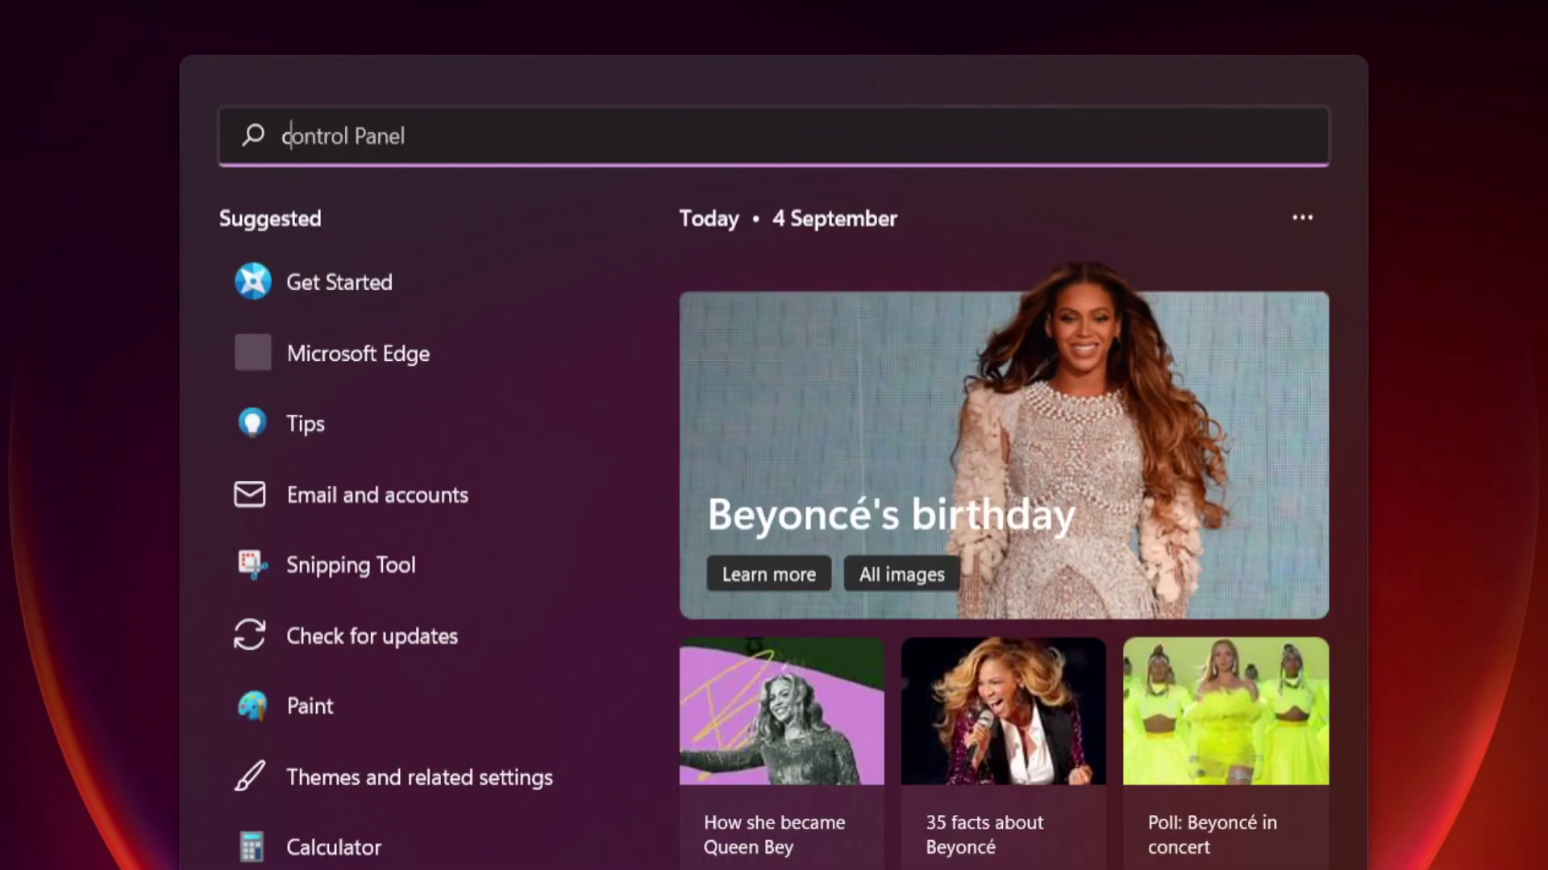
type("cmd")
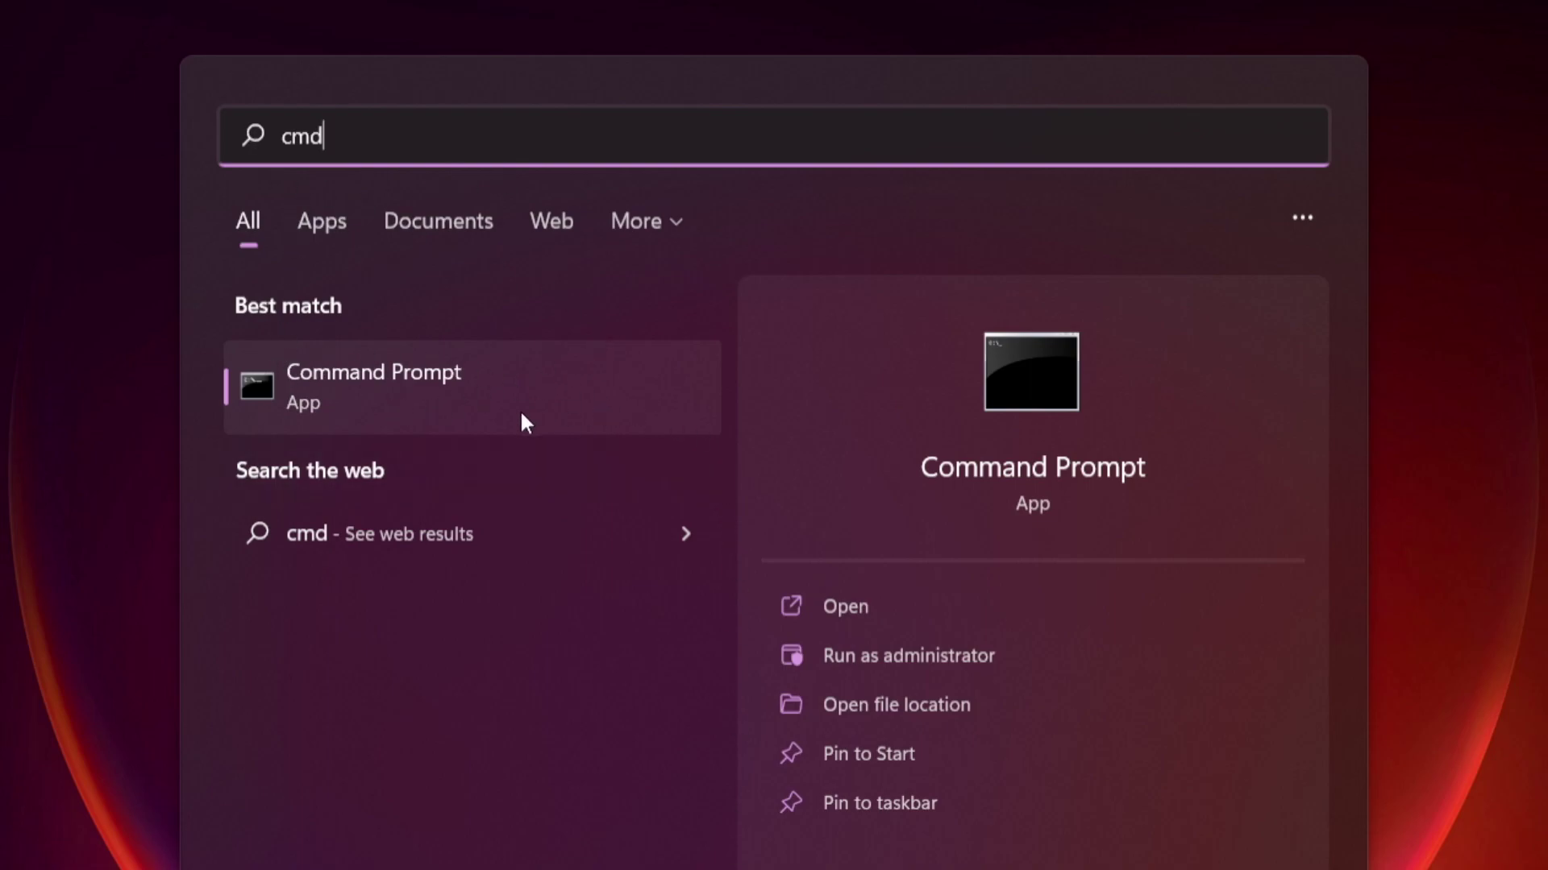
right_click(569, 379)
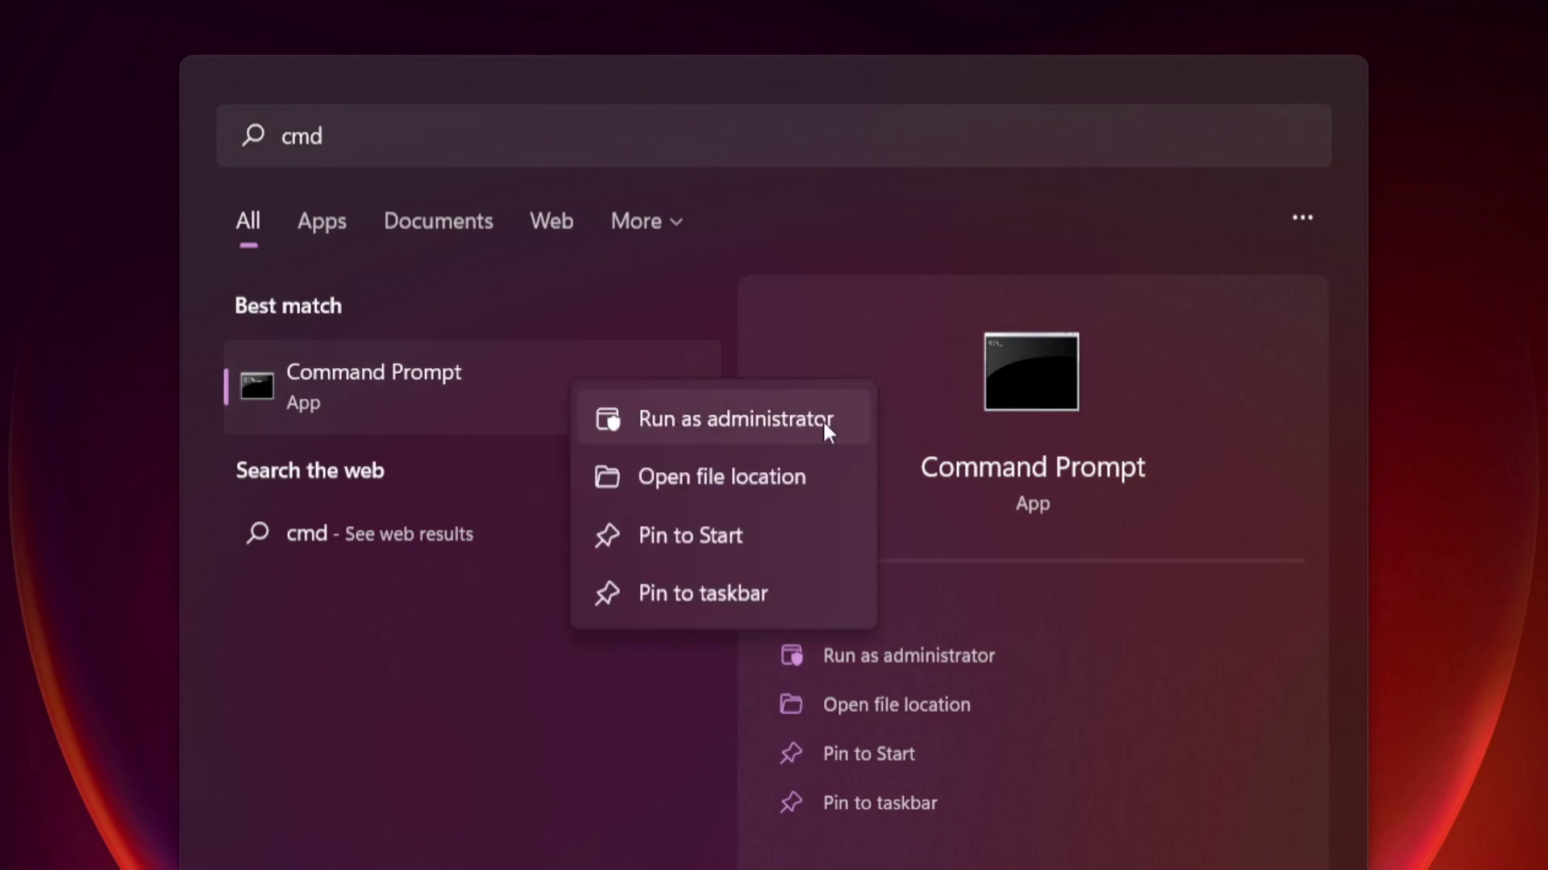
left_click(735, 416)
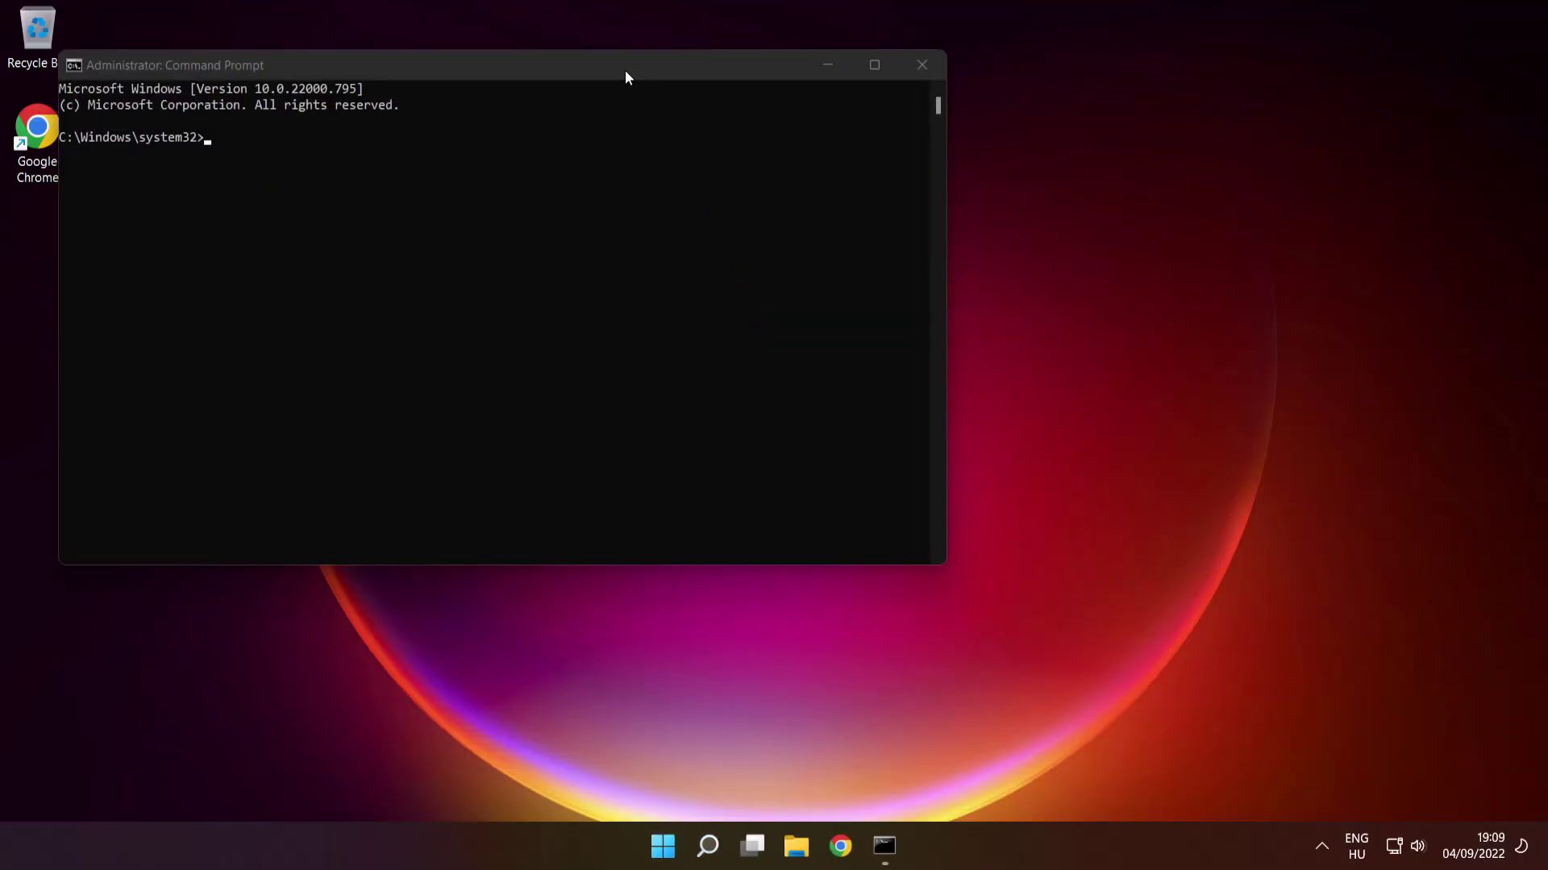
left_click_drag(623, 67, 890, 192)
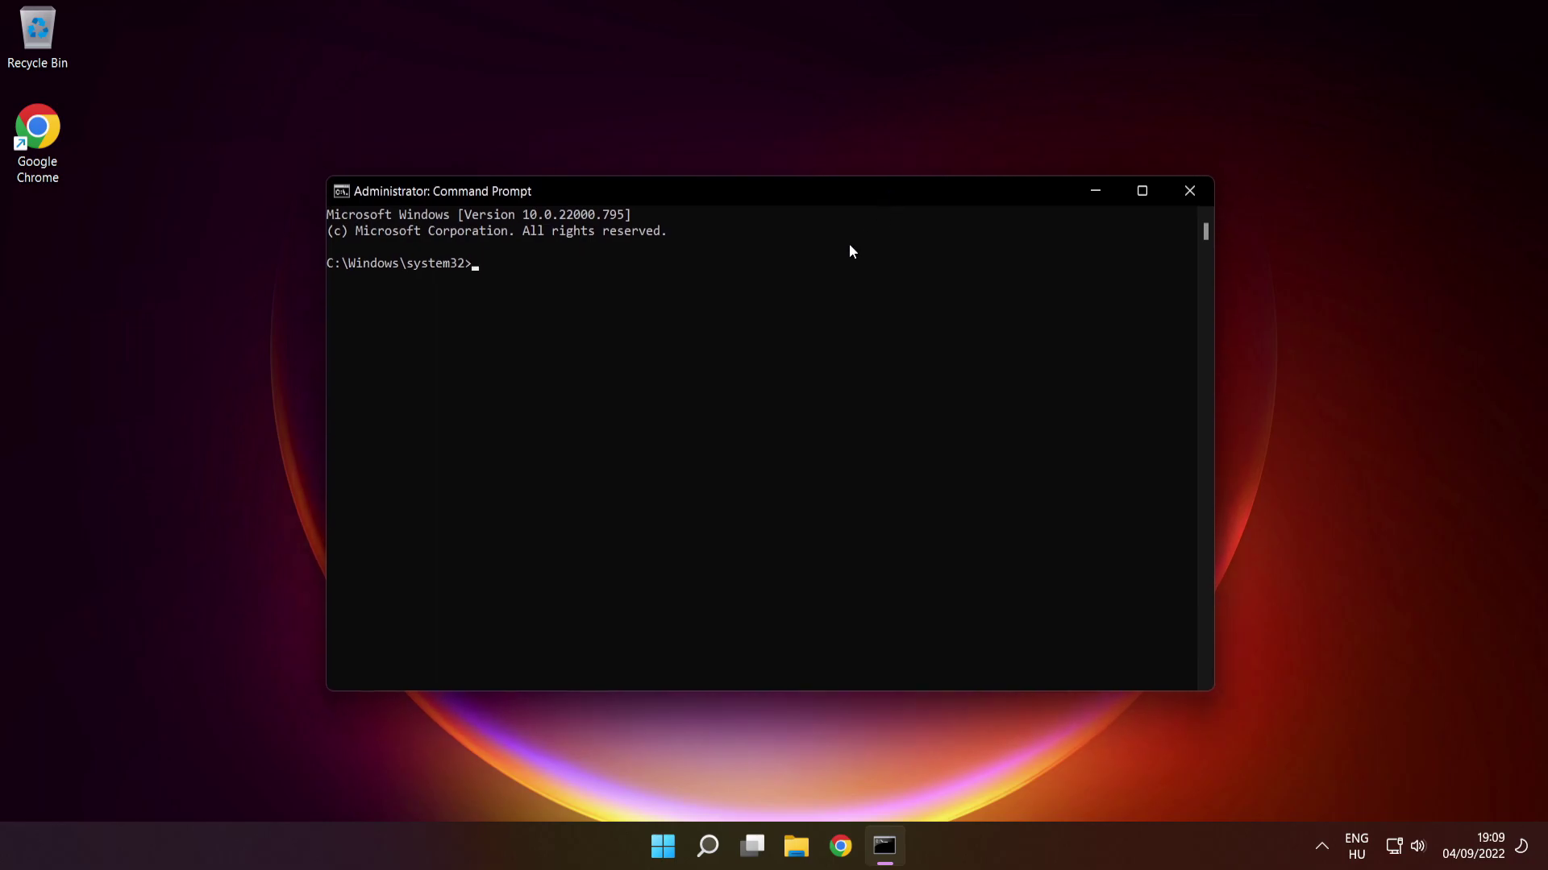
type("sfc /scannow")
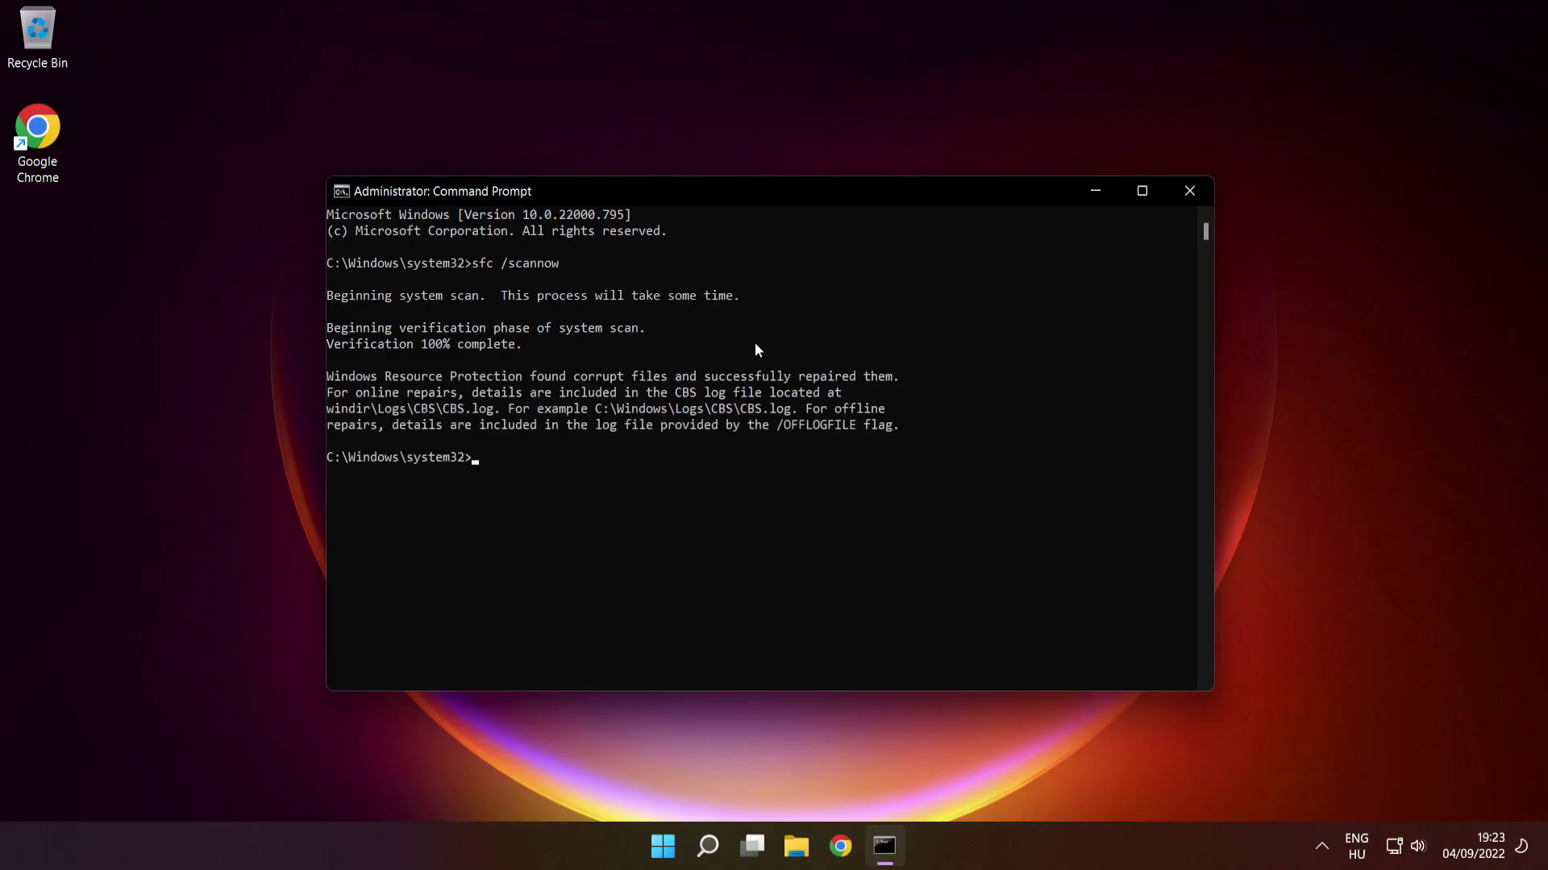
Close the Command Prompt and show the Start menu's power options for restarting.
left_click(1192, 193)
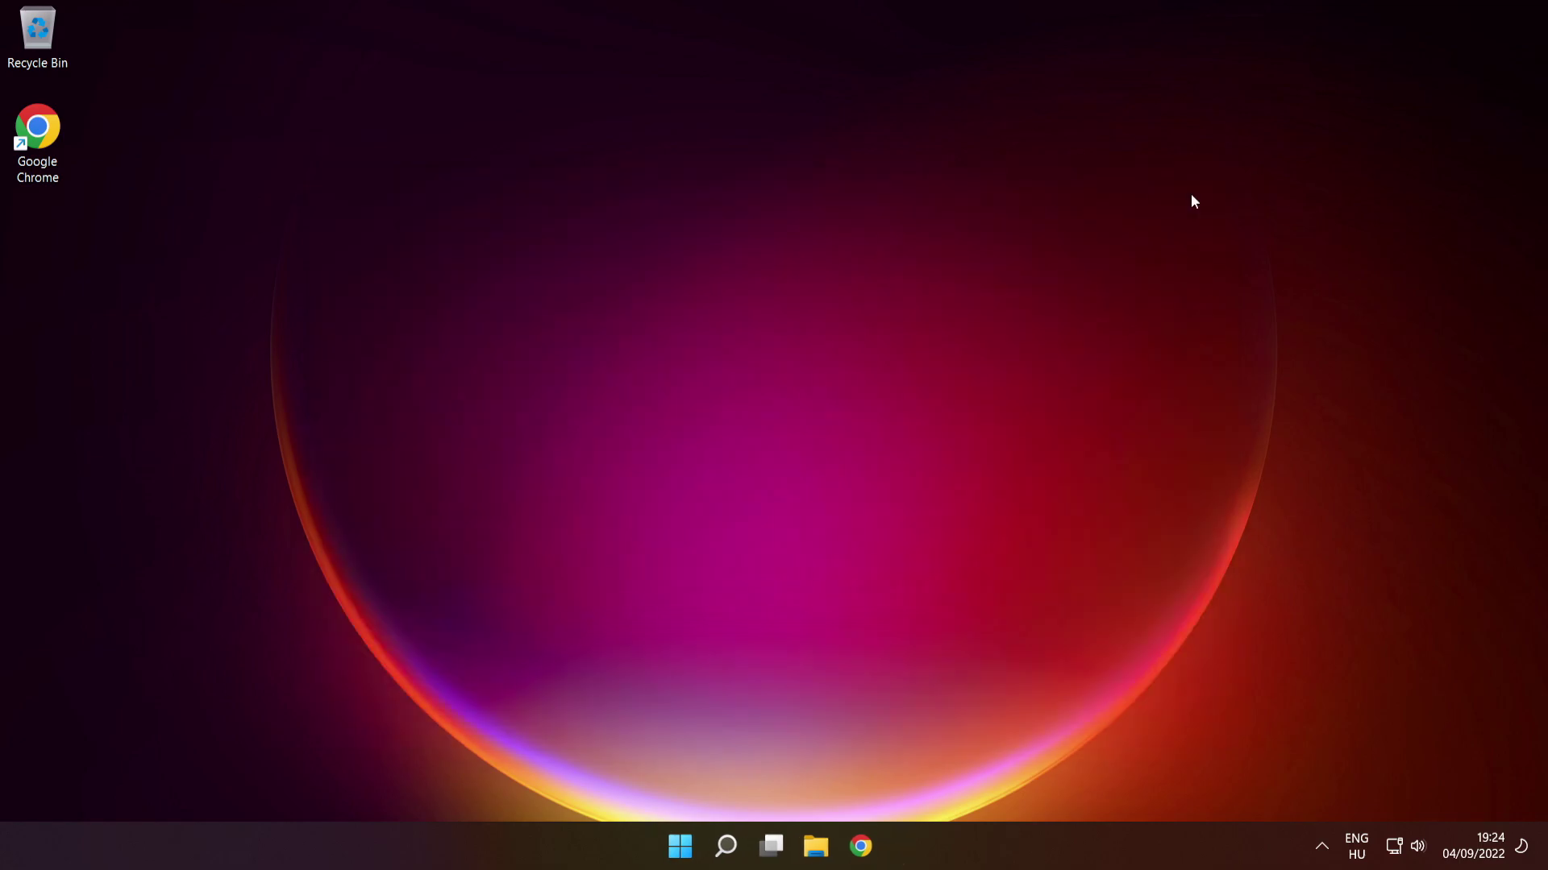
left_click(685, 846)
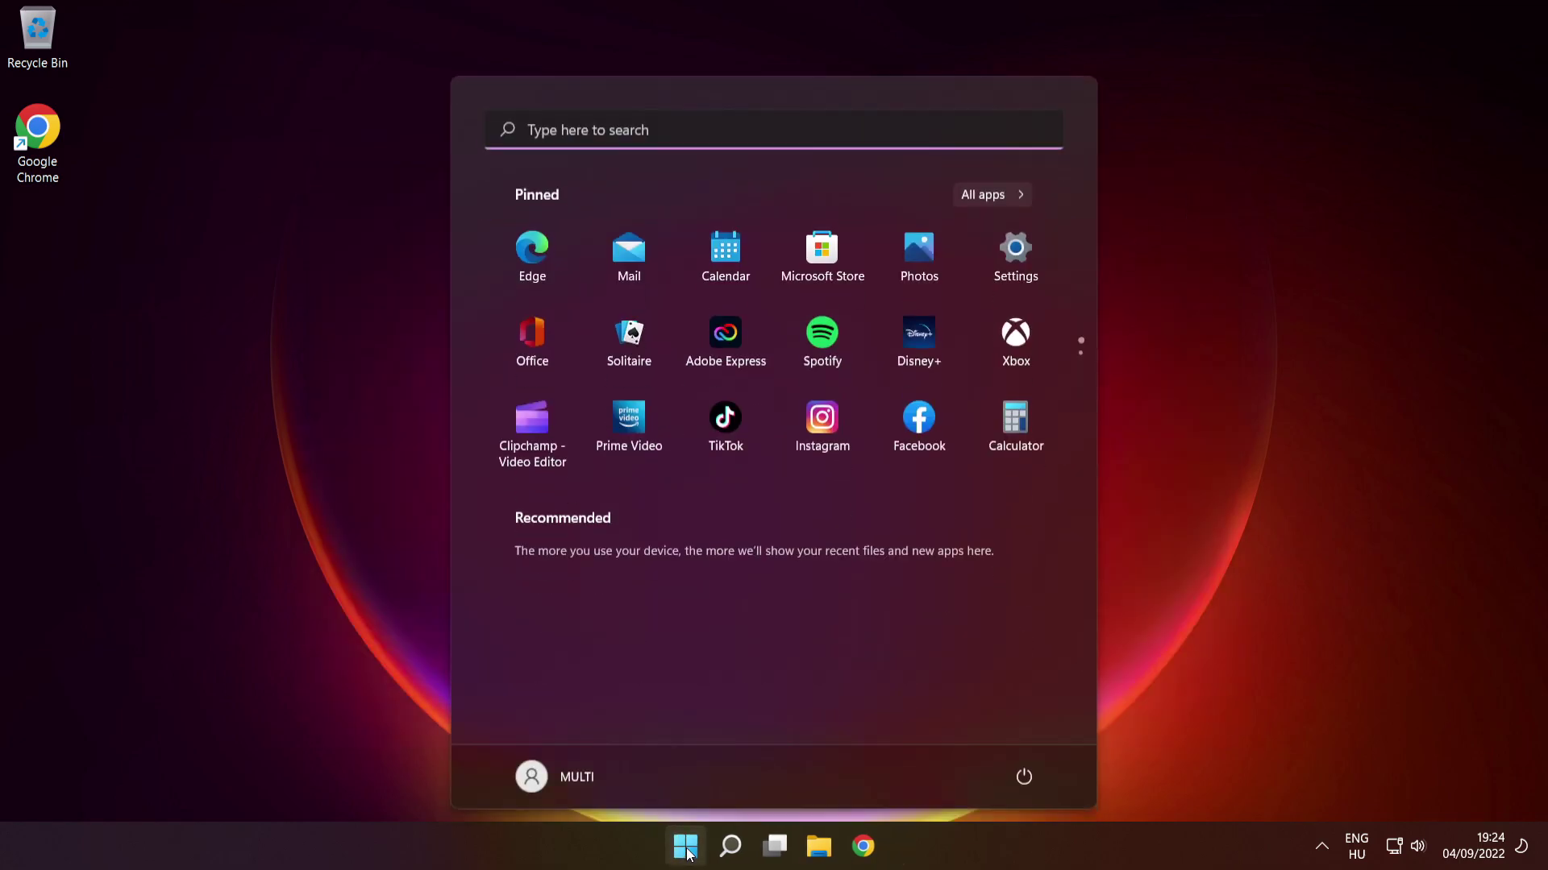
left_click(1025, 777)
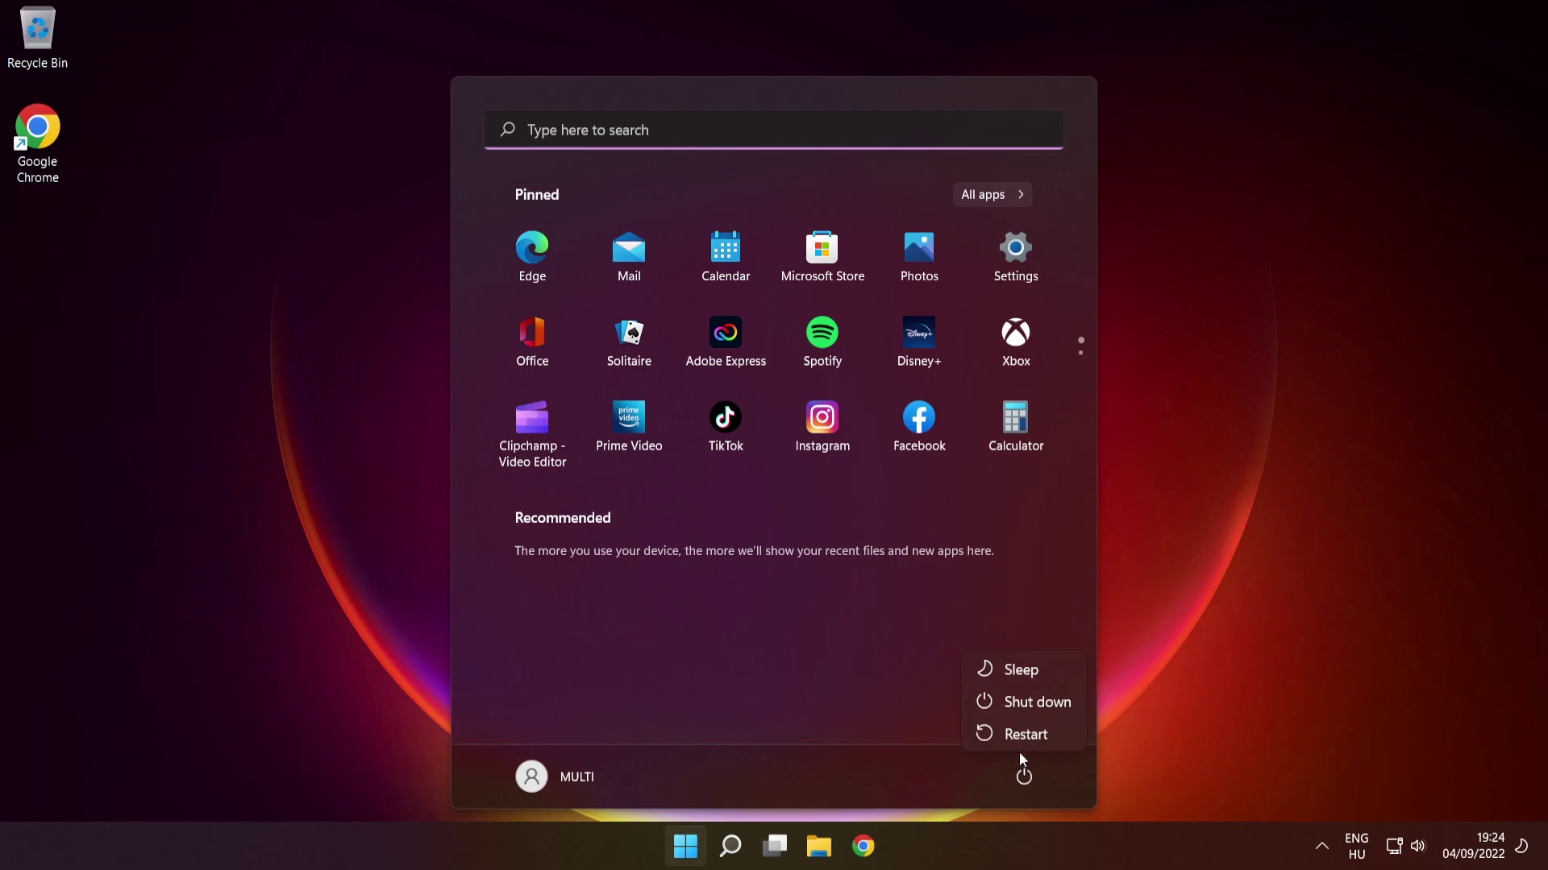